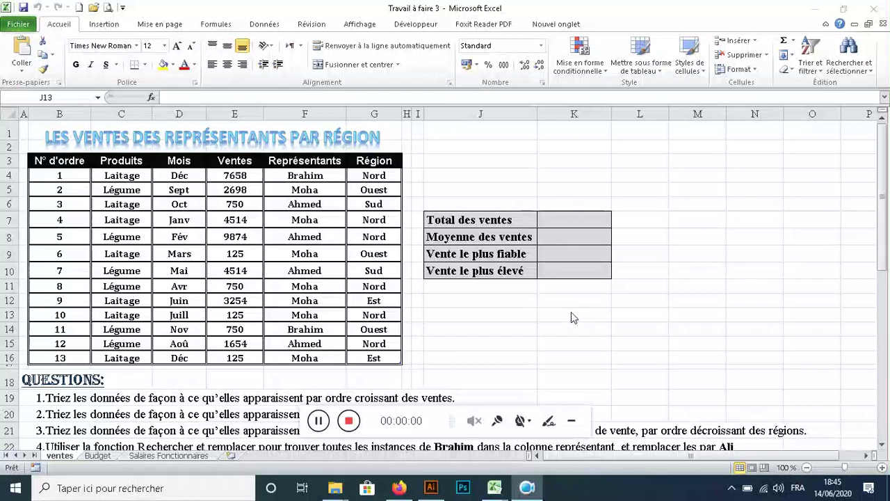
Sort the sales table by Ventes from smallest to largest, 125 up to 9874
mouse_move(482, 416)
mouse_down()
mouse_move(655, 455)
mouse_move(787, 448)
mouse_up()
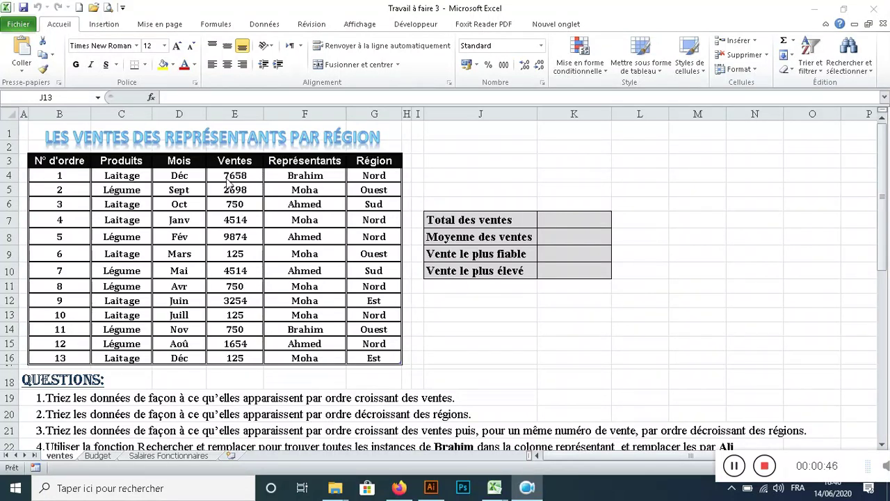
click(270, 223)
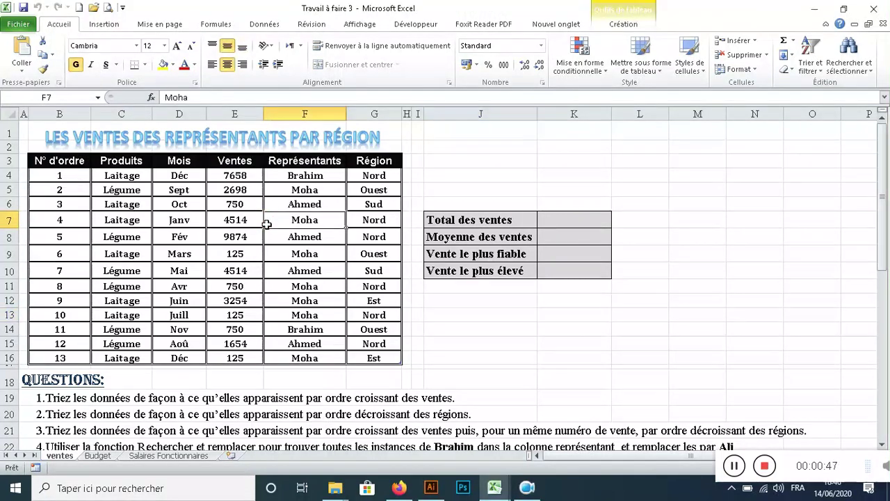
click(233, 163)
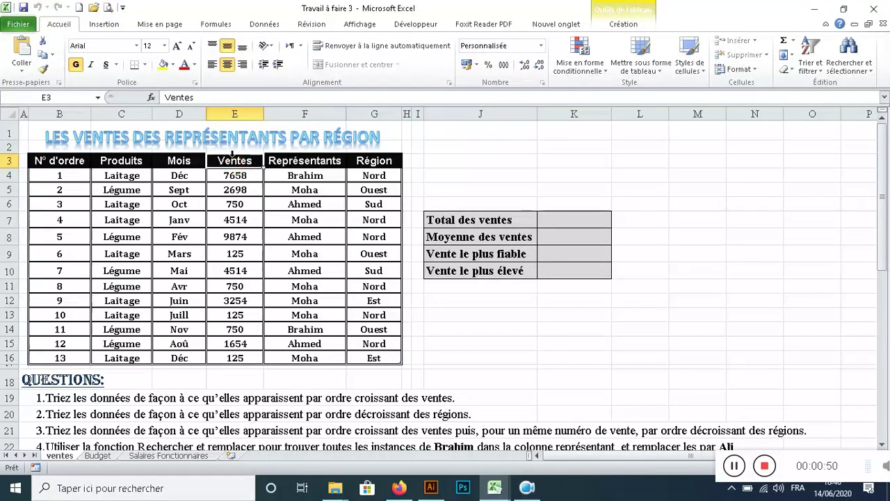
click(232, 160)
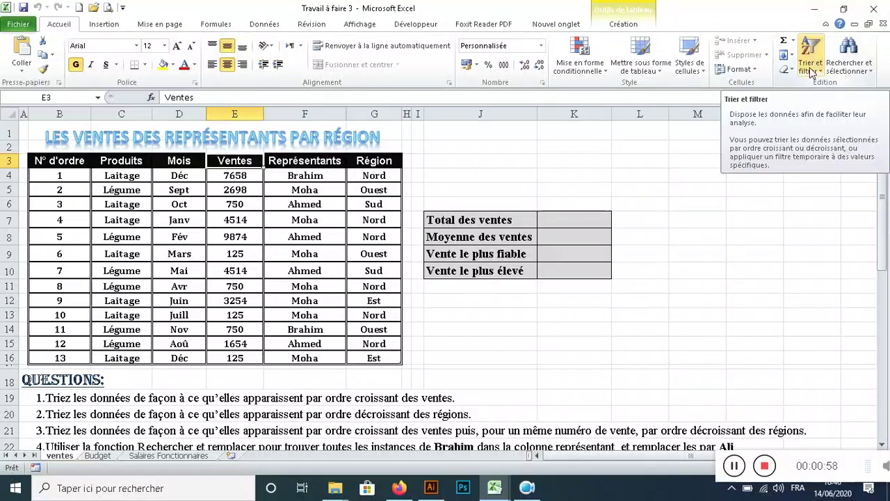
click(811, 71)
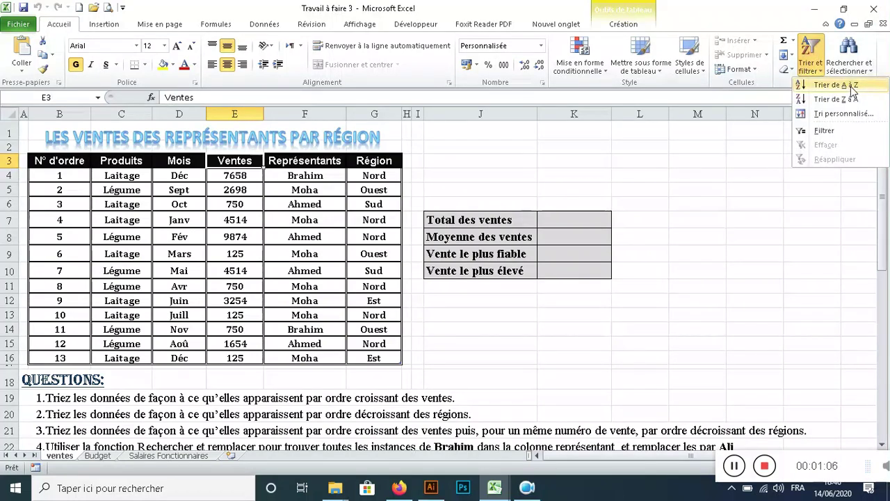
click(842, 85)
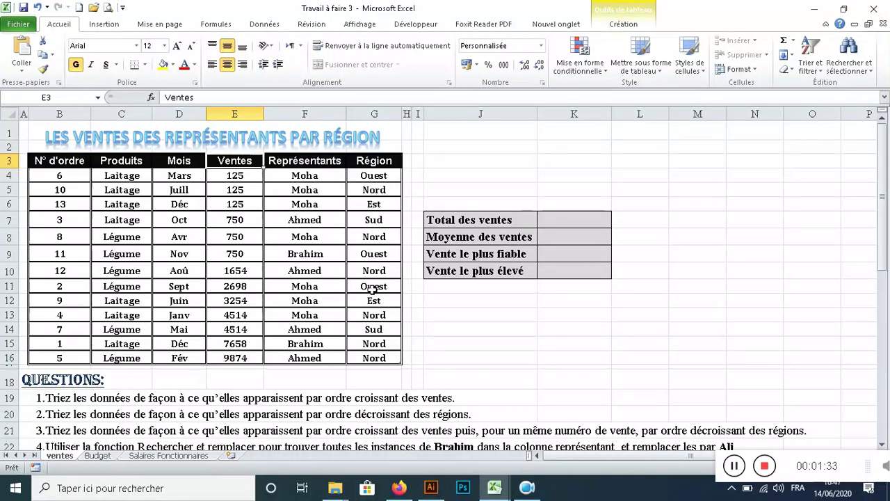
click(366, 161)
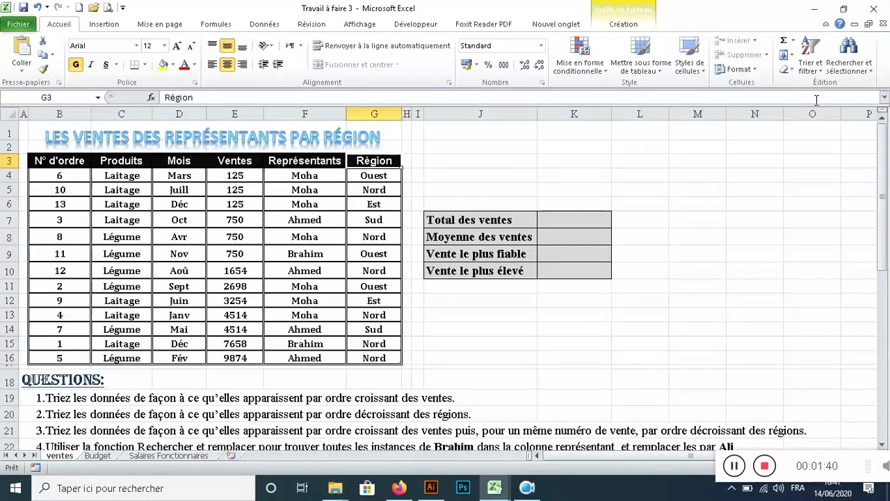
Sort the sales table by Région Z to A, with Sud first and Est last
click(819, 69)
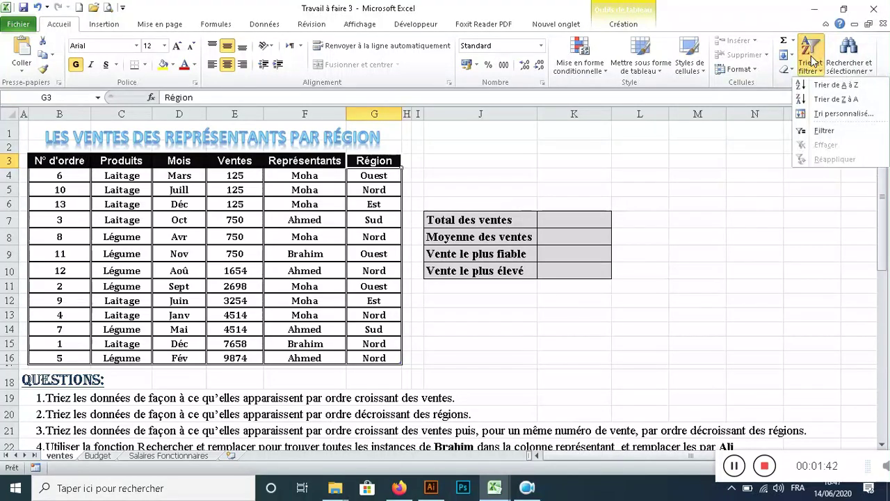
click(840, 104)
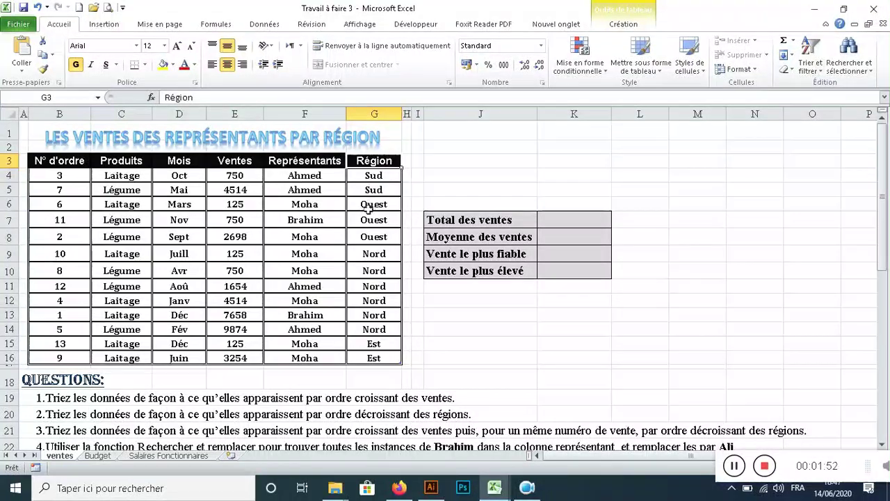
scroll(440, 373, down, 1)
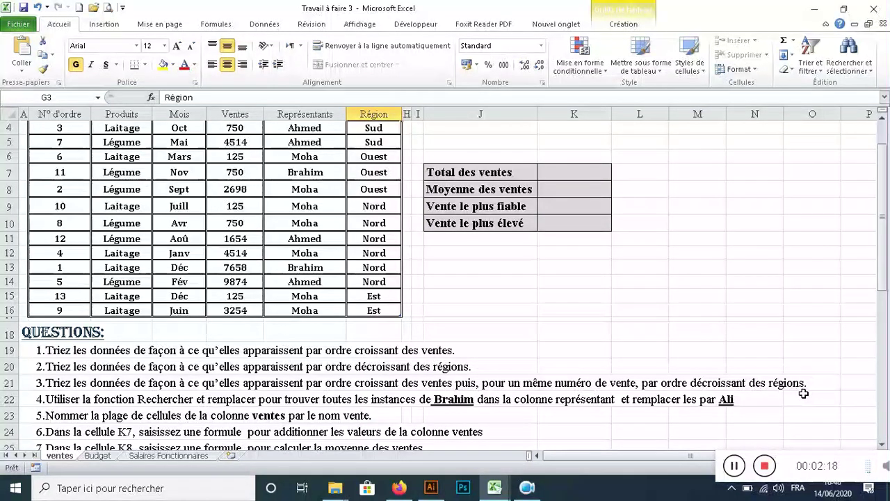
scroll(306, 300, up, 1)
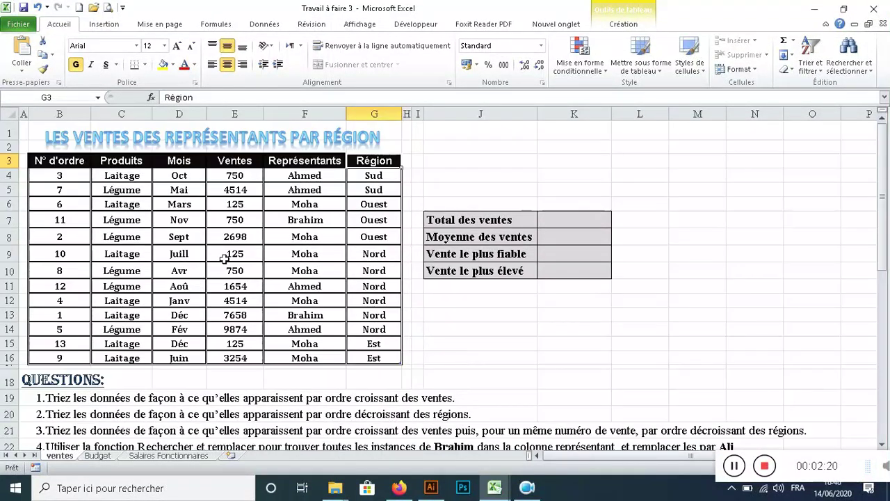
click(238, 160)
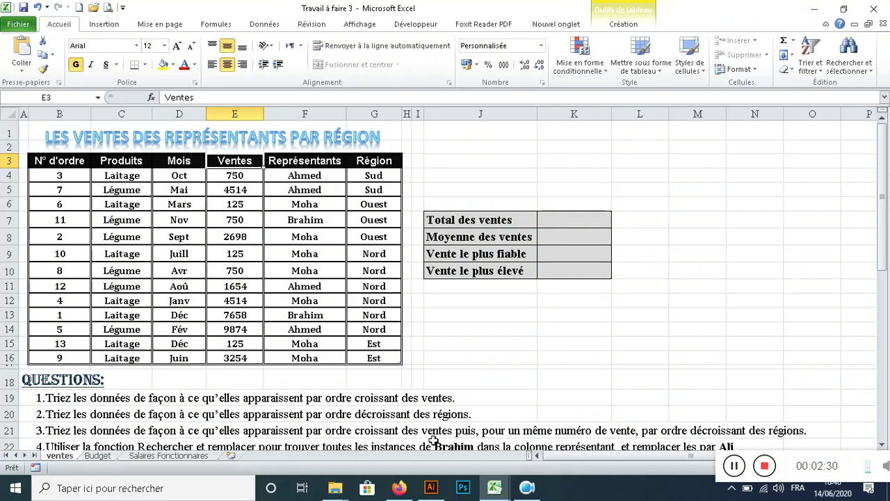
In Tri personnalisé, set the first sort level to Ventes, smallest to largest
key(ctrl+shift+Down)
click(240, 162)
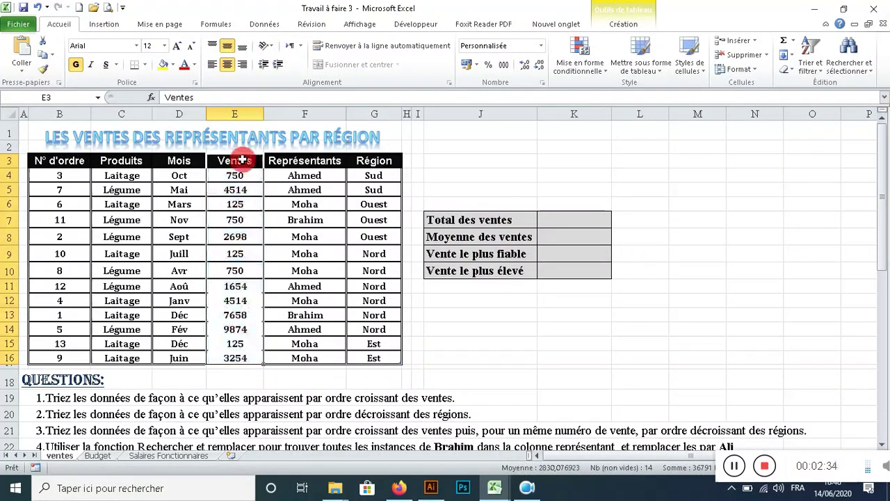
click(807, 70)
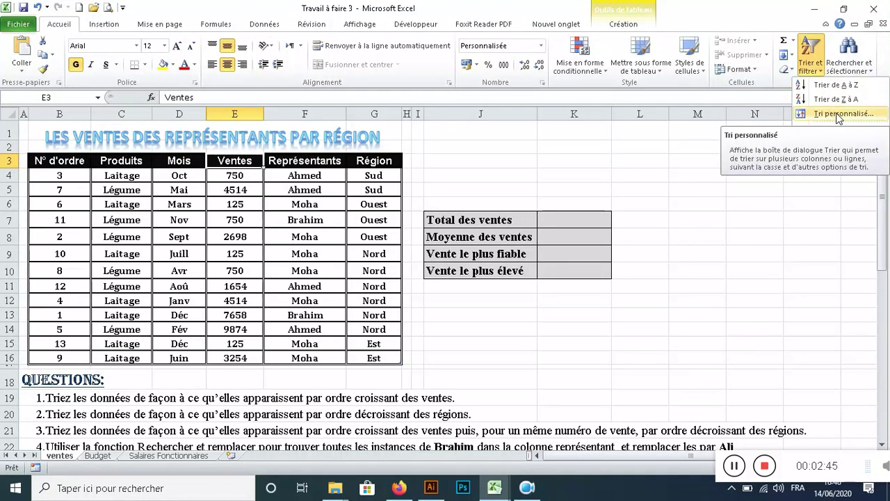
click(840, 115)
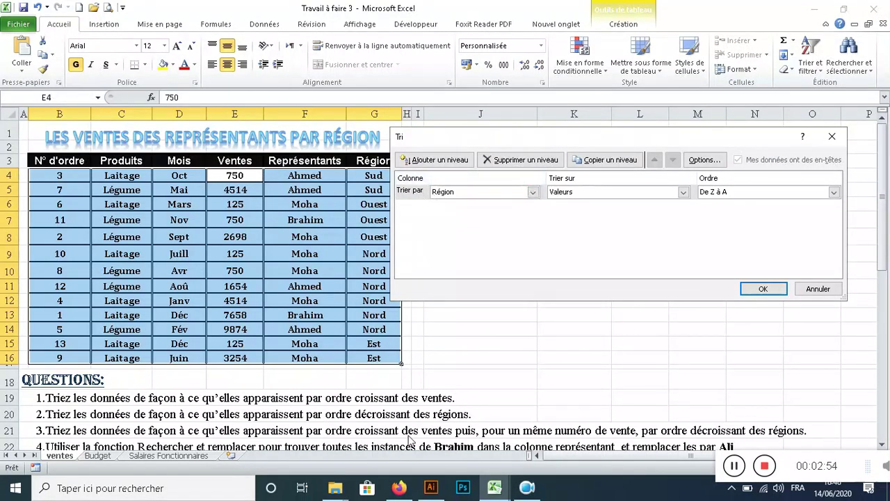
click(464, 196)
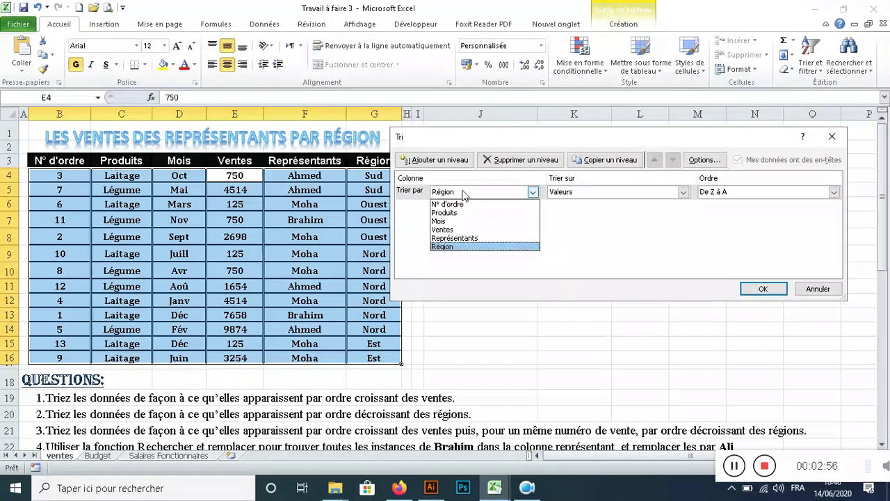
click(448, 229)
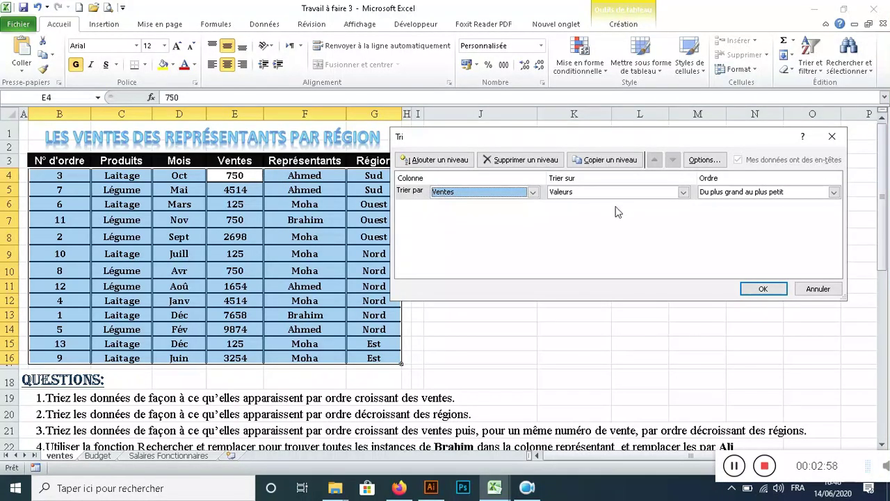
click(726, 197)
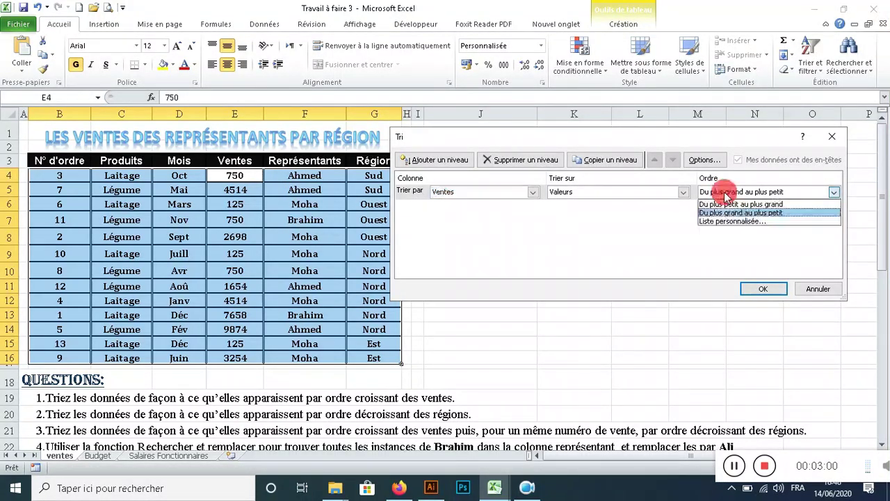
click(730, 204)
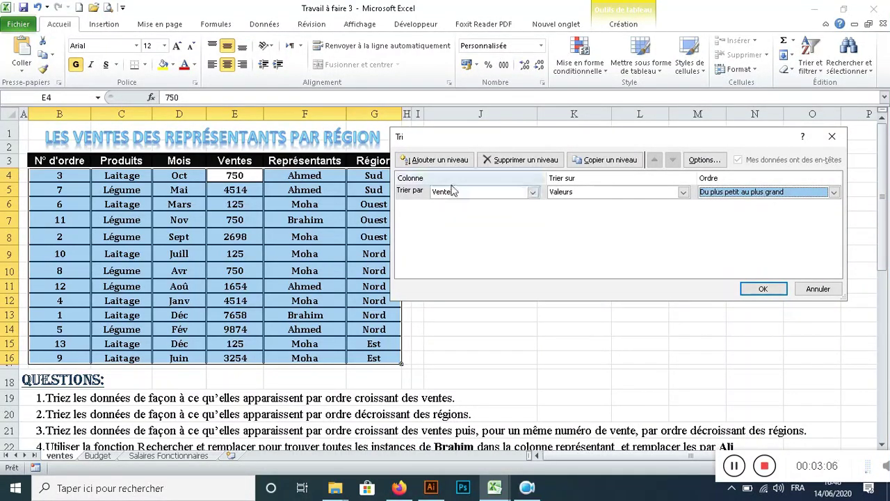
Add a second sort level on Région, ordered Z to A
click(437, 161)
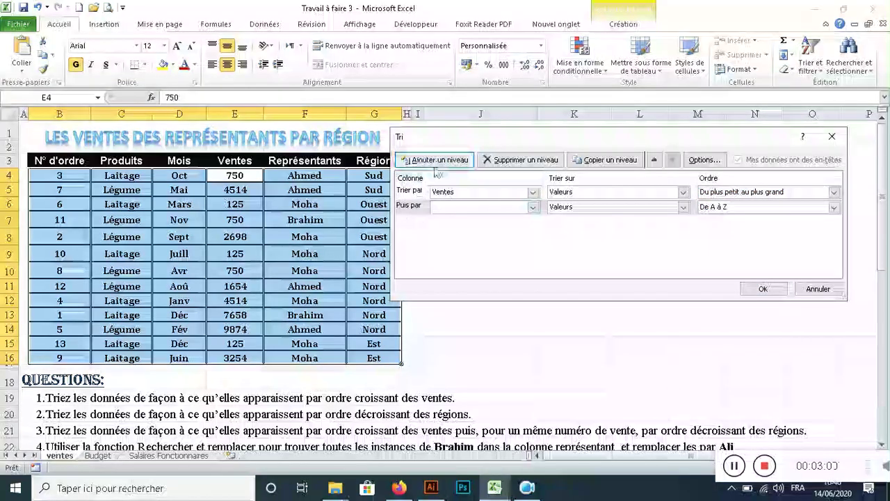
click(446, 208)
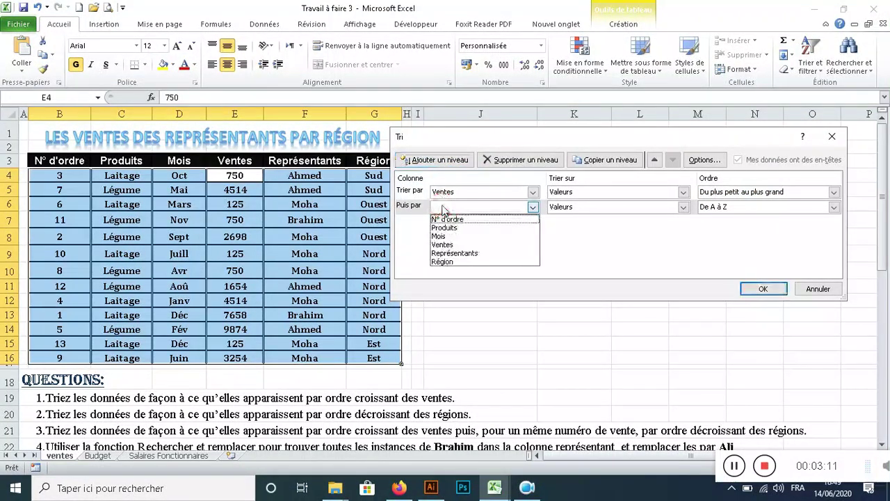
click(446, 262)
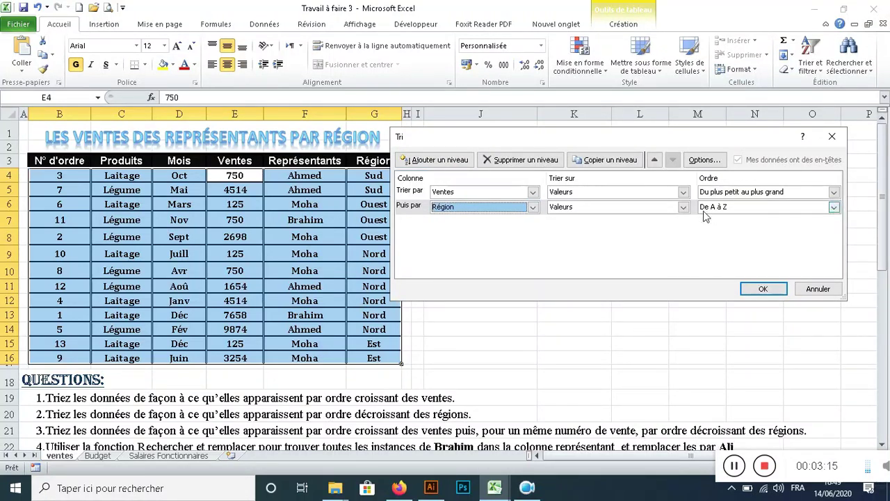
click(727, 208)
click(725, 224)
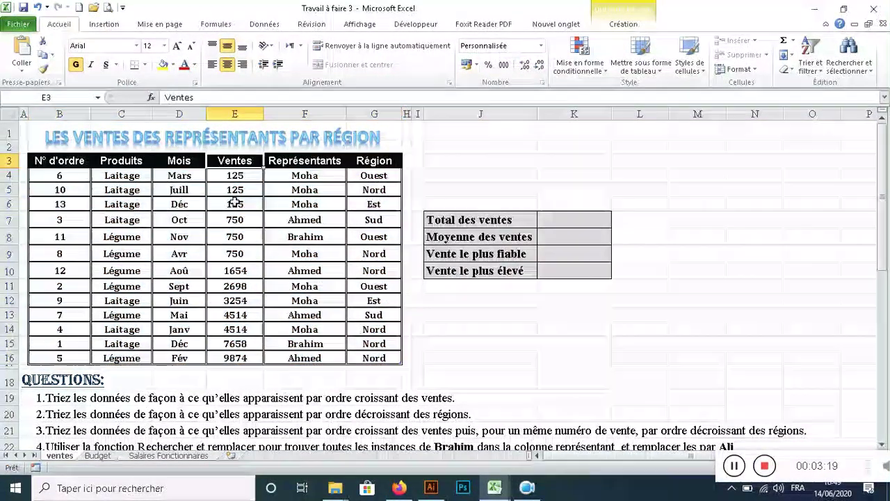
scroll(553, 330, down, 1)
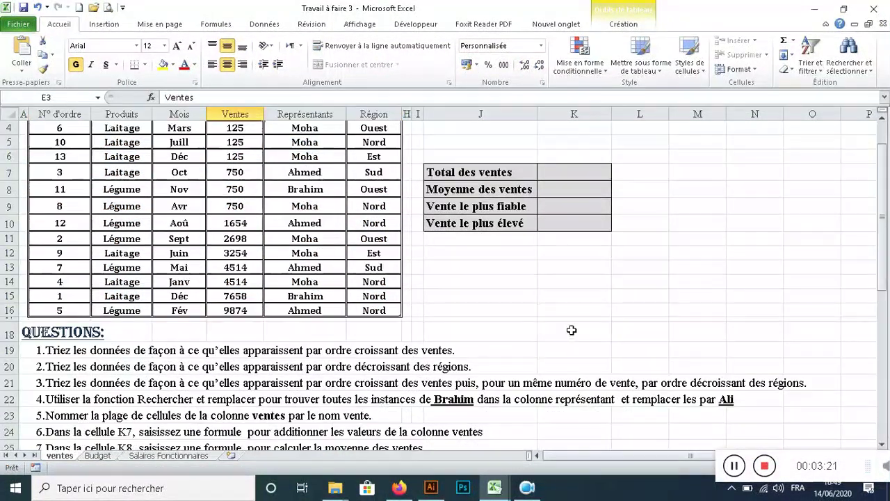
scroll(572, 330, down, 1)
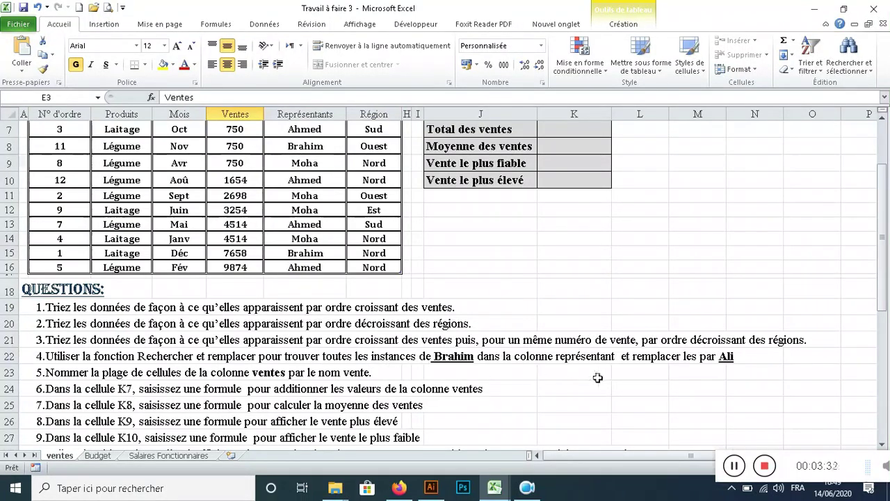
scroll(598, 377, up, 2)
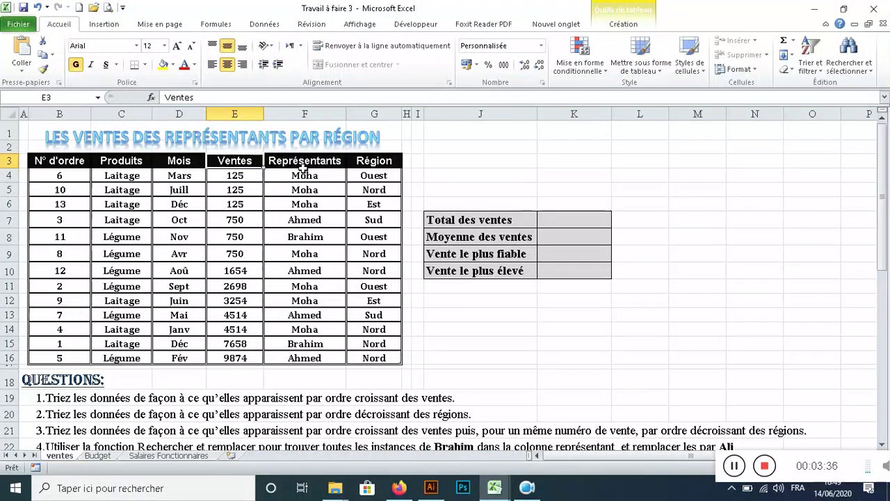
click(311, 244)
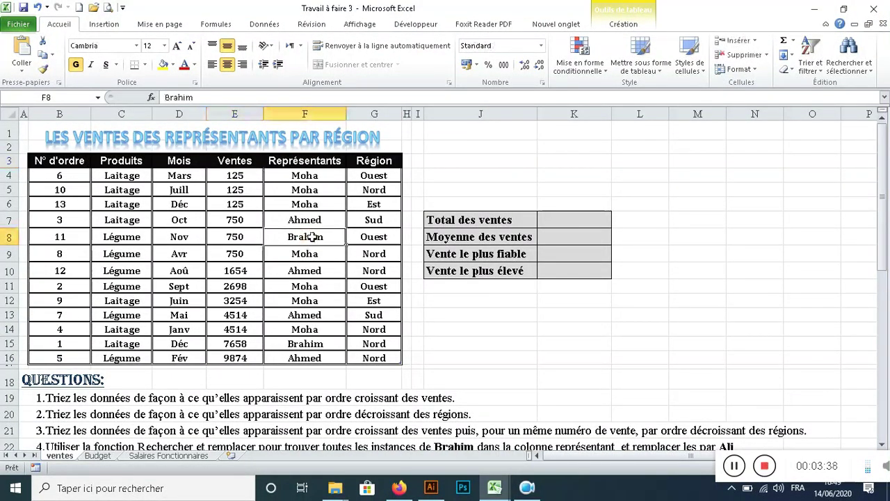
click(315, 343)
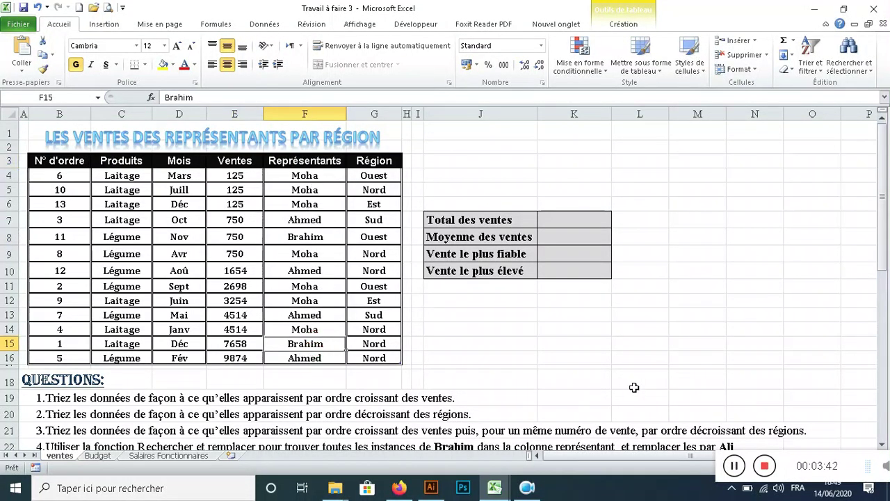
scroll(634, 388, down, 1)
scroll(654, 357, up, 1)
Replace both occurrences of one representative's name with another across Représentants range F3:F16
drag(305, 175, 310, 238)
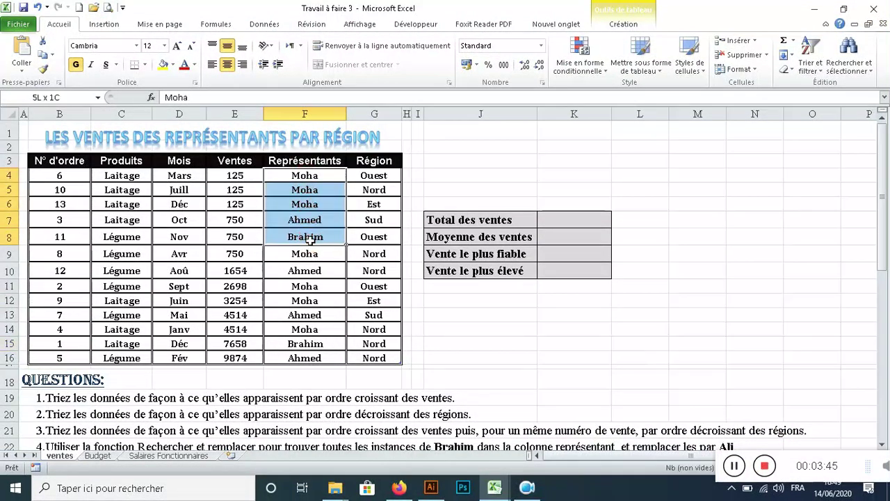
drag(305, 157, 320, 357)
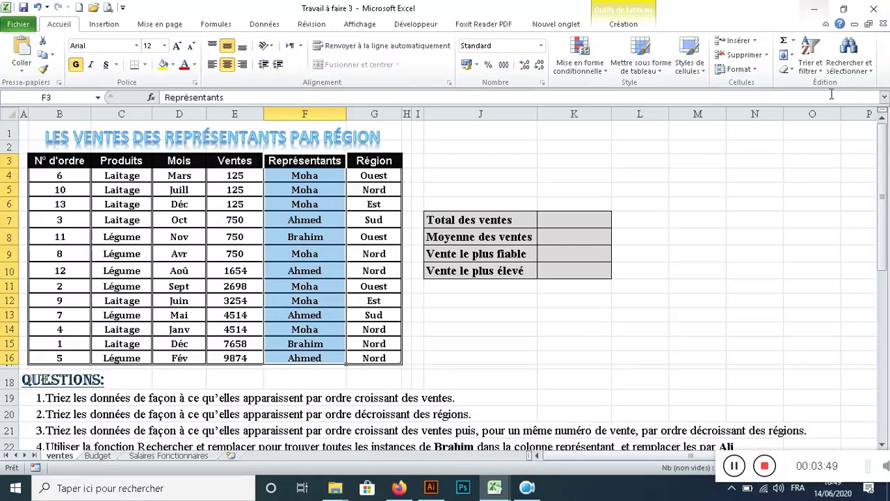
click(854, 56)
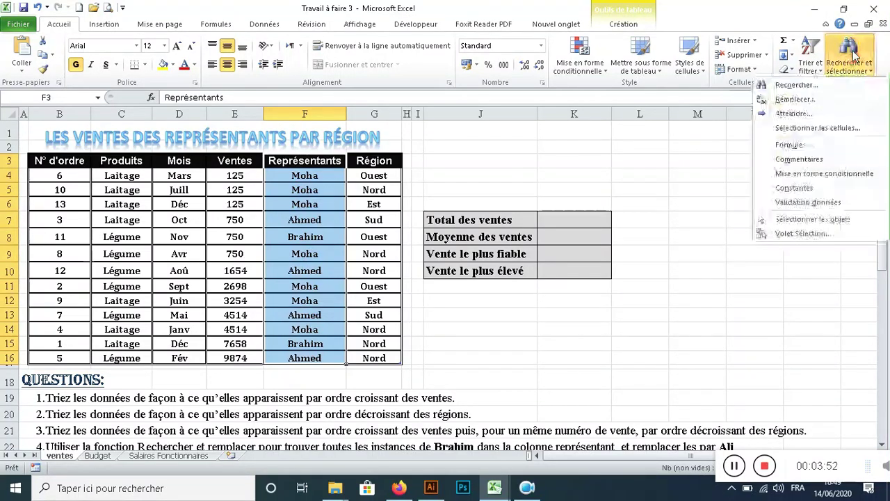
click(807, 104)
text(Ali)
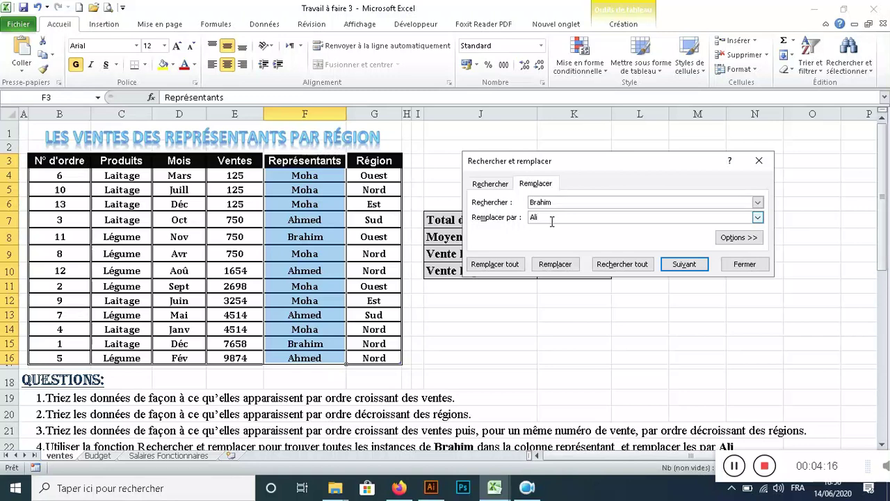
click(510, 265)
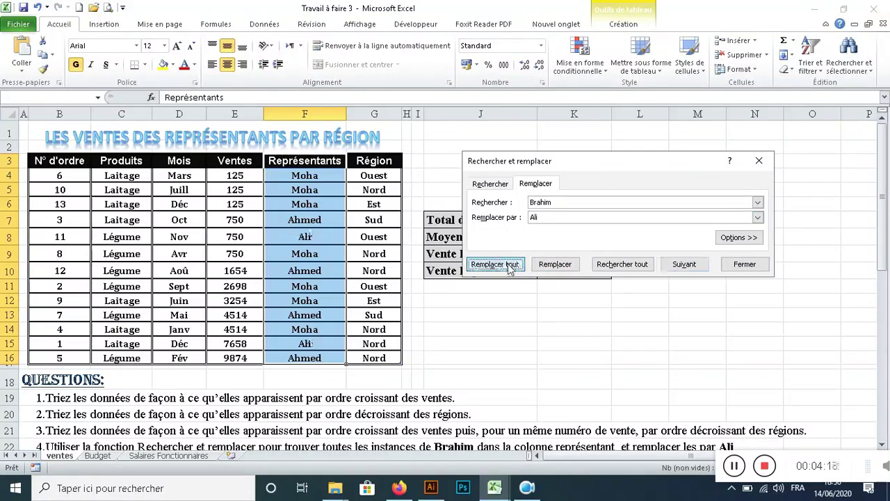
click(464, 276)
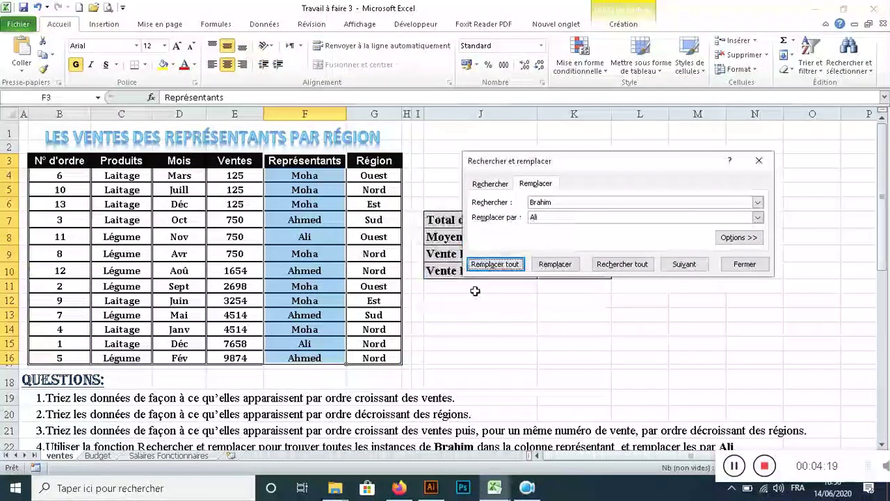
click(744, 265)
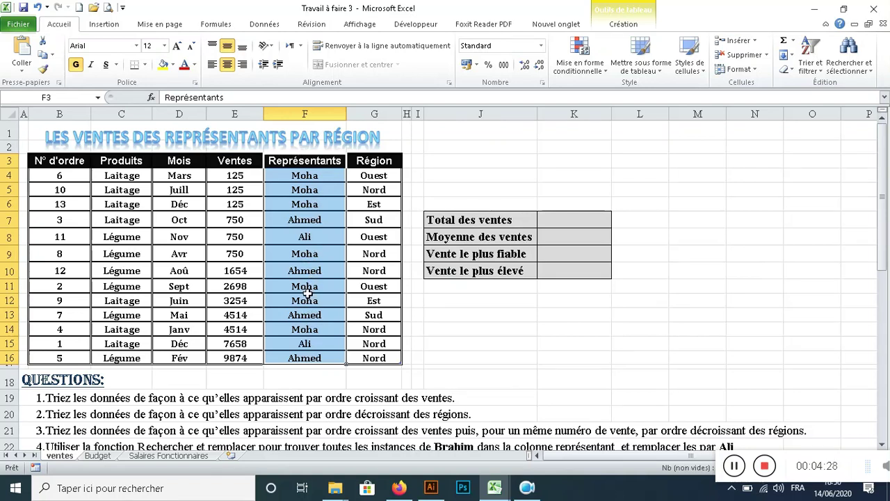
Select Ventes values E4:E16 and name the range vente via the Name Box
scroll(307, 292, down, 2)
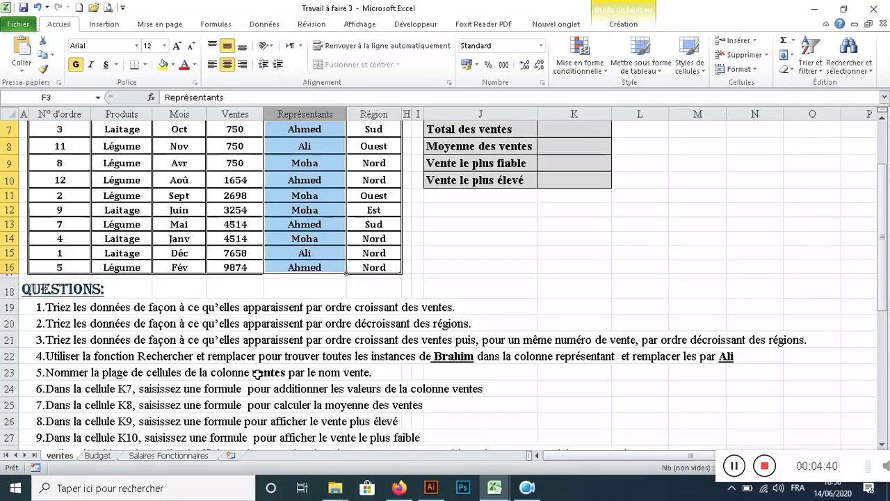
scroll(295, 372, up, 2)
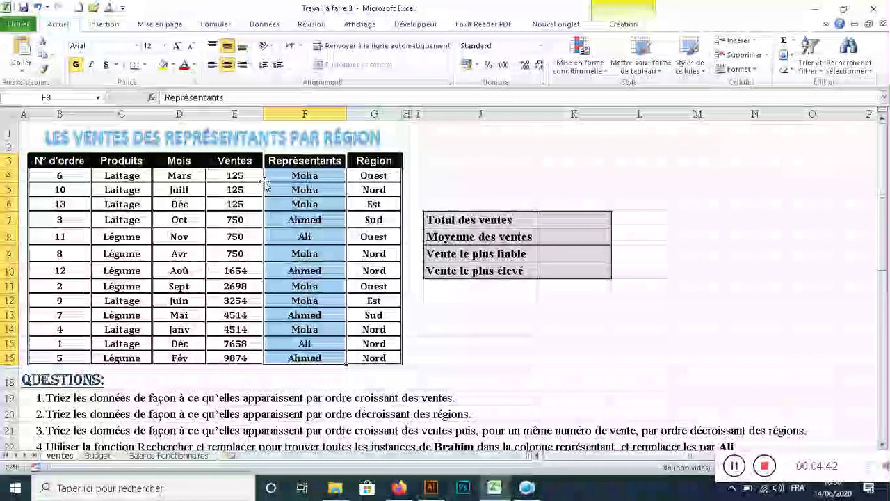
drag(235, 175, 240, 357)
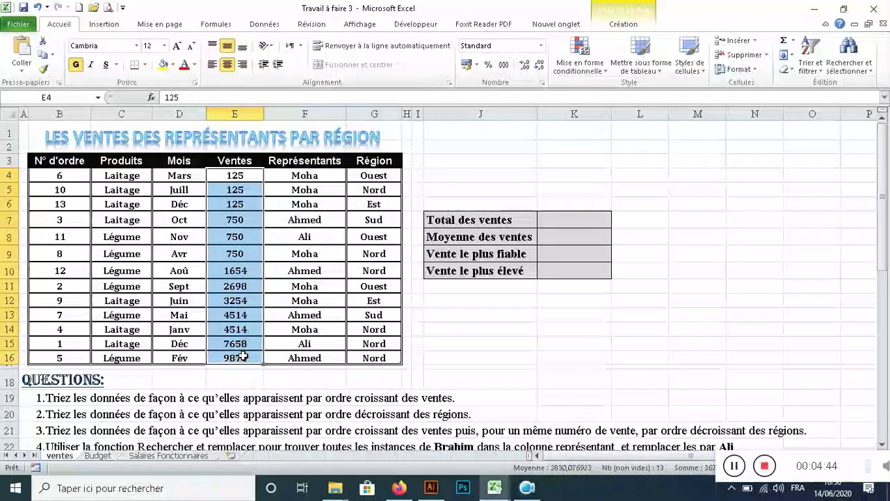
click(235, 175)
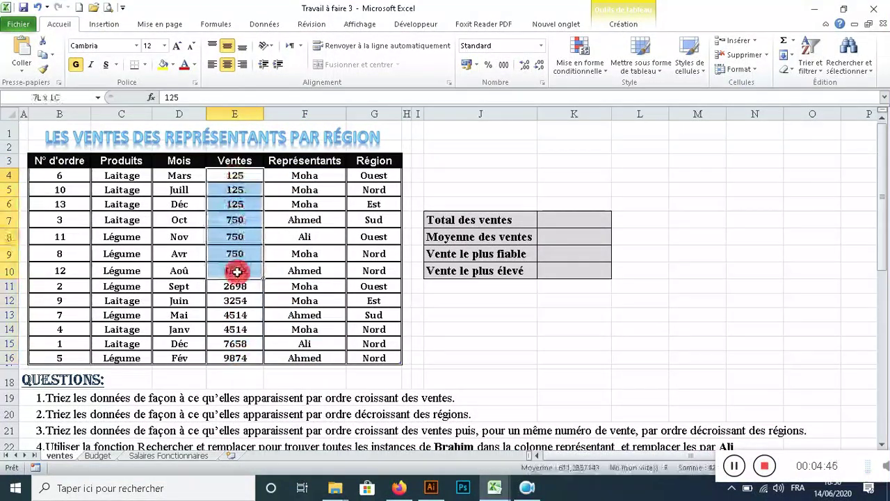
drag(235, 175, 234, 356)
scroll(446, 366, down, 1)
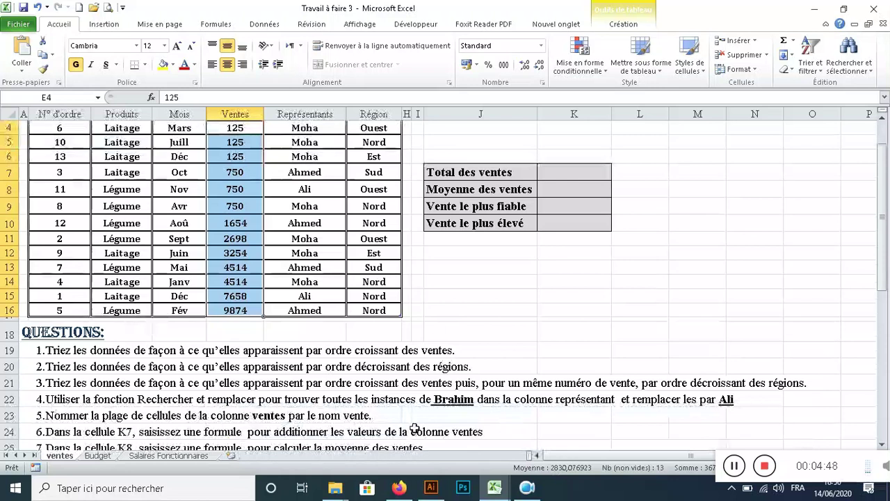
scroll(359, 391, up, 1)
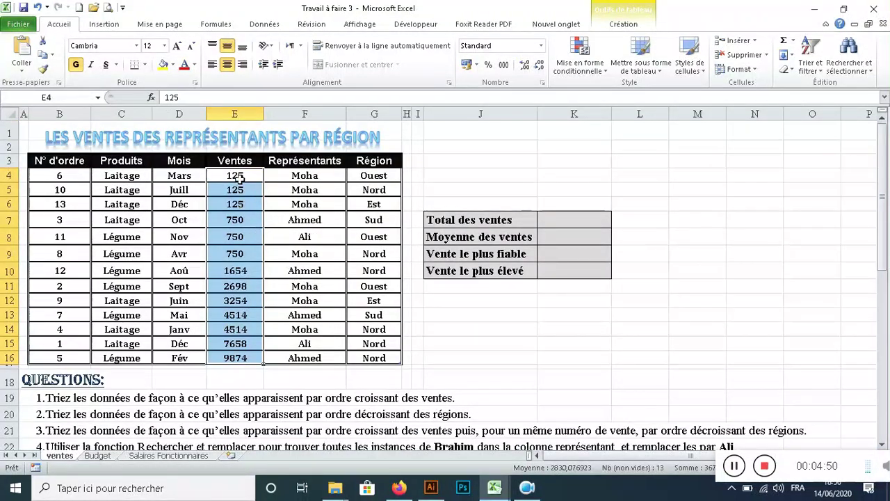
drag(239, 178, 237, 354)
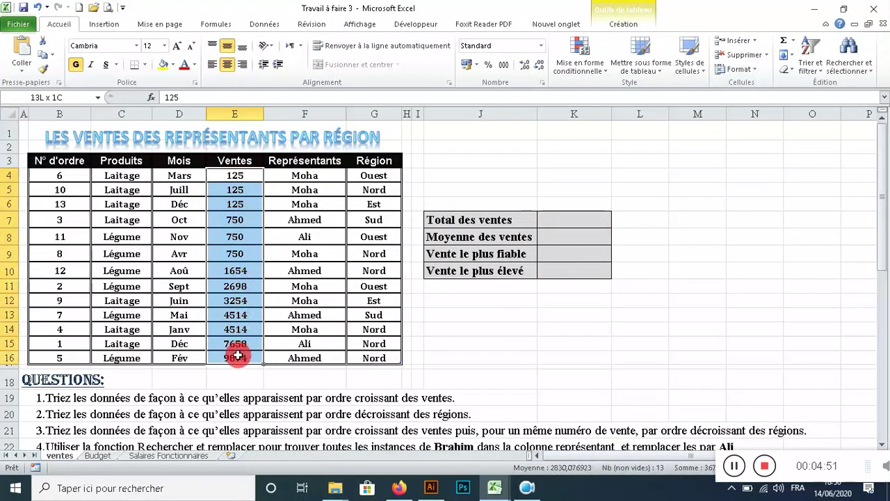
click(63, 98)
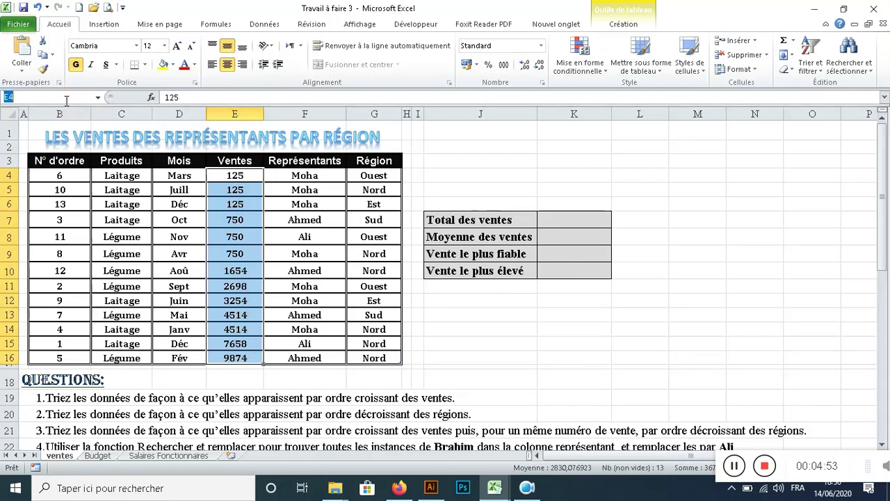
text(ve)
click(249, 189)
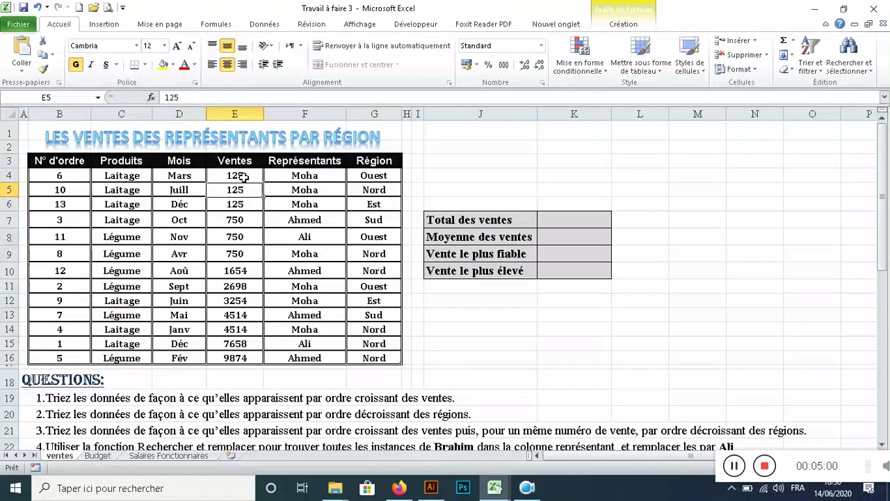
Verify the vente name by selecting it from the Name Box list
drag(239, 176, 243, 358)
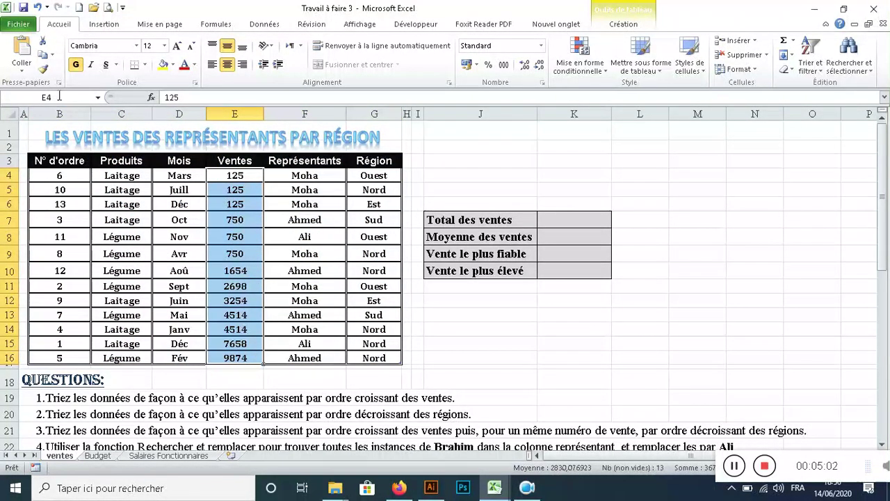
click(36, 96)
click(304, 236)
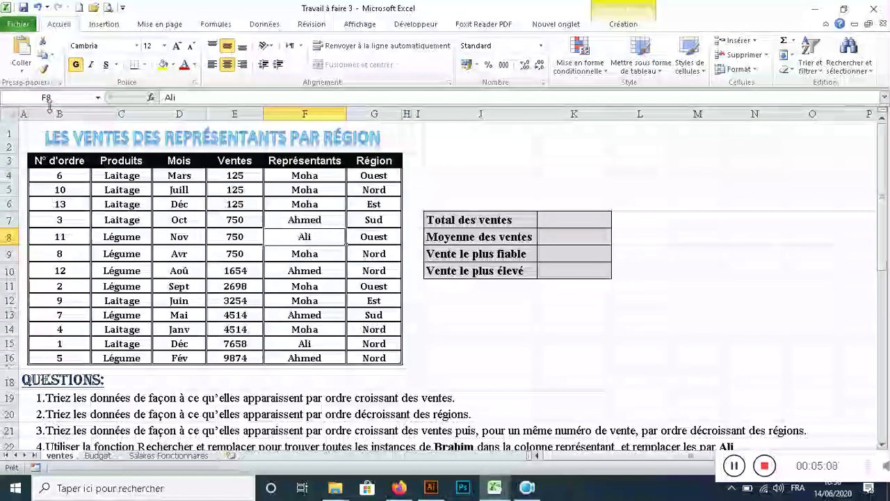
click(98, 98)
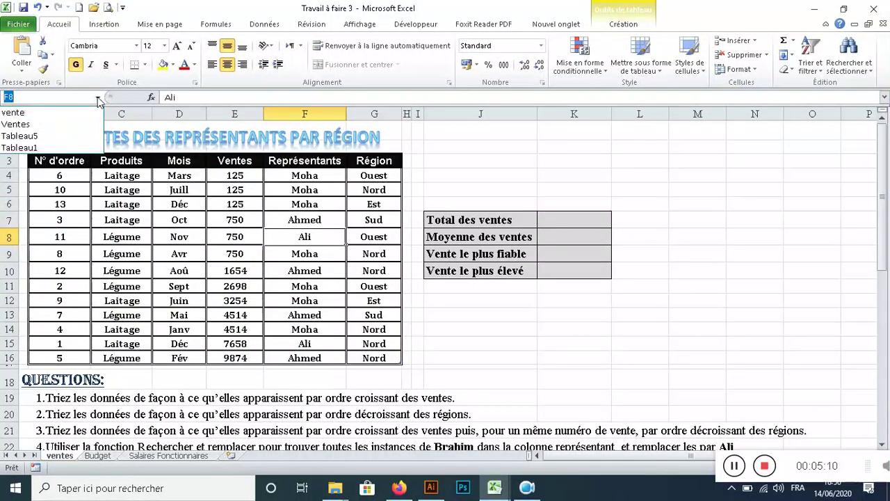
click(24, 113)
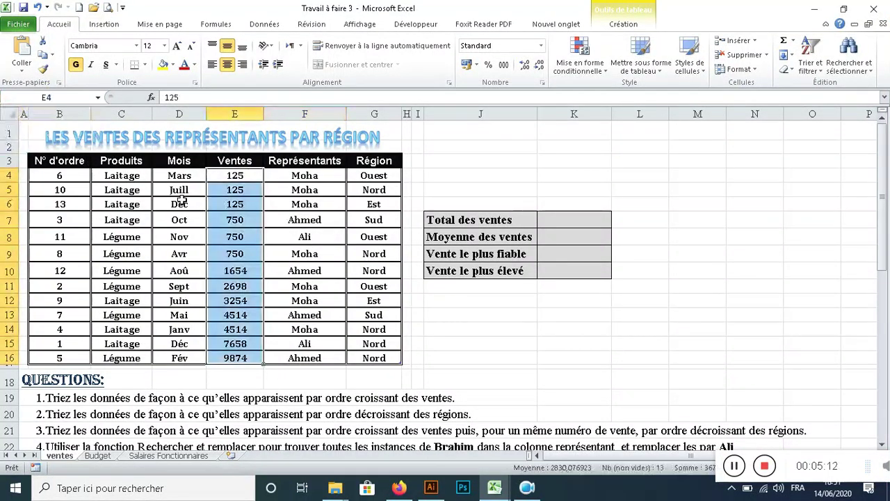
click(304, 219)
click(99, 98)
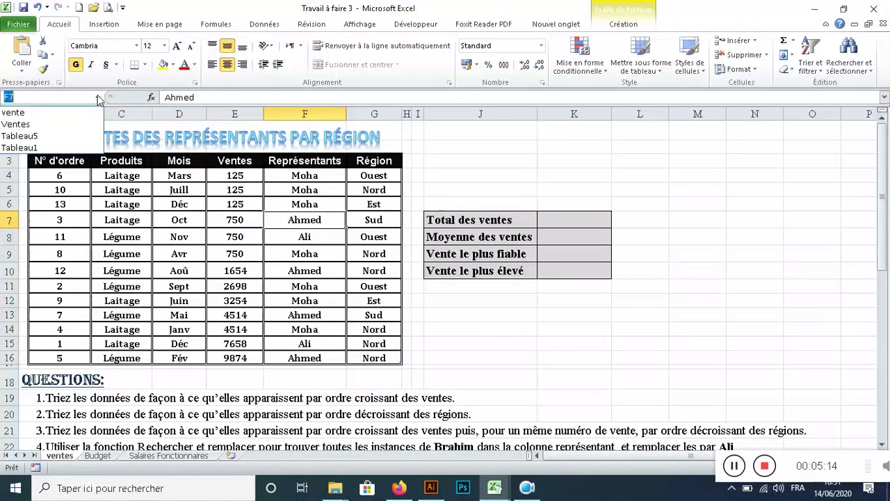
click(14, 113)
click(374, 204)
scroll(424, 257, down, 3)
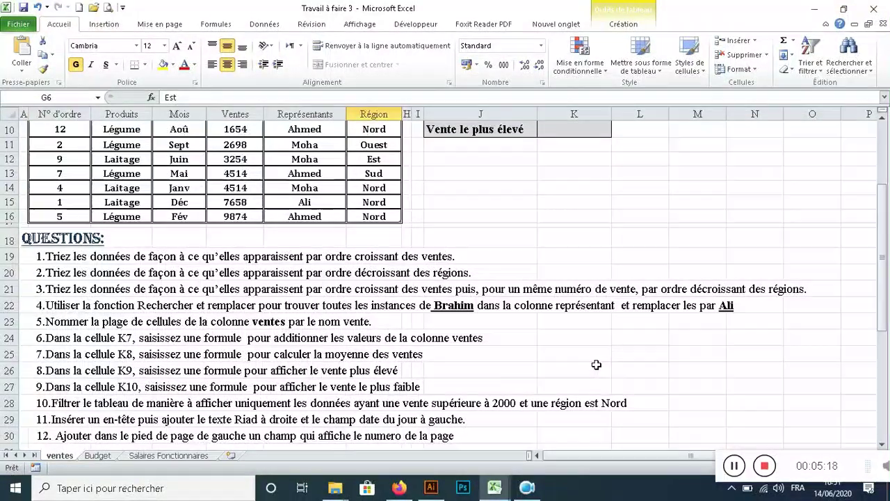
scroll(364, 260, up, 3)
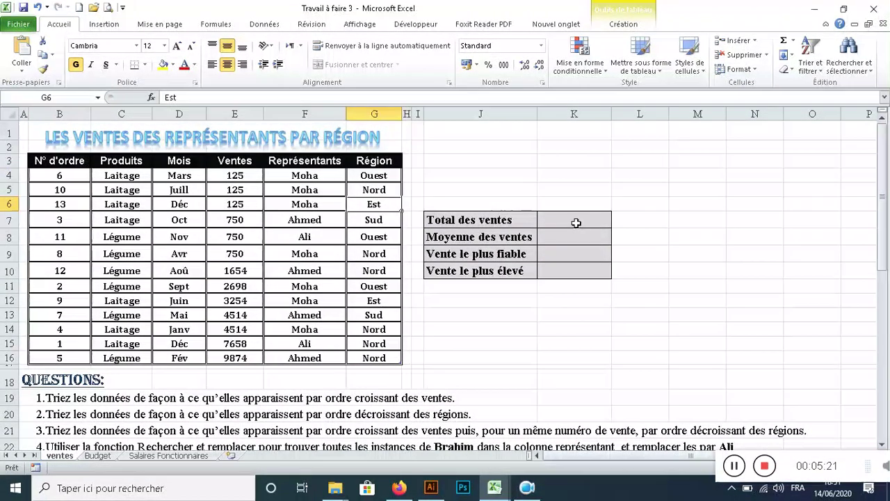
Put the sum of Ventes E4:E16 (36791) in cell K7
click(575, 221)
scroll(571, 258, down, 3)
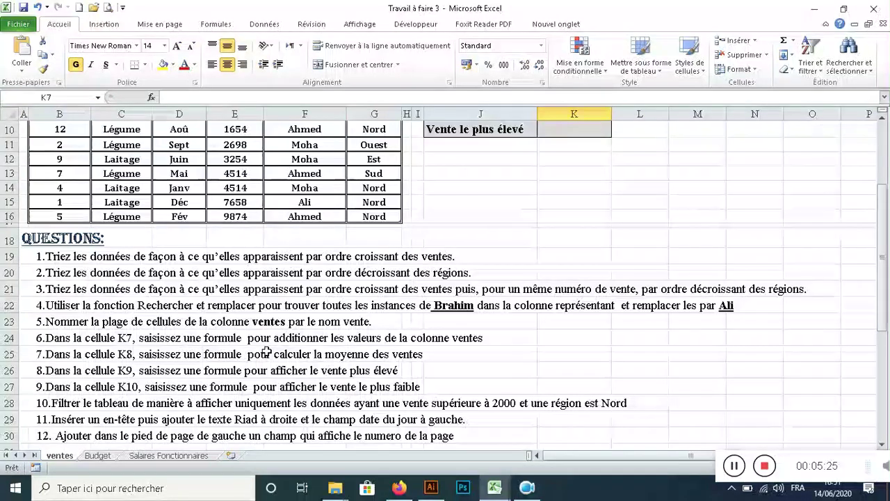
scroll(512, 397, up, 3)
scroll(564, 224, down, 2)
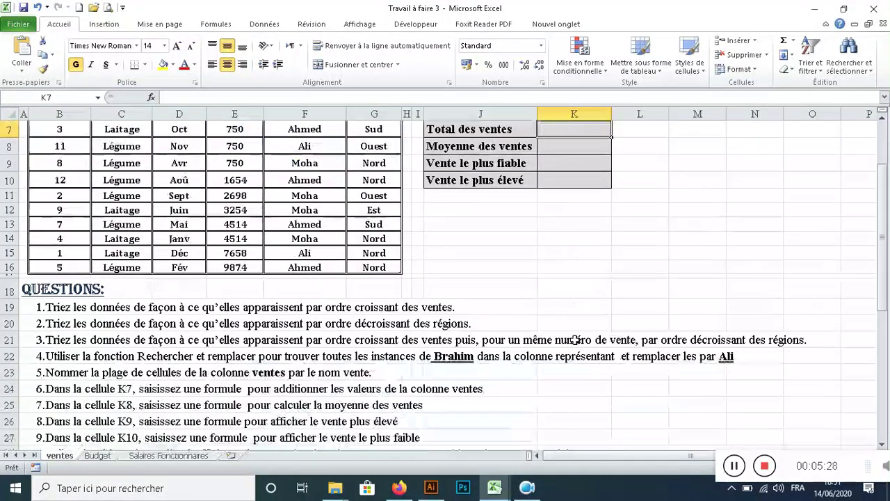
scroll(577, 340, up, 2)
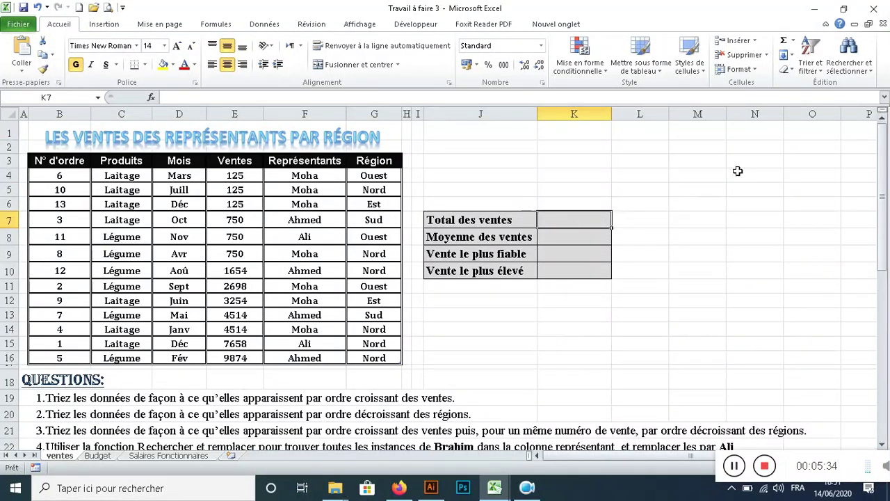
click(793, 40)
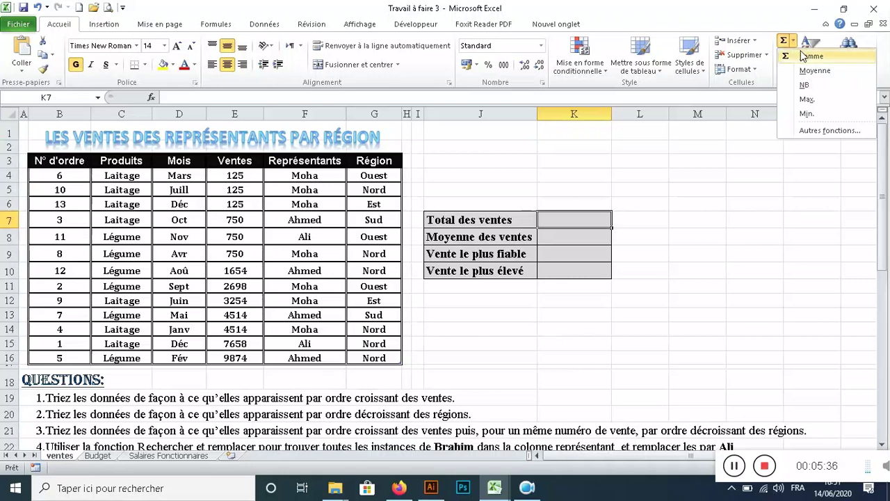
click(809, 56)
drag(243, 183, 251, 356)
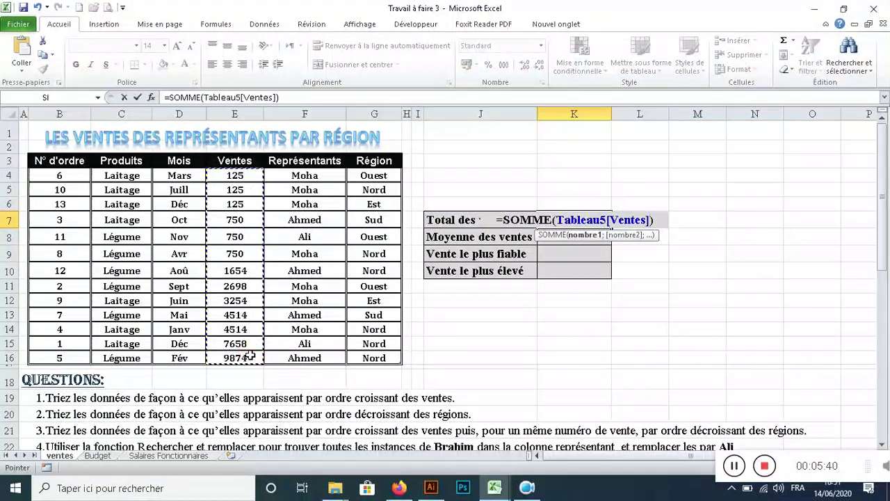
key(Return)
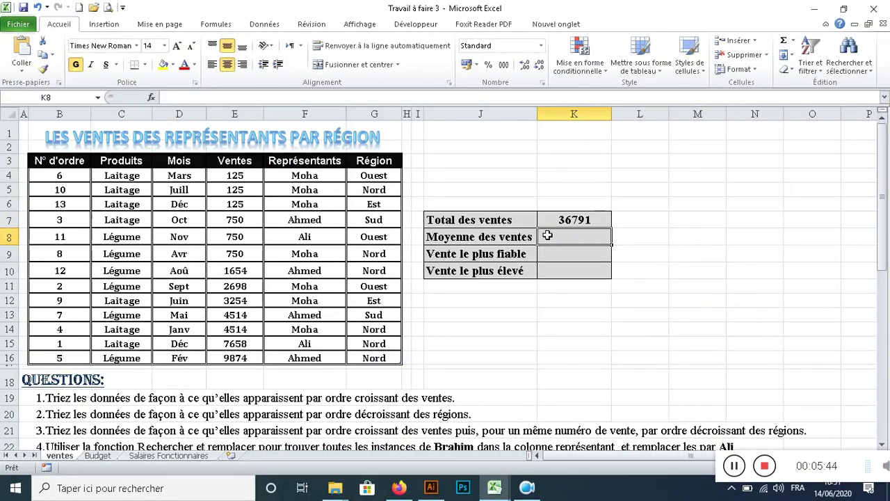
Put the average of Ventes E4:E16 (2830,07692) in cell K8
scroll(559, 252, down, 2)
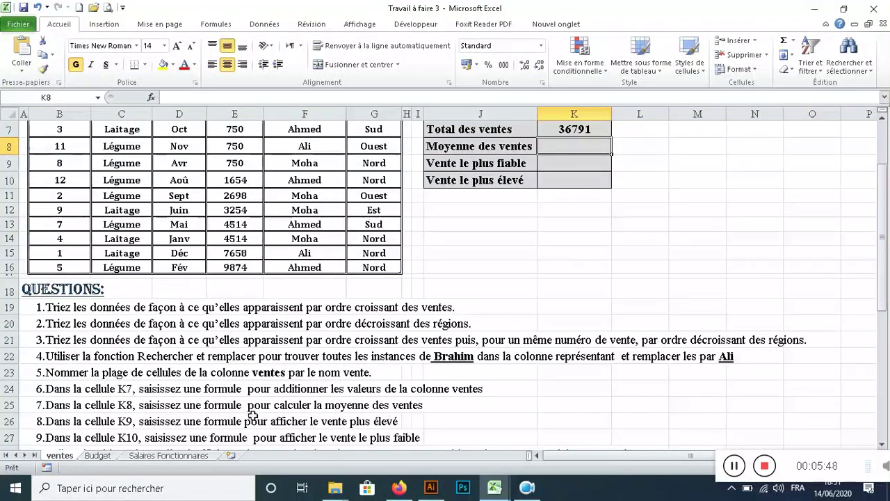
scroll(559, 259, up, 2)
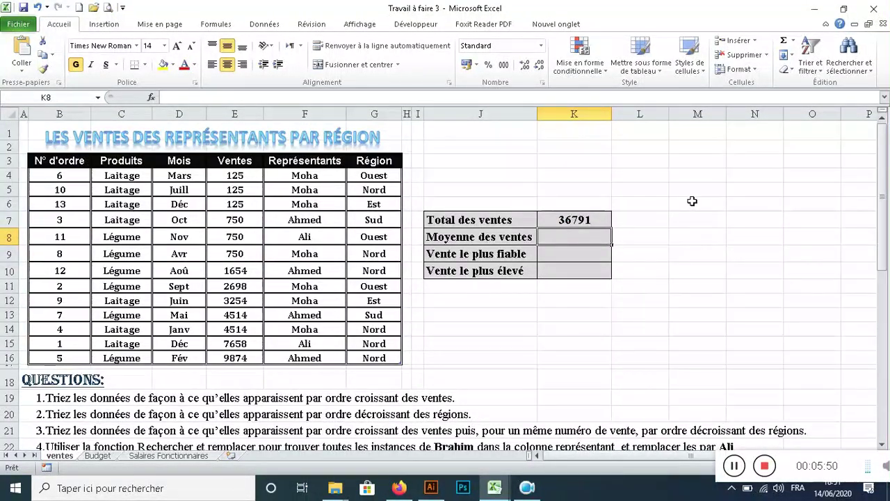
click(793, 40)
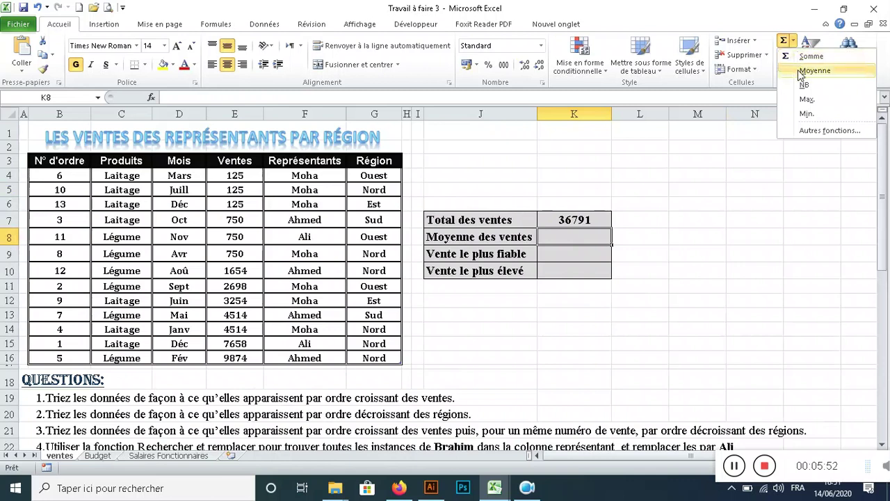
click(803, 69)
drag(254, 175, 244, 358)
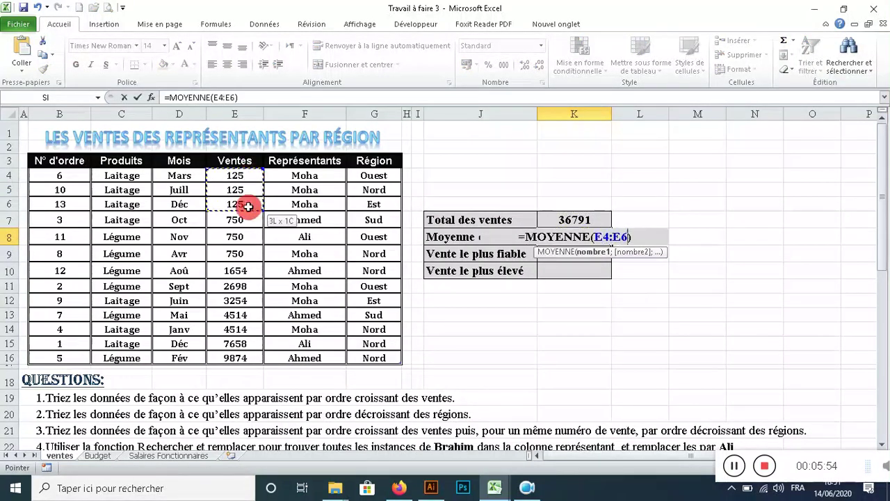
key(Return)
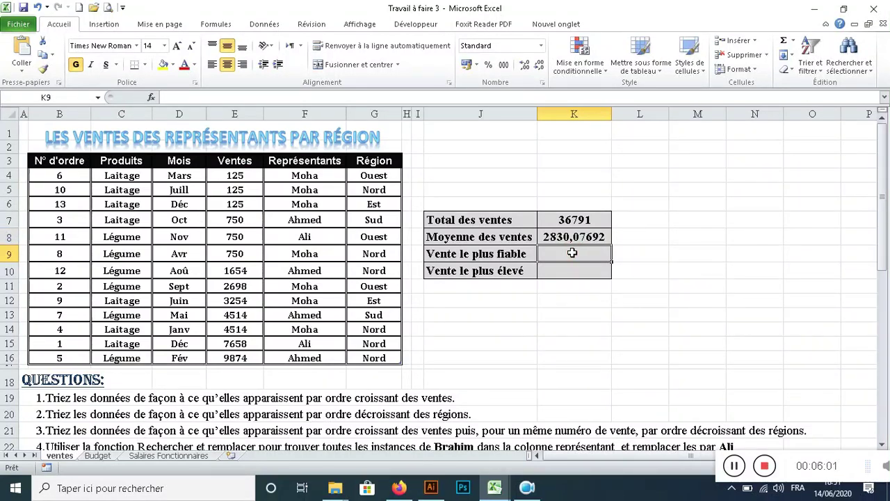
Put the minimum of Ventes E4:E16 (125) in cell K9
scroll(572, 272, down, 1)
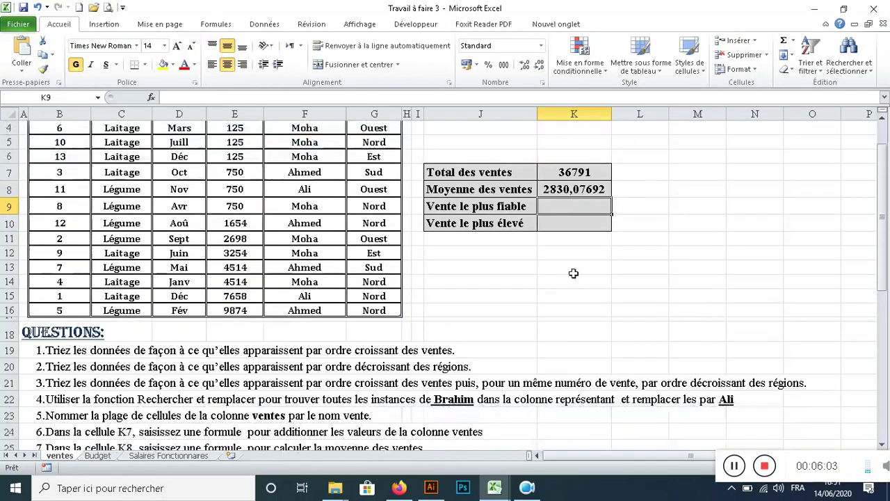
scroll(574, 274, down, 2)
scroll(570, 292, down, 1)
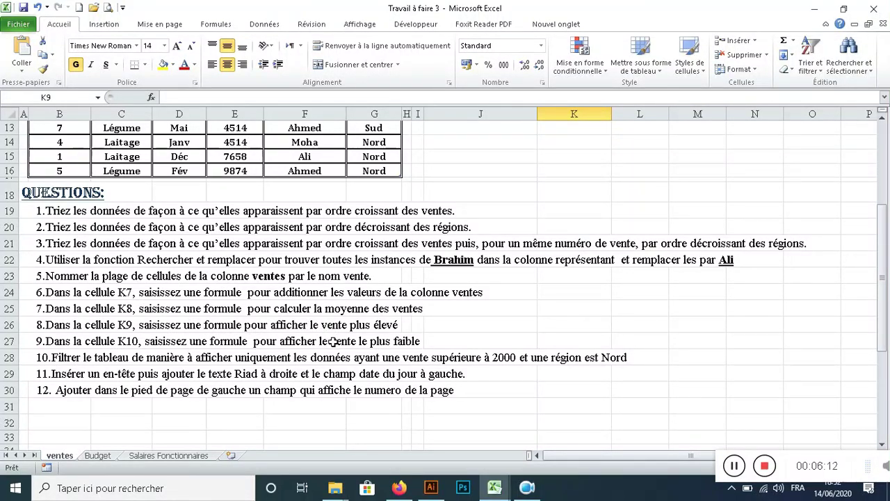
scroll(561, 258, up, 3)
scroll(560, 257, up, 1)
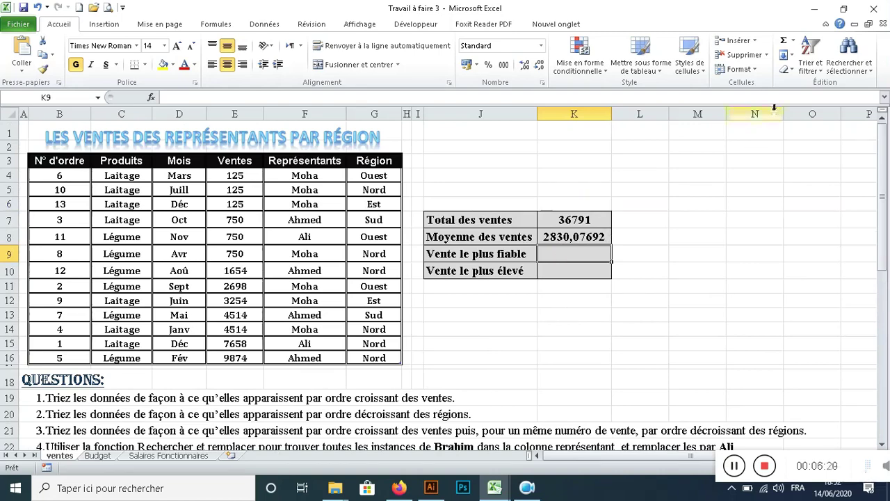
click(794, 40)
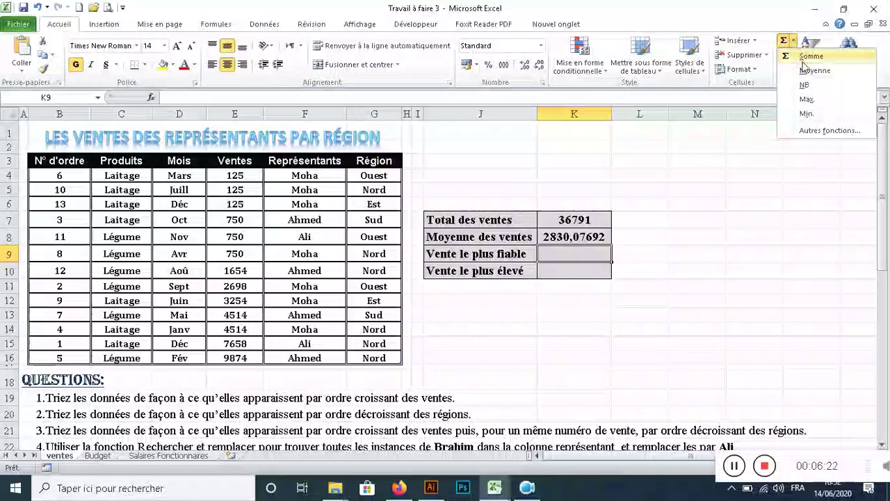
click(807, 113)
drag(237, 177, 248, 361)
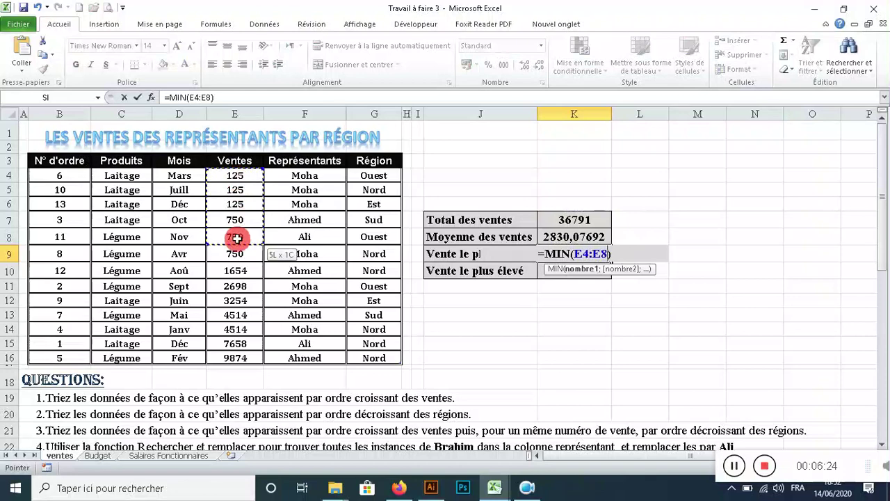
key(Return)
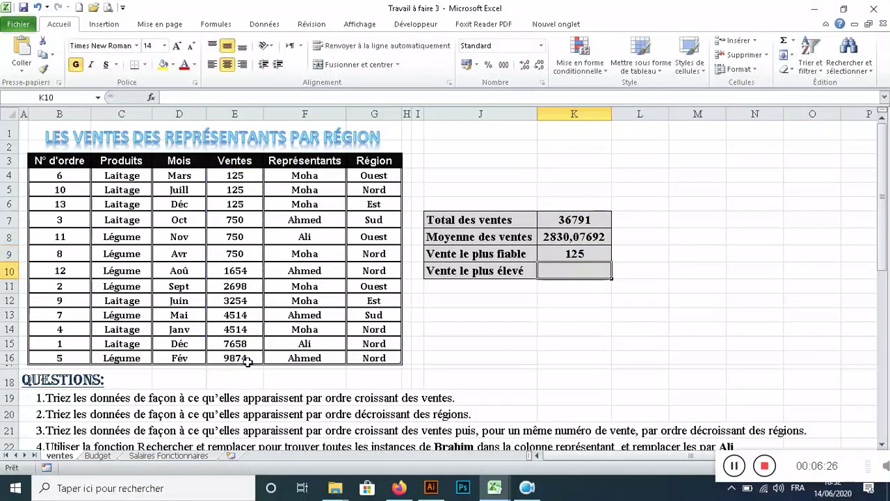
scroll(468, 373, down, 3)
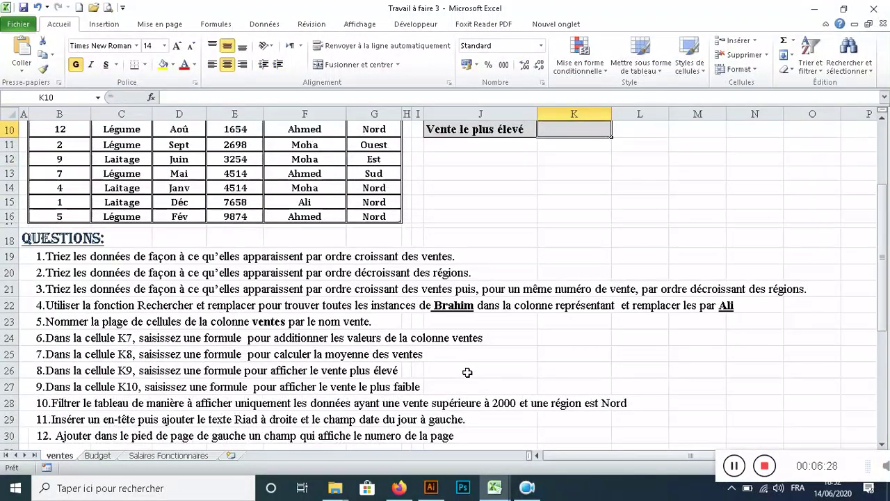
scroll(467, 373, up, 3)
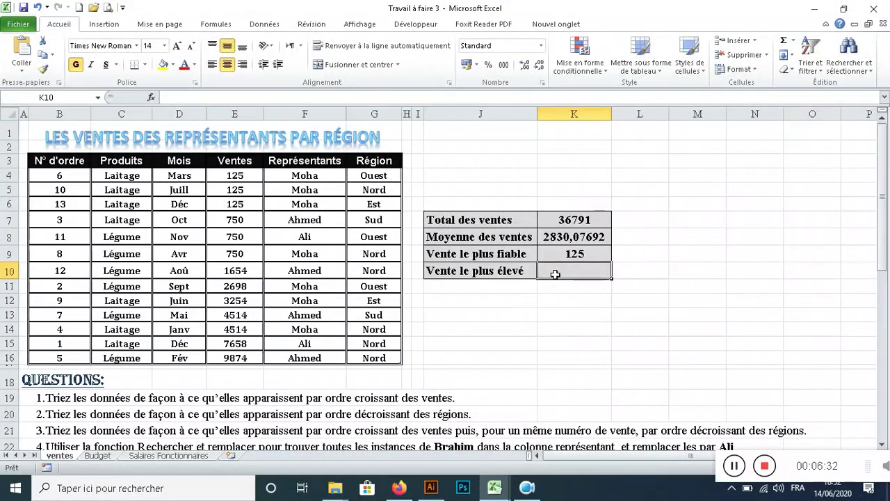
Put the maximum of Ventes E4:E16 (9874) in cell K10
click(571, 270)
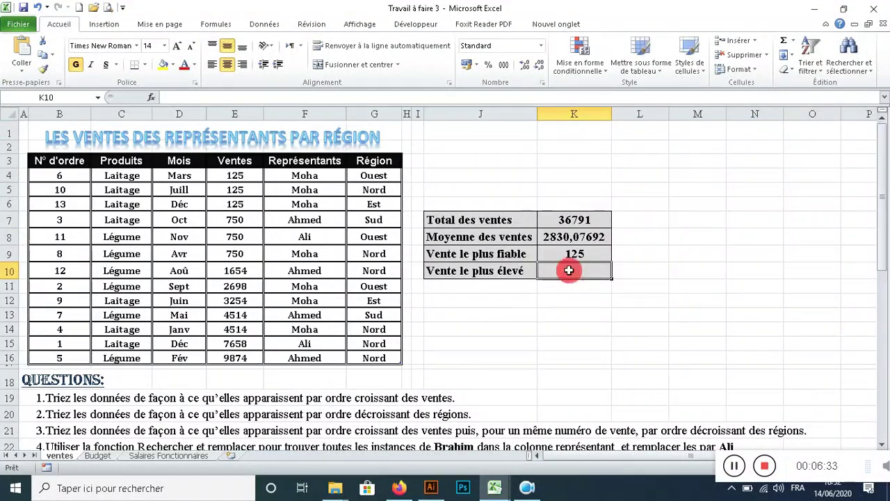
click(793, 40)
click(797, 96)
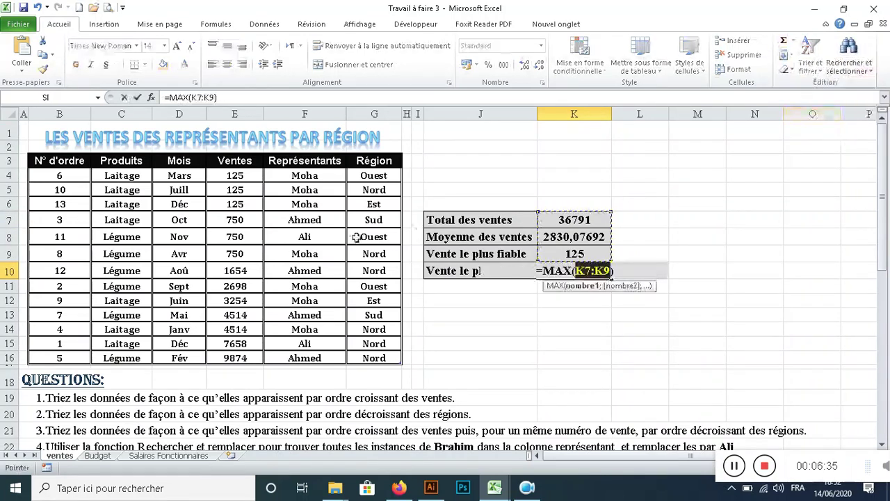
drag(235, 175, 236, 359)
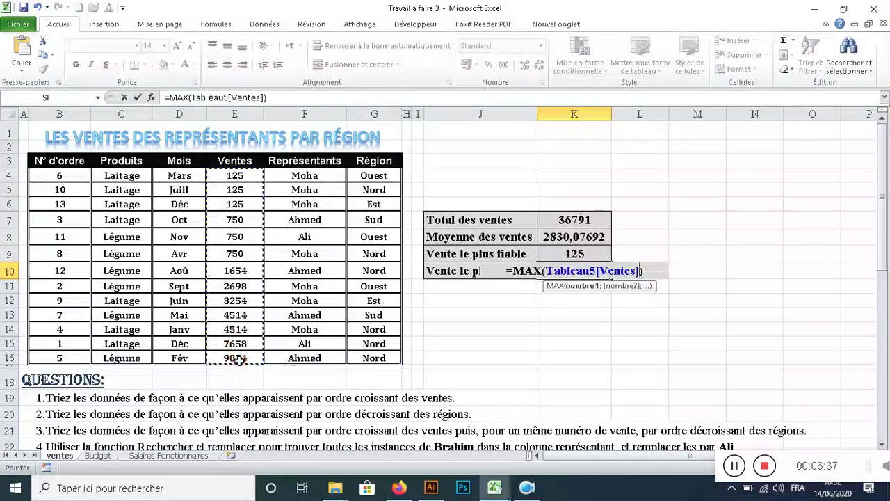
key(Return)
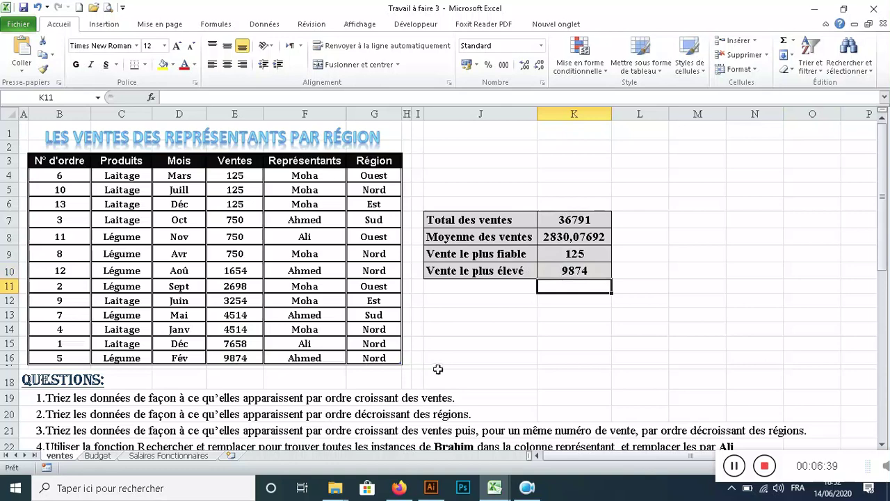
scroll(439, 369, down, 3)
scroll(334, 379, down, 1)
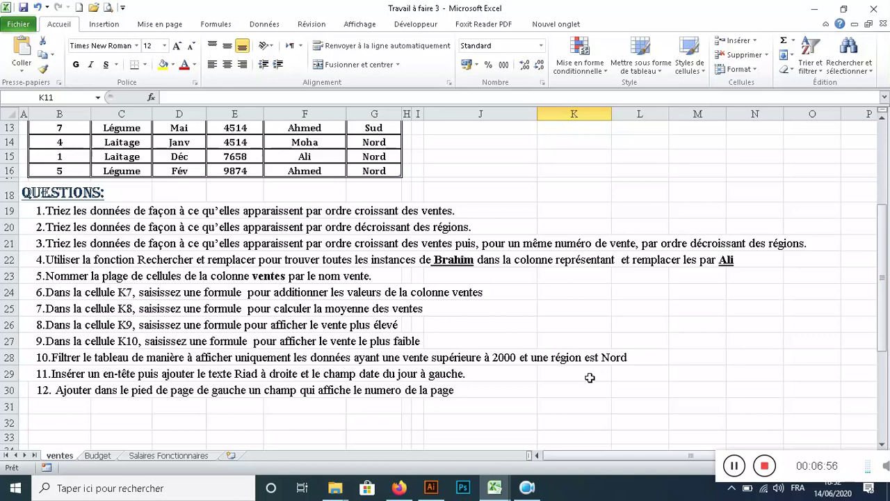
Turn on AutoFilter drop-downs for the sales table headers
scroll(590, 378, up, 3)
scroll(643, 381, up, 1)
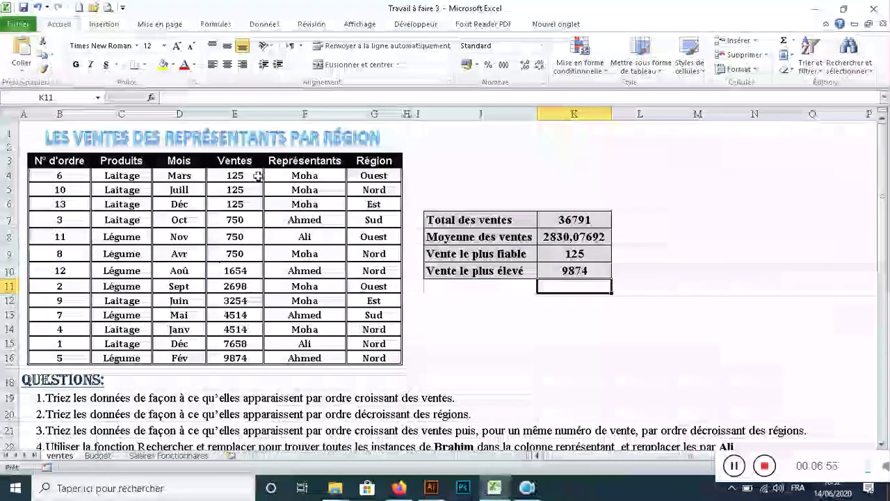
click(240, 161)
click(196, 164)
click(238, 174)
click(235, 160)
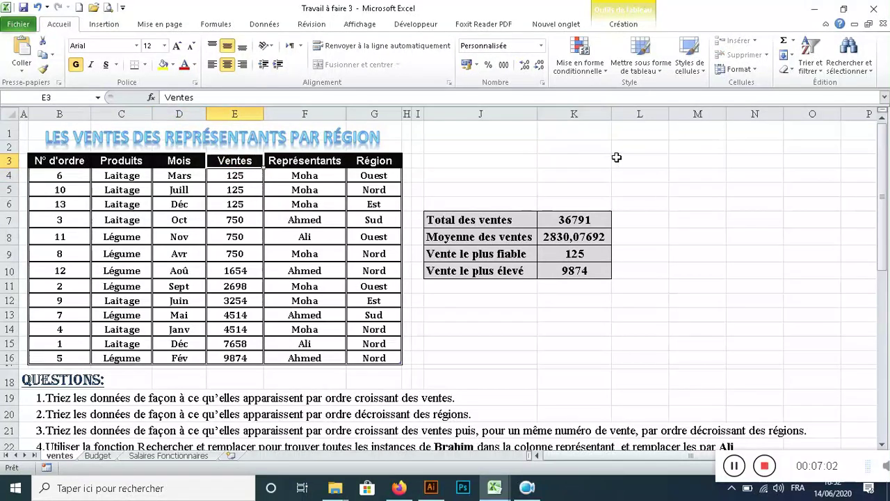
click(815, 54)
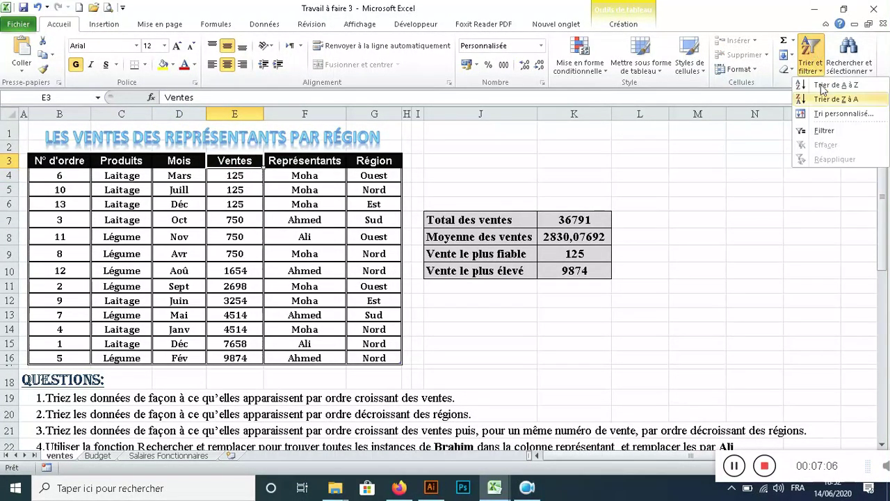
click(825, 131)
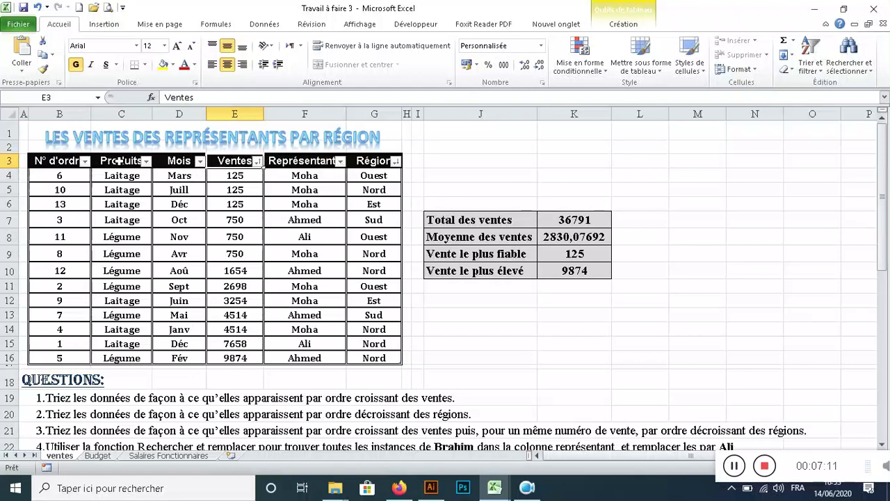
scroll(360, 234, down, 3)
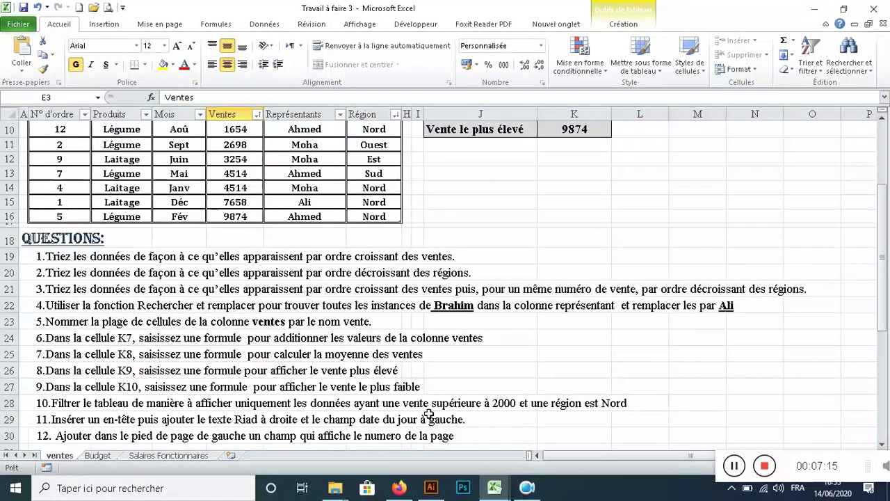
scroll(386, 323, up, 3)
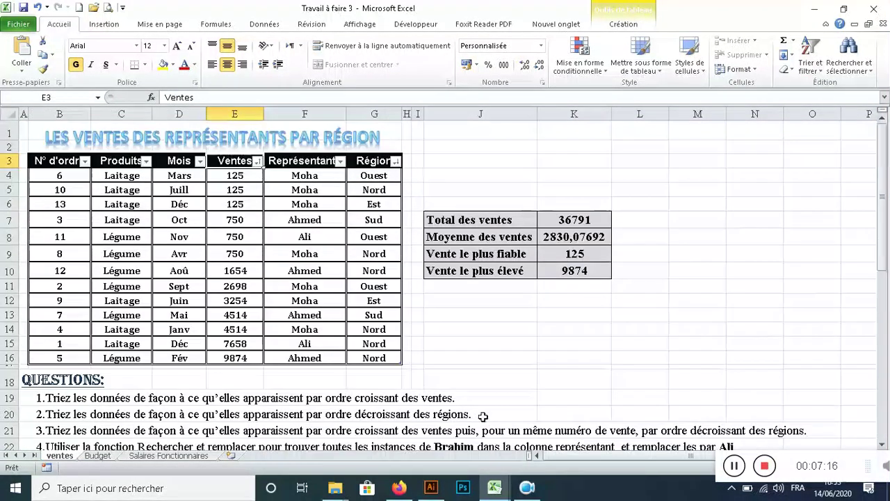
Filter Ventes to values greater than 2000, leaving 6 of 13 records
click(257, 162)
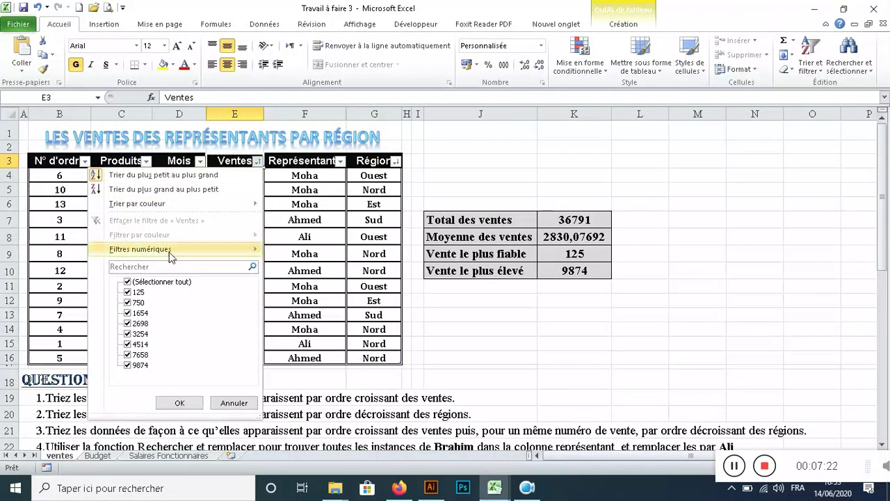
mouse_move(169, 252)
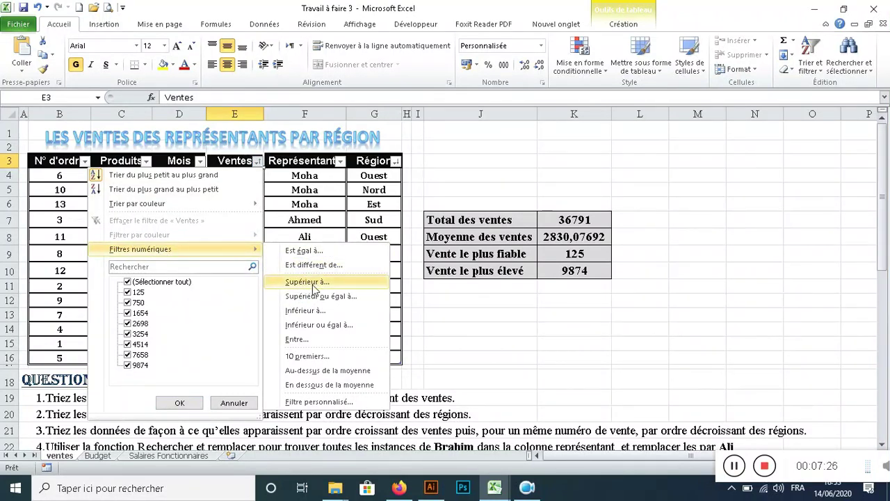
click(311, 282)
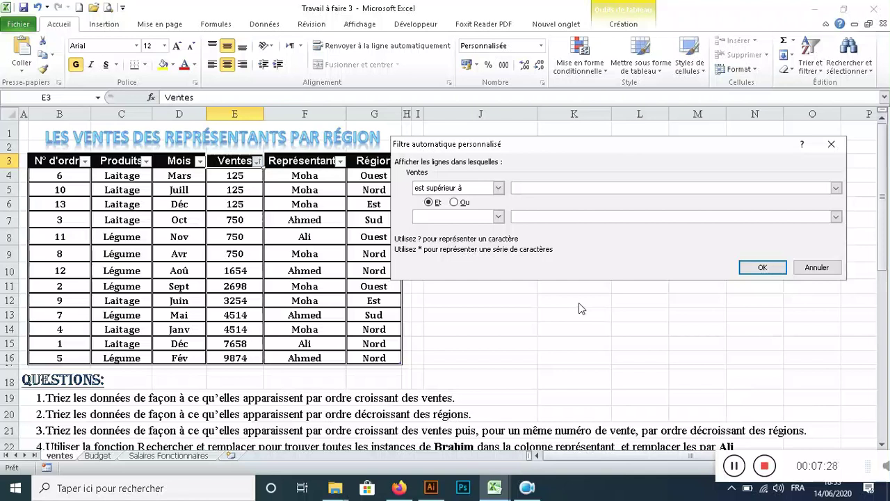
click(815, 266)
scroll(711, 306, down, 3)
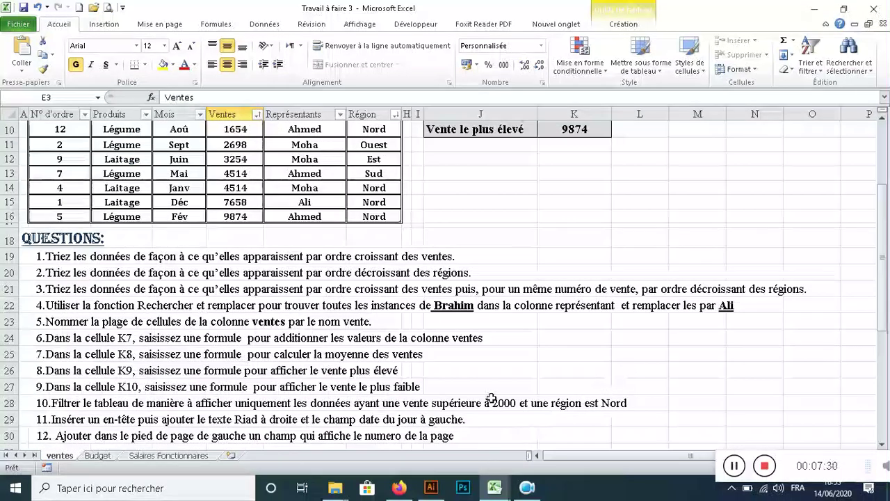
scroll(285, 151, up, 2)
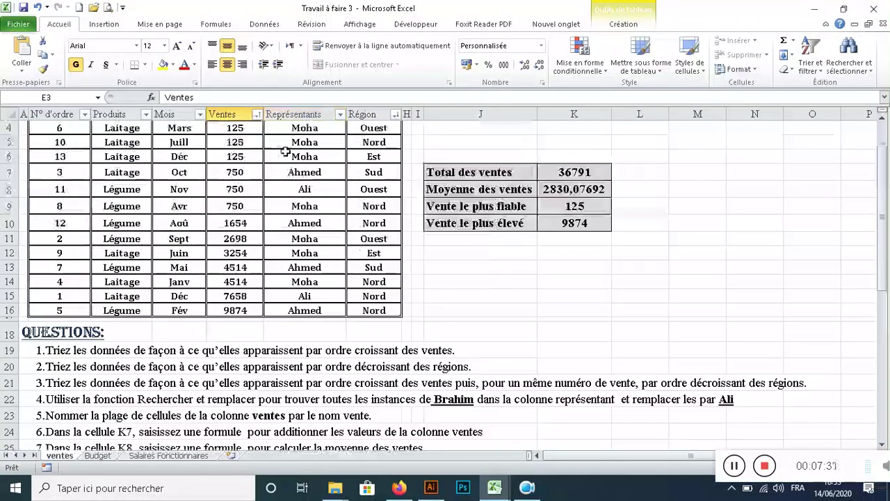
click(257, 114)
mouse_move(222, 206)
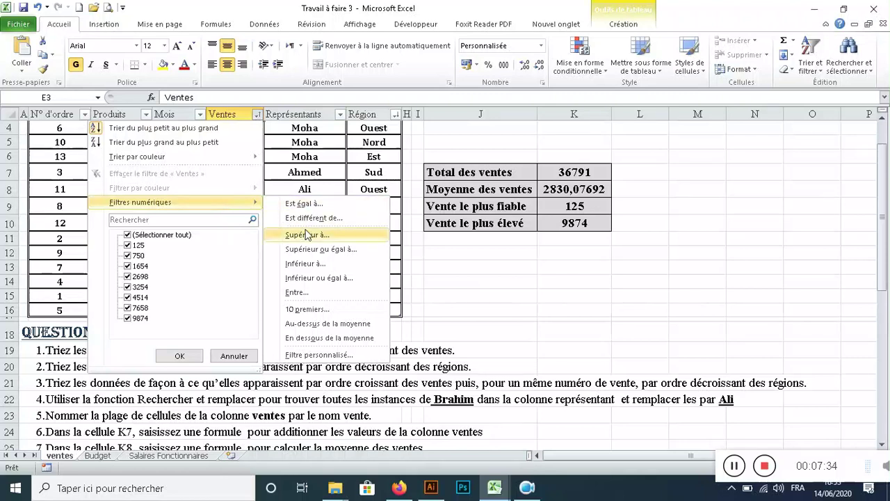
click(310, 234)
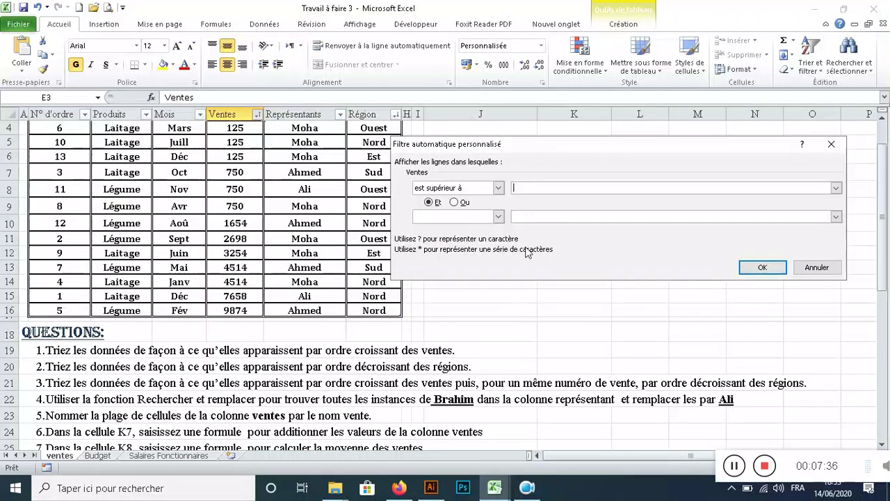
text(2000)
click(762, 267)
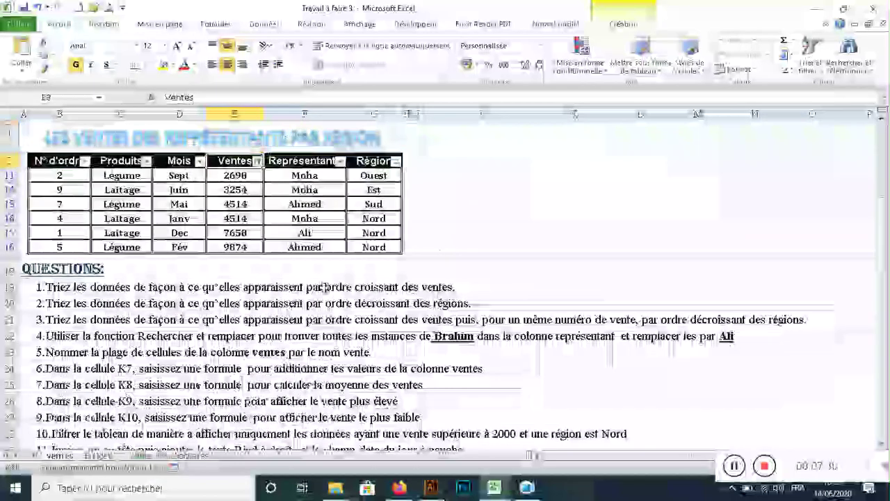
scroll(431, 361, down, 1)
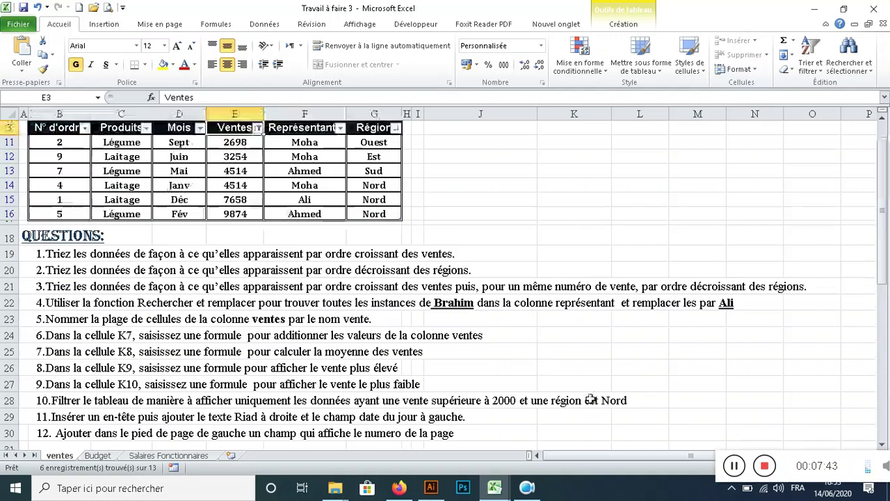
Add a Région filter equal to NORD, leaving 3 of 13 records visible
scroll(598, 398, up, 1)
click(393, 162)
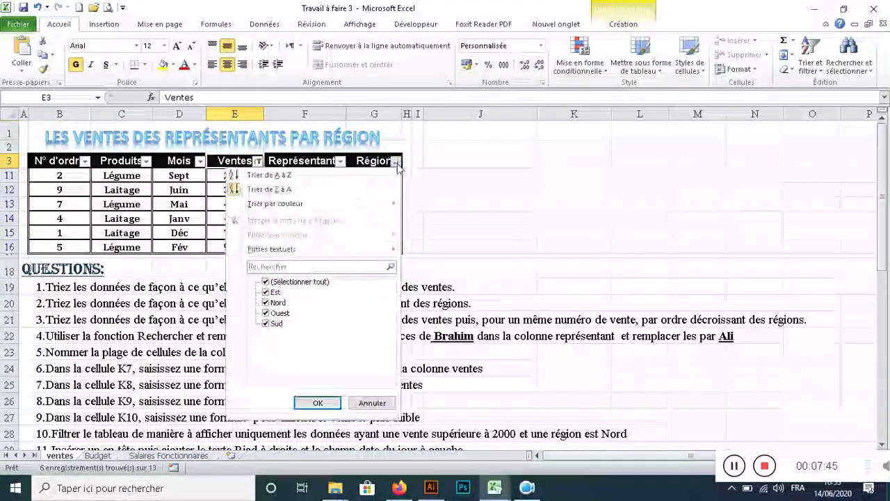
mouse_move(334, 252)
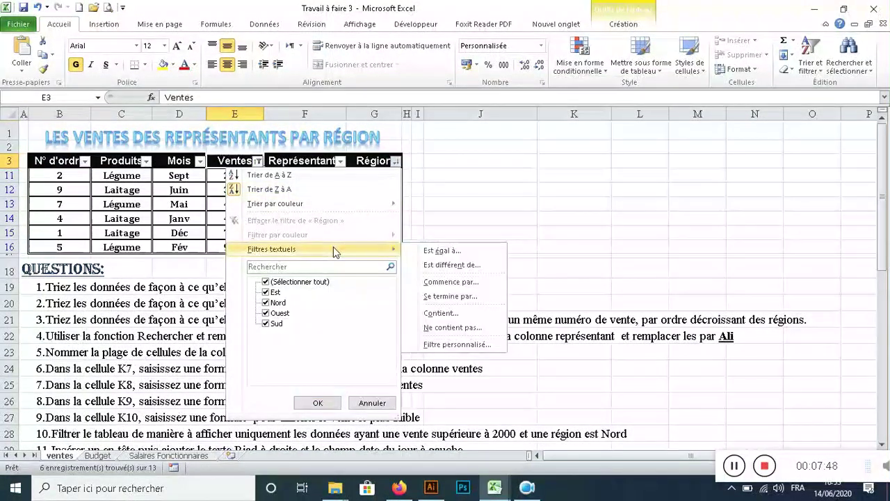
click(432, 250)
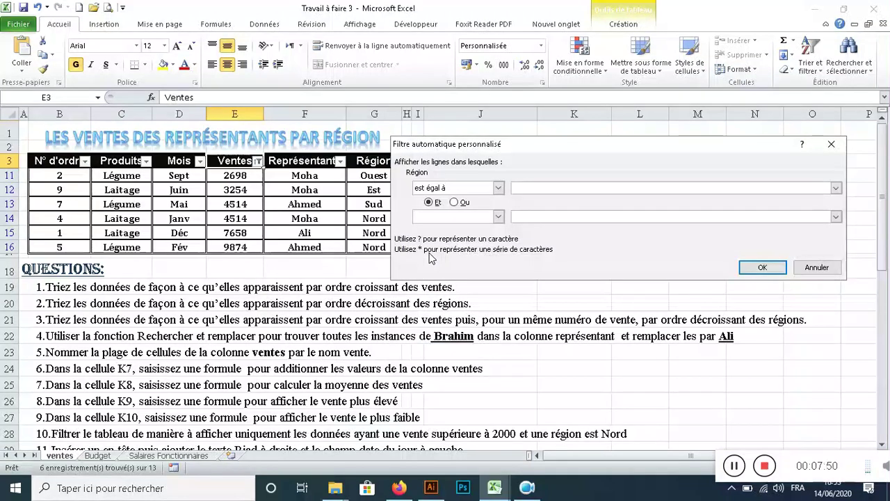
text(NORD)
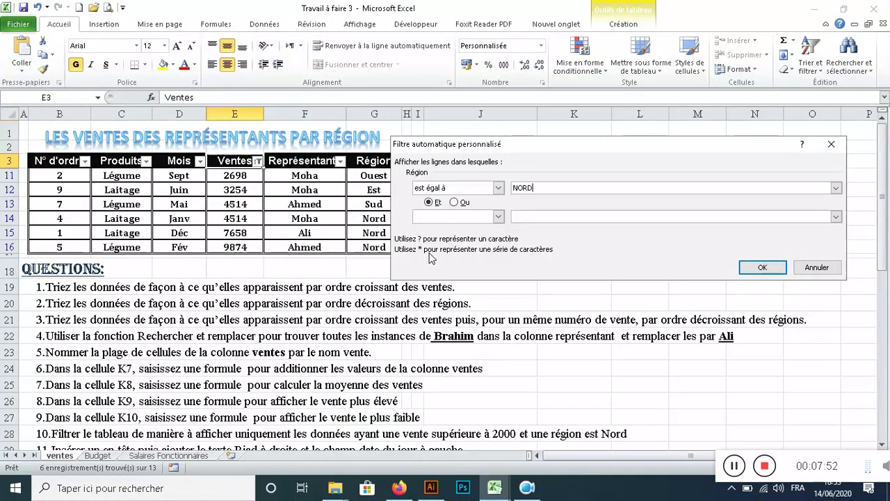
click(762, 267)
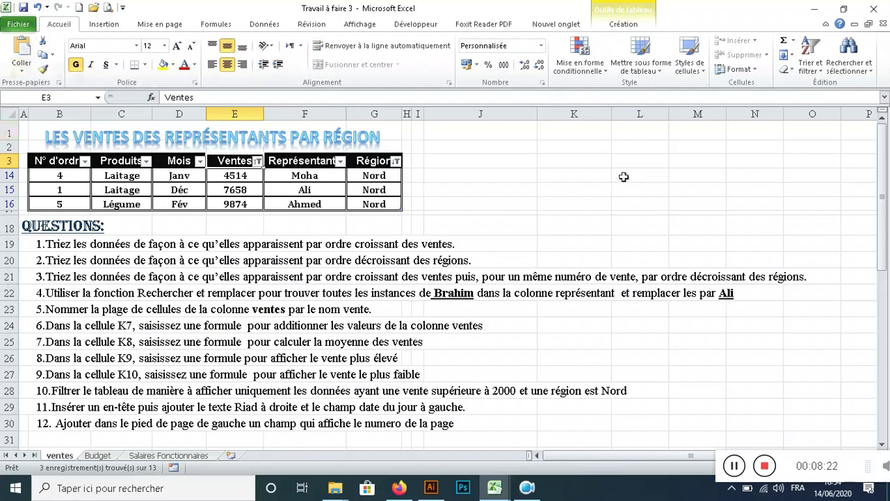
click(829, 457)
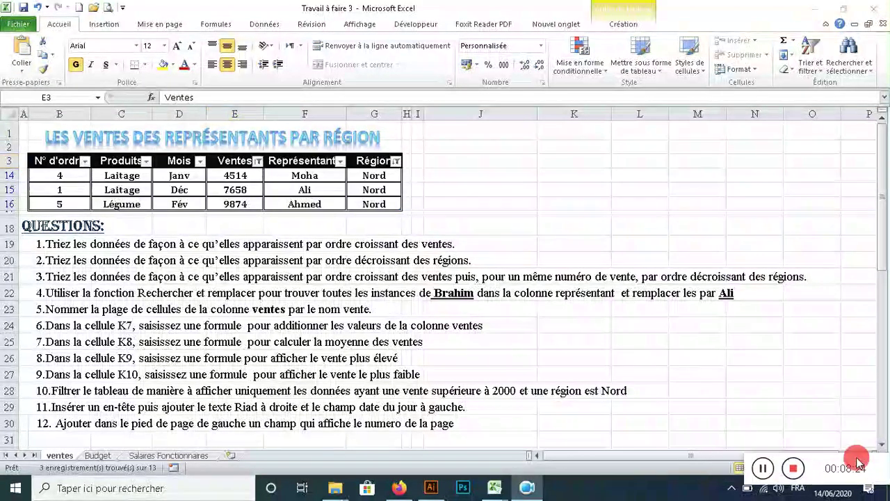
Bring the spreadsheet back into focus and switch to the Insertion ribbon
drag(830, 457, 887, 400)
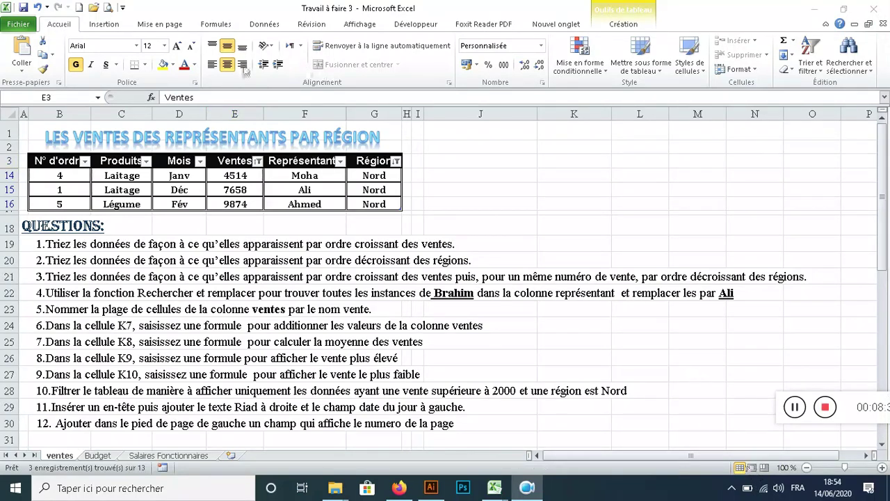
click(101, 26)
click(103, 24)
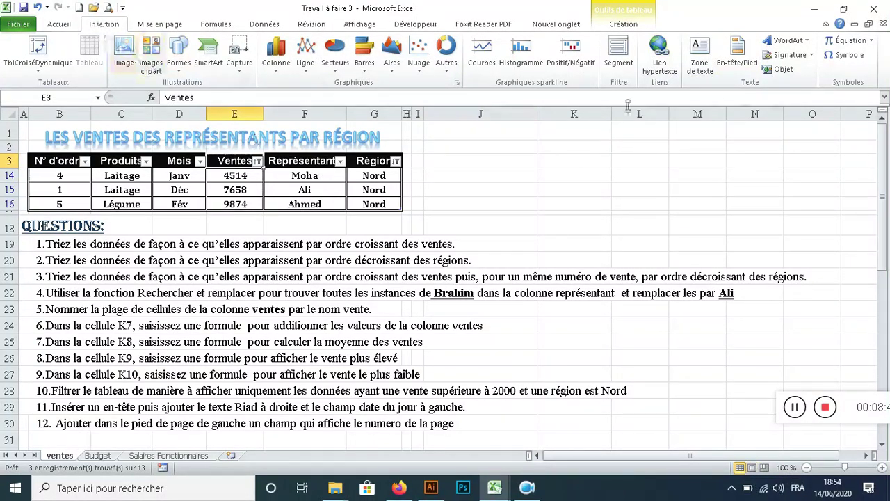
In Page Layout, put the current date in the left header and 'Riad' in the right header
click(737, 63)
click(759, 471)
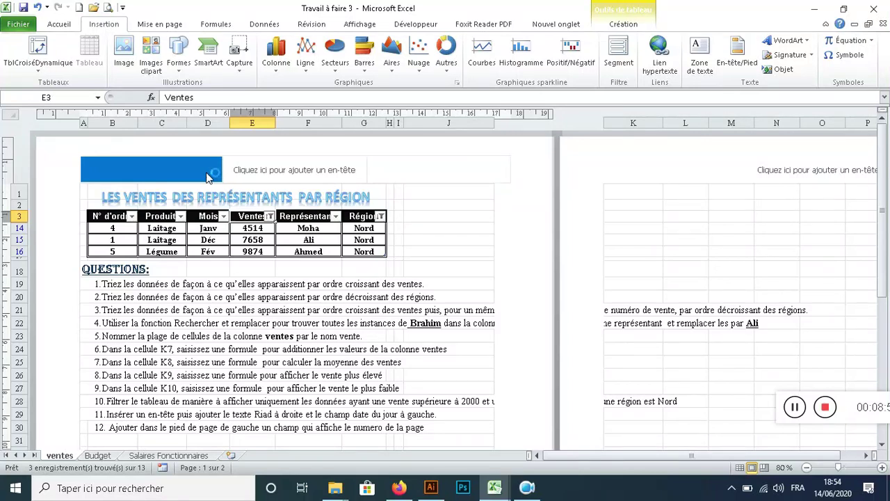
click(200, 177)
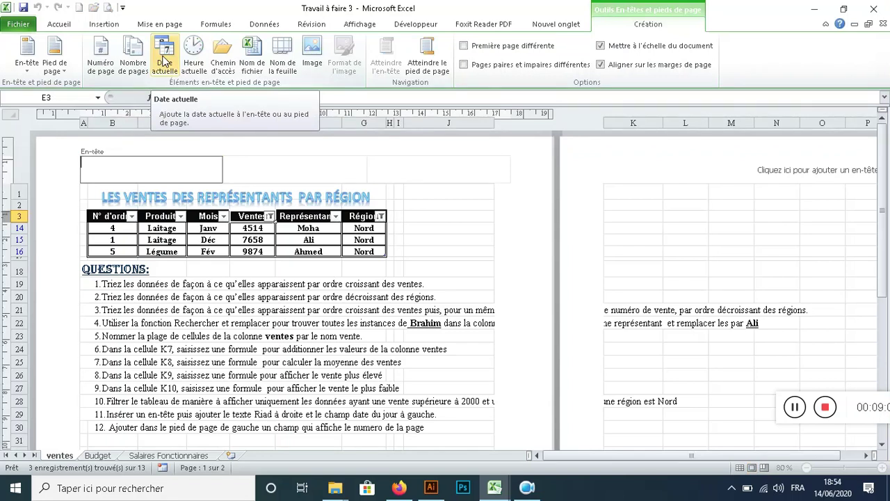
click(165, 61)
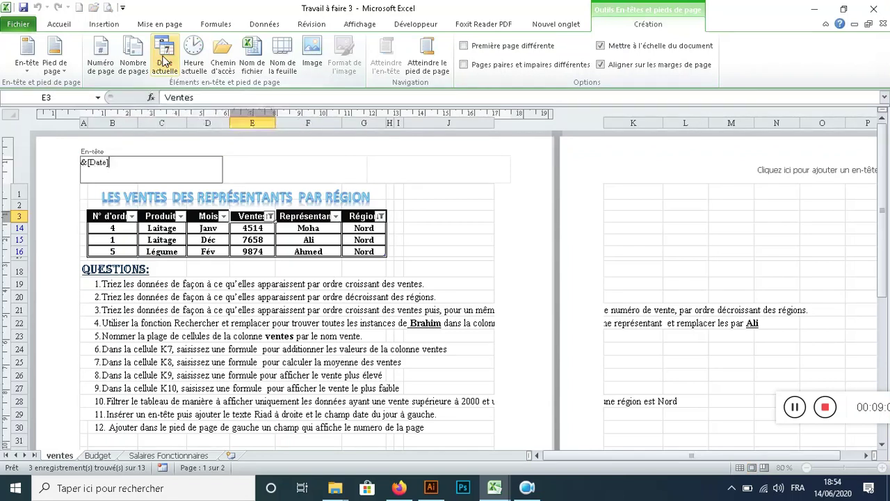
click(386, 165)
text(Riad)
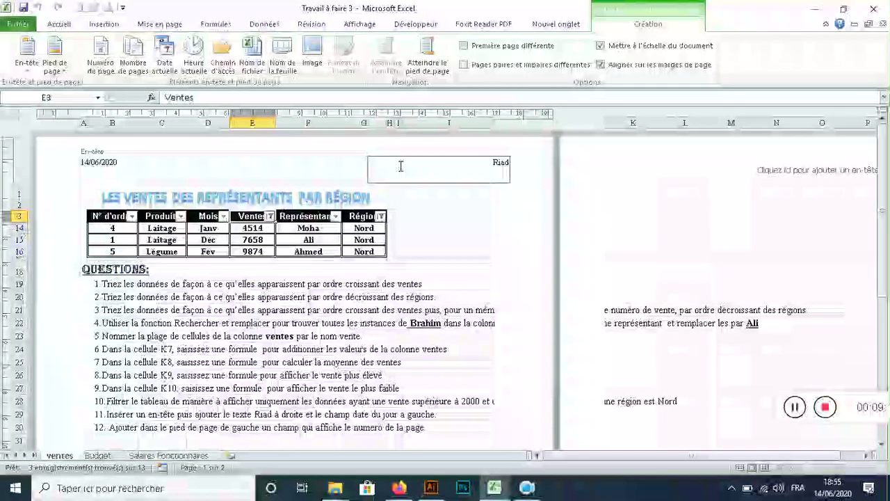
click(390, 310)
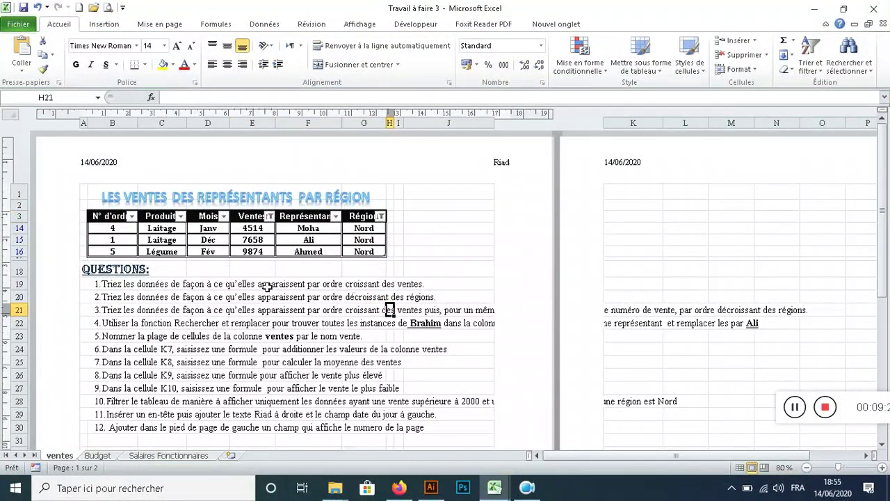
Leave Page Layout for Normal view and scroll down through the worksheet
click(258, 322)
click(278, 323)
click(273, 311)
click(273, 336)
click(281, 348)
click(278, 334)
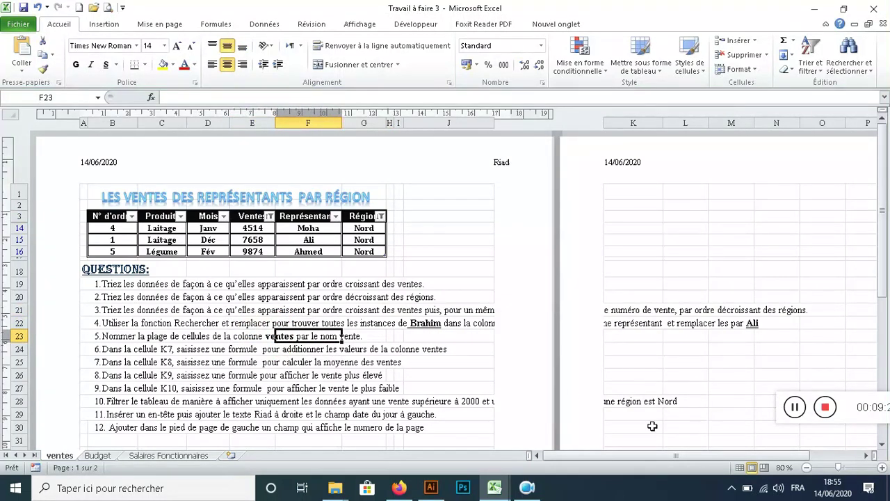
click(740, 468)
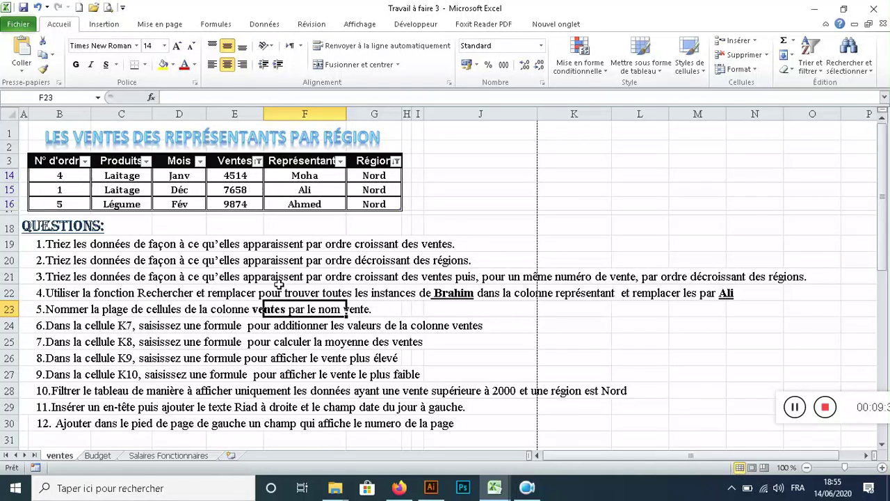
scroll(285, 292, down, 1)
scroll(306, 334, down, 1)
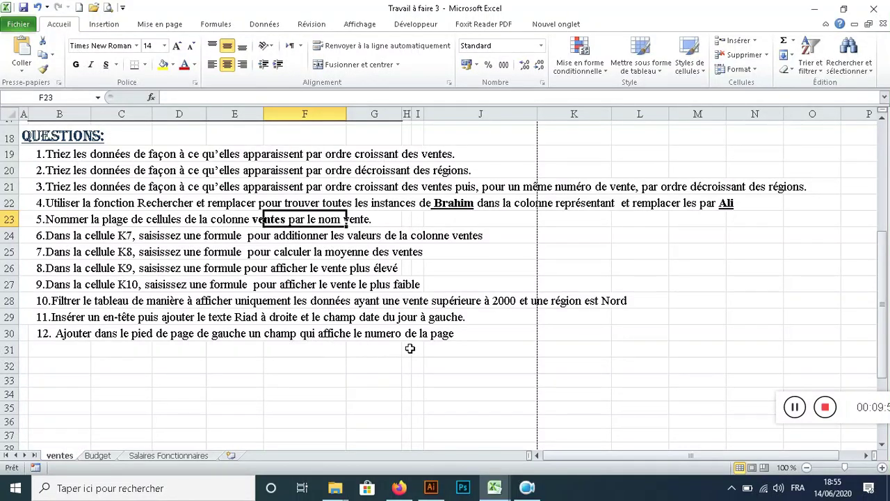
click(105, 24)
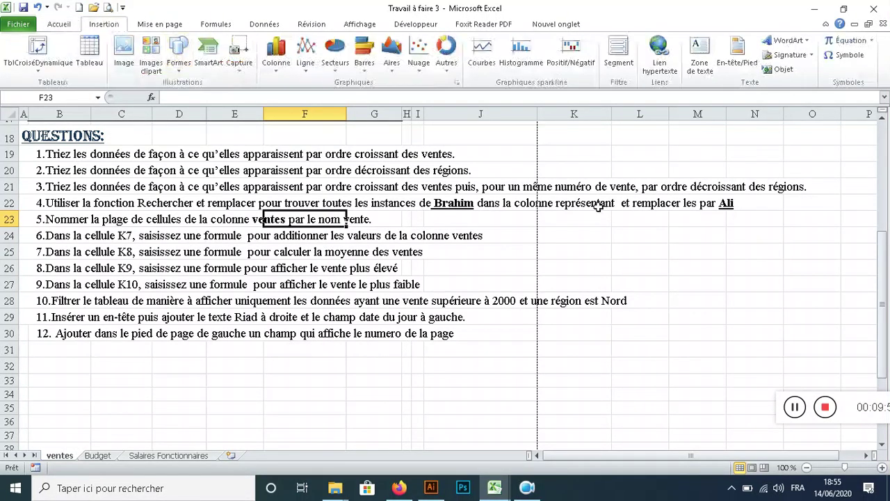
Switch to Page Layout view and scroll down to the page's left footer
click(753, 469)
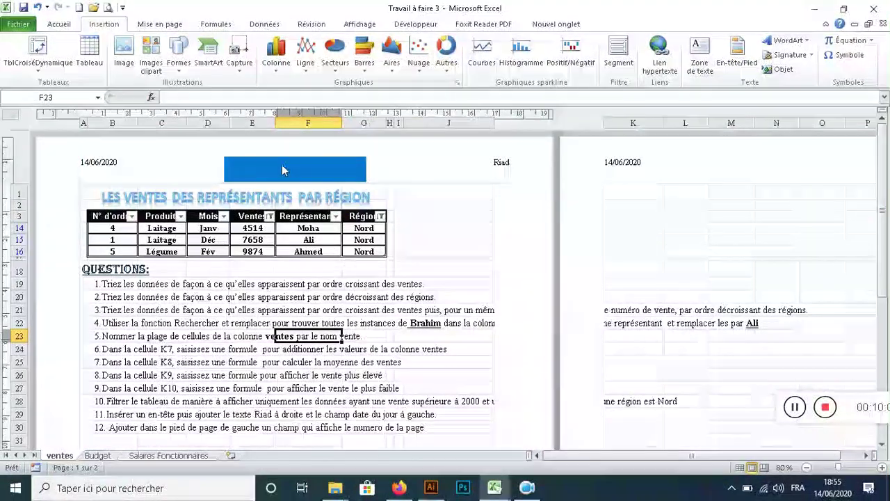
scroll(371, 253, down, 7)
scroll(389, 254, down, 6)
scroll(315, 313, down, 5)
click(183, 281)
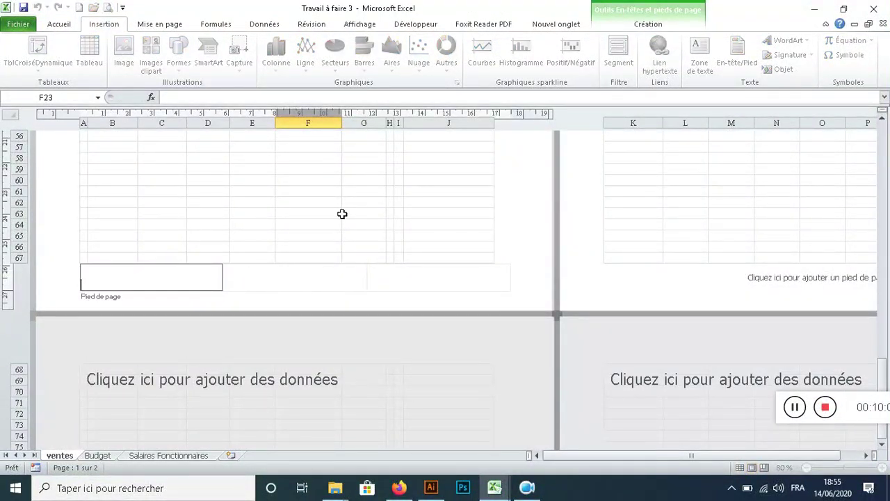
click(368, 235)
scroll(368, 234, up, 3)
scroll(368, 235, up, 6)
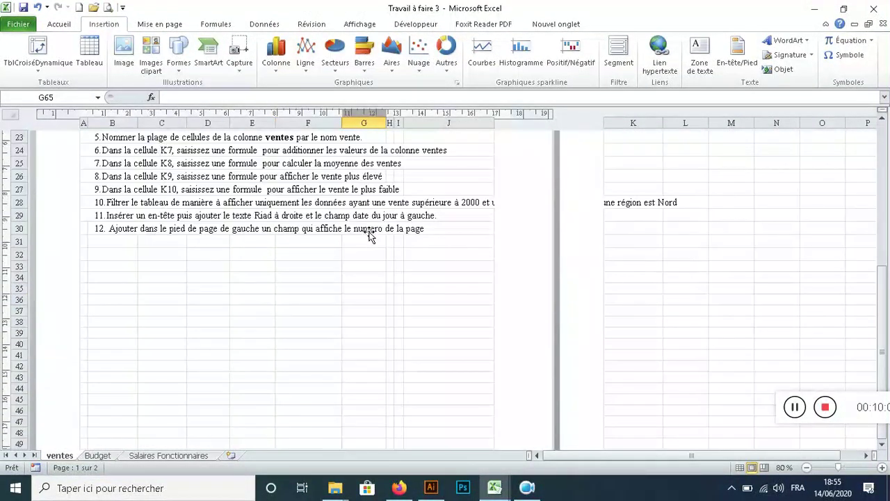
scroll(340, 271, down, 1)
scroll(340, 270, down, 9)
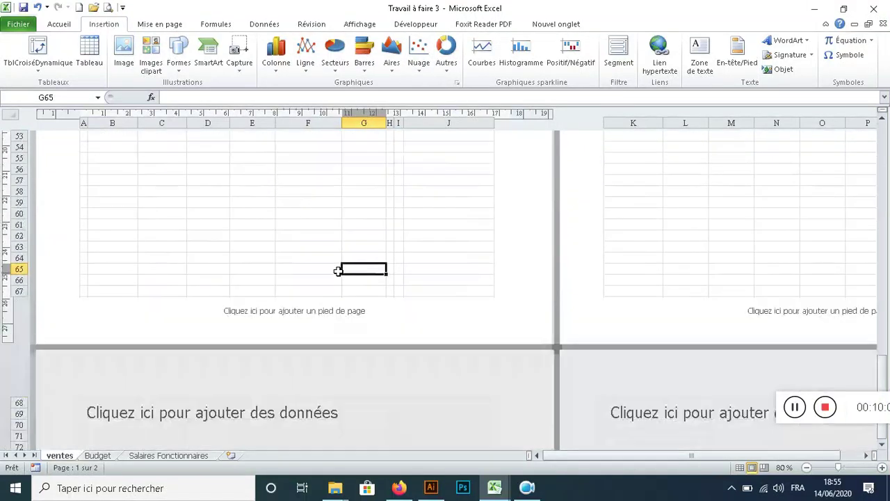
Insert a page-number field in the left footer, then return to Normal view
click(199, 312)
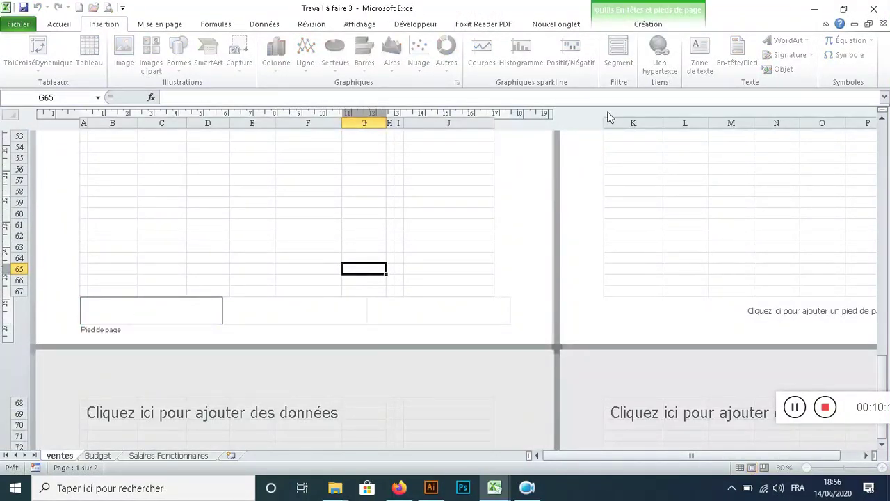
click(649, 26)
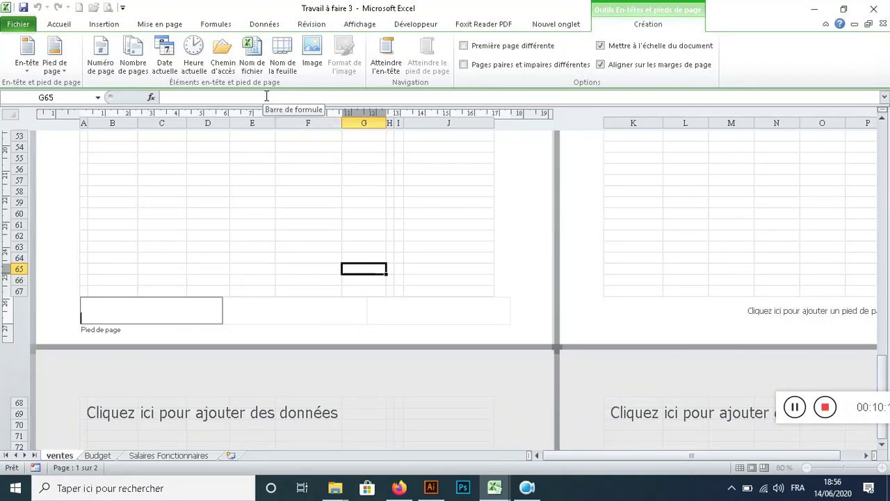
click(98, 48)
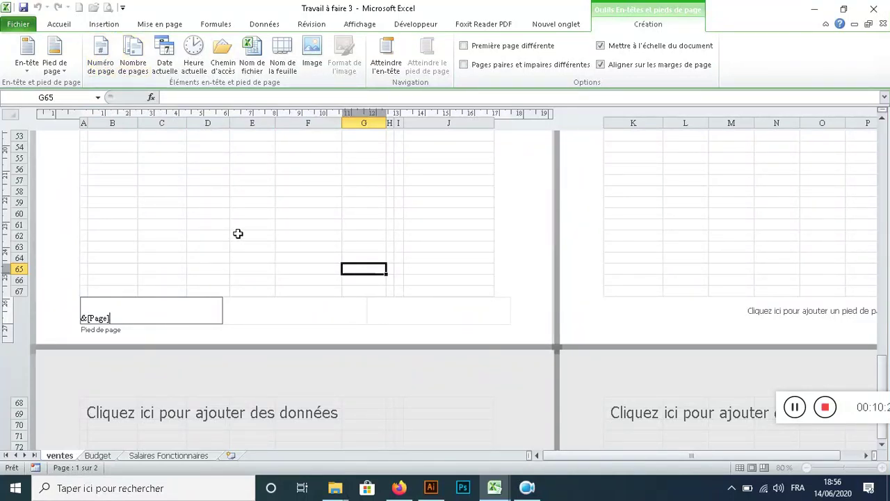
click(243, 201)
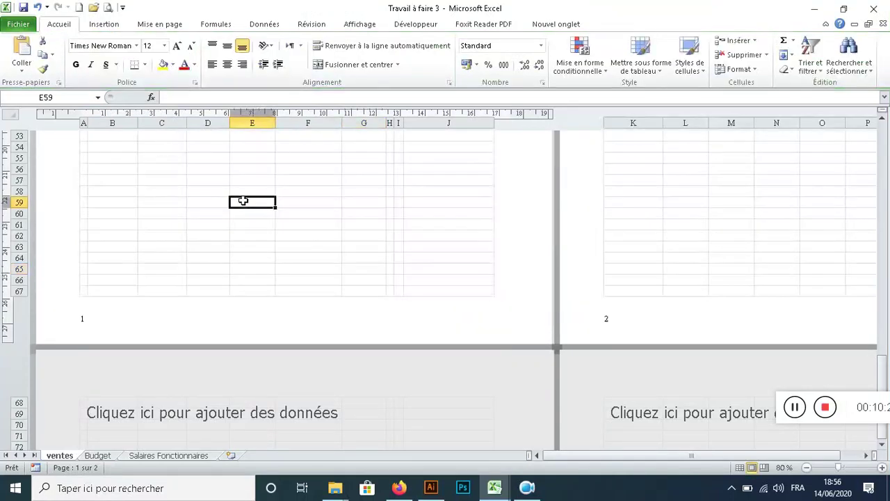
click(740, 468)
Scroll through the ventes sheet, then open the File backstage for 'Travail à faire 3'
scroll(337, 256, up, 12)
scroll(338, 252, down, 9)
scroll(338, 253, down, 7)
scroll(338, 252, up, 10)
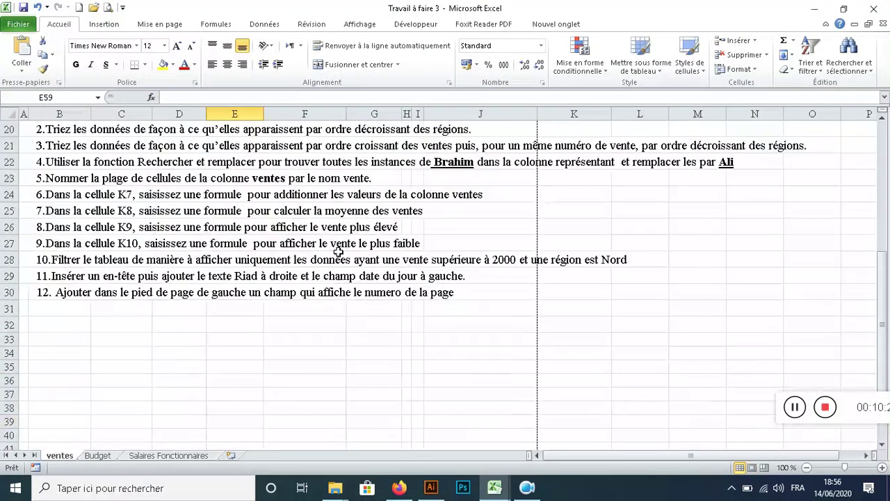
scroll(338, 252, up, 3)
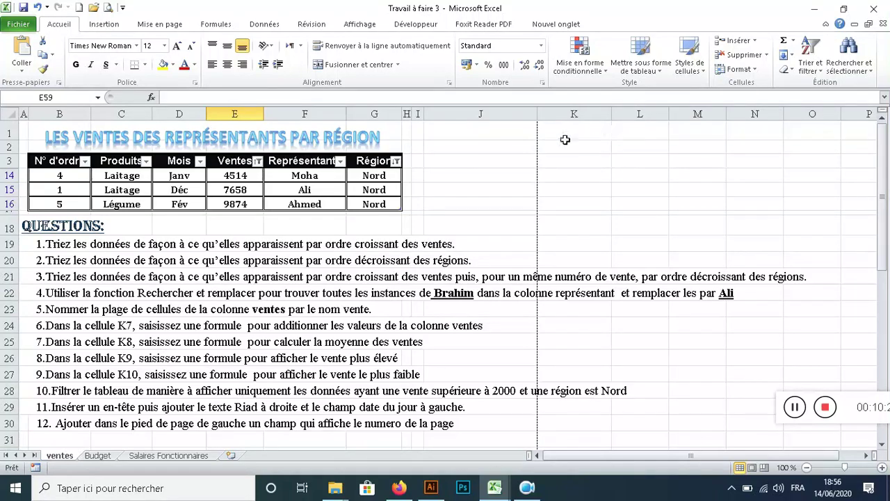
scroll(553, 247, down, 7)
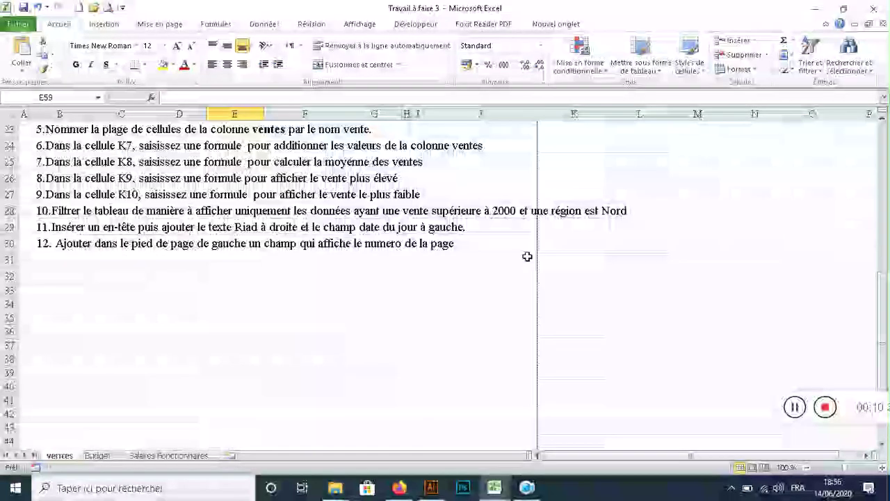
scroll(538, 290, down, 9)
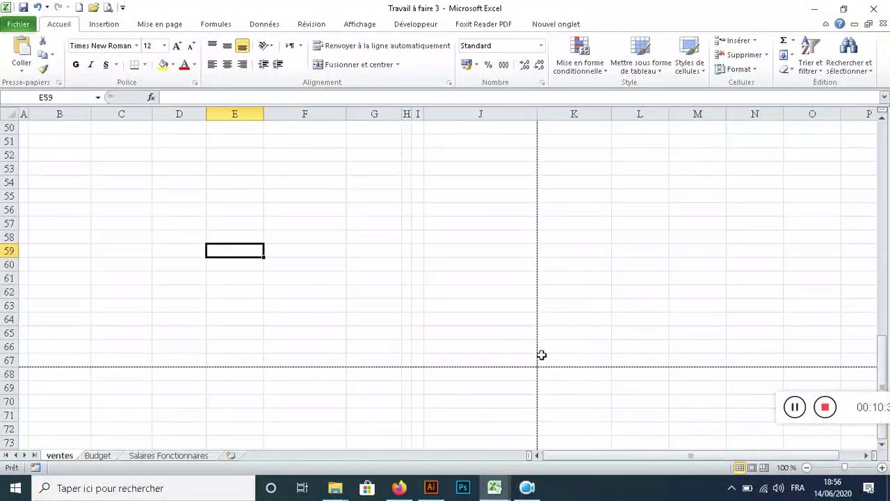
scroll(543, 229, up, 10)
scroll(541, 230, up, 6)
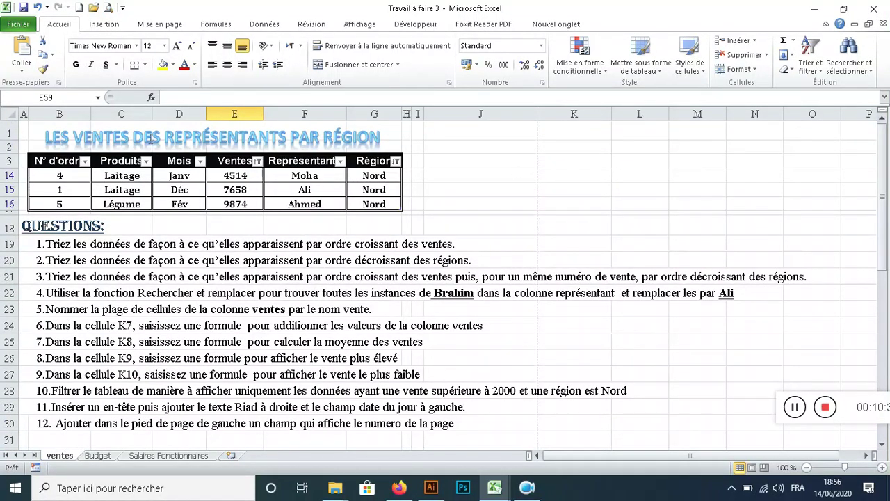
click(18, 25)
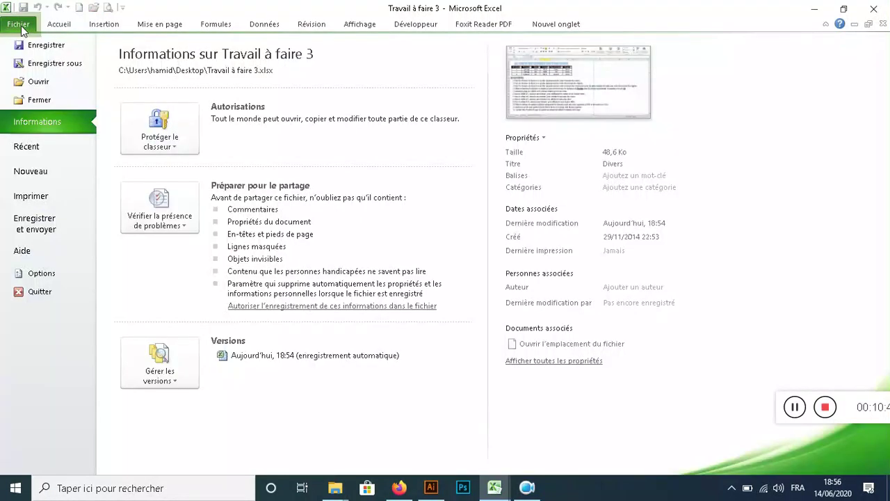
In Excel Options > Advanced, turn off 'Afficher les sauts de page' for the ventes sheet
click(41, 274)
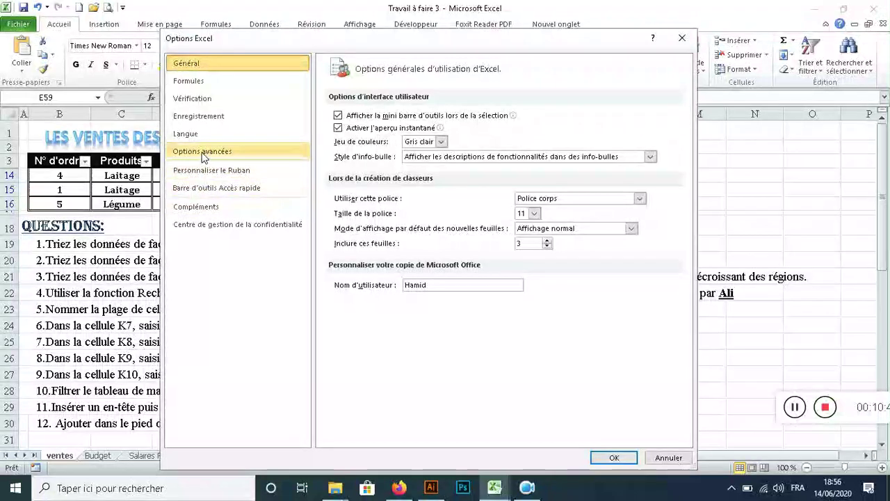
click(204, 158)
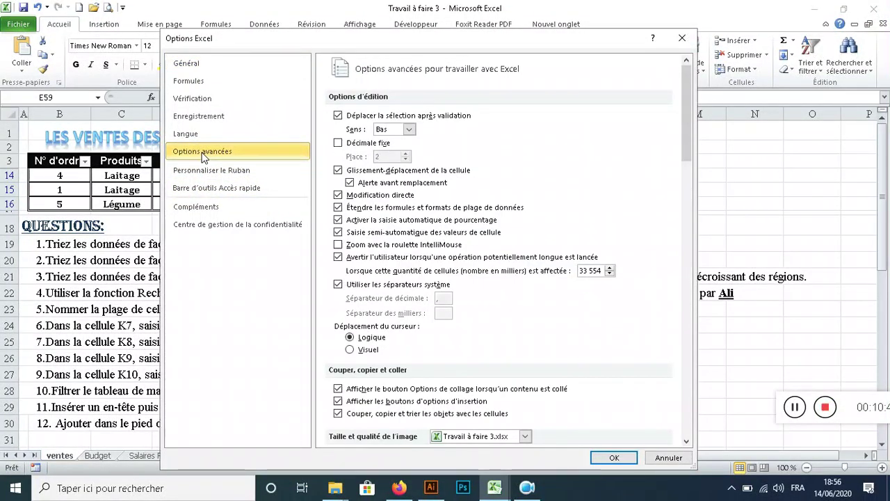
scroll(590, 363, down, 3)
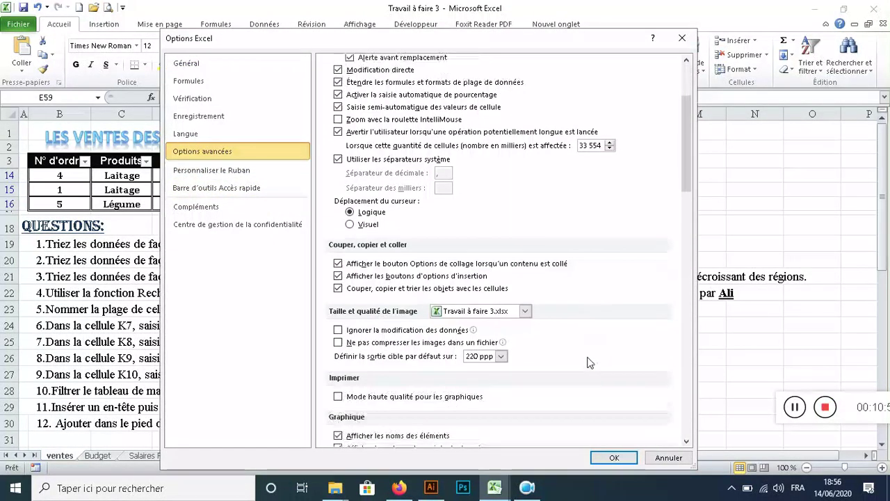
scroll(588, 355, down, 1)
scroll(588, 356, down, 1)
scroll(588, 356, down, 1)
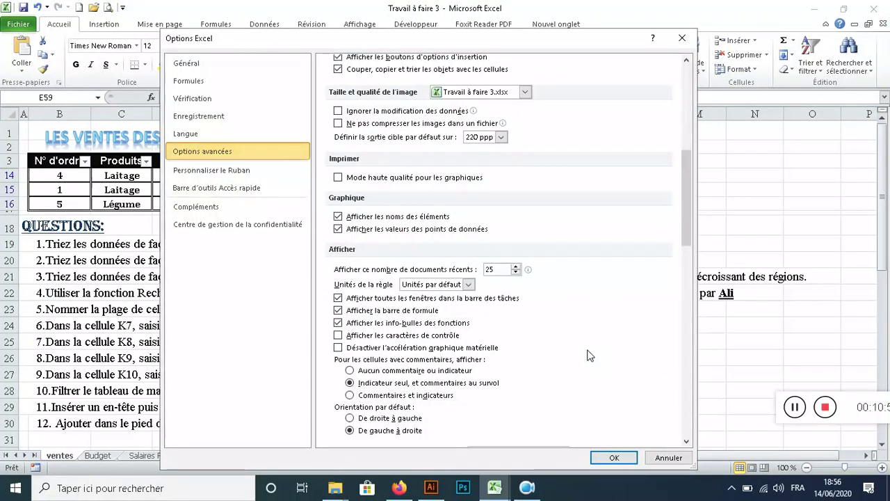
scroll(588, 355, down, 2)
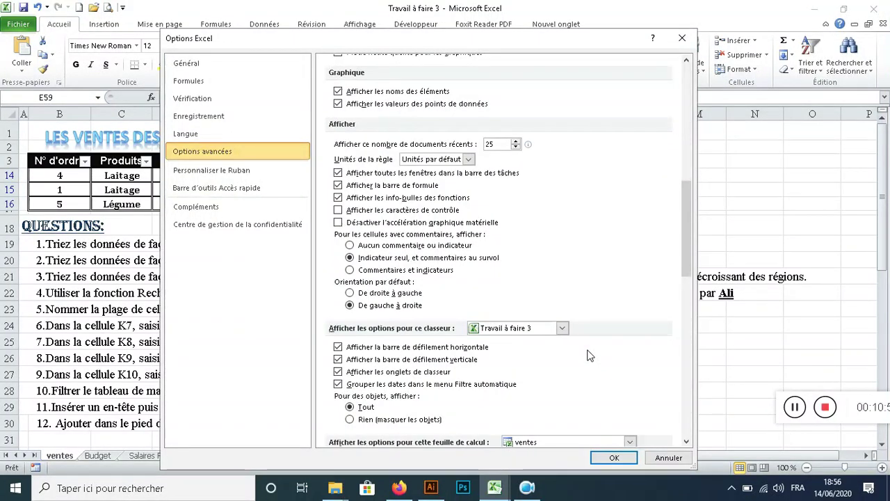
scroll(588, 356, down, 2)
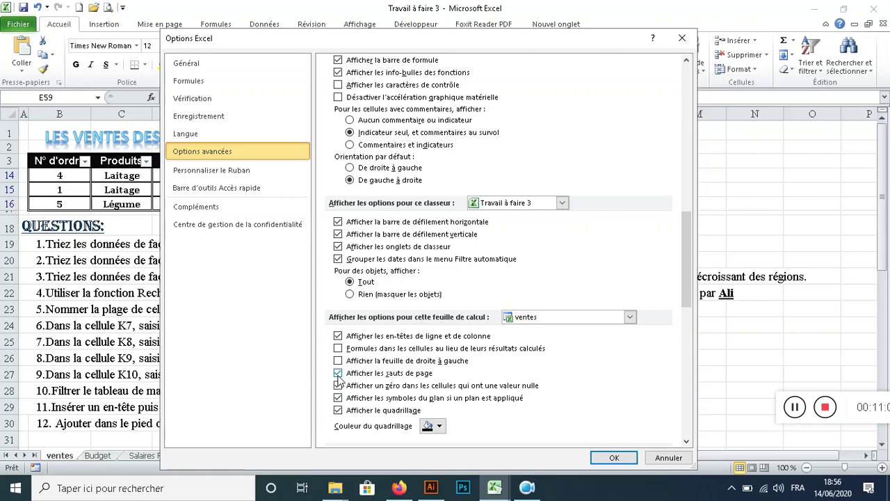
click(612, 458)
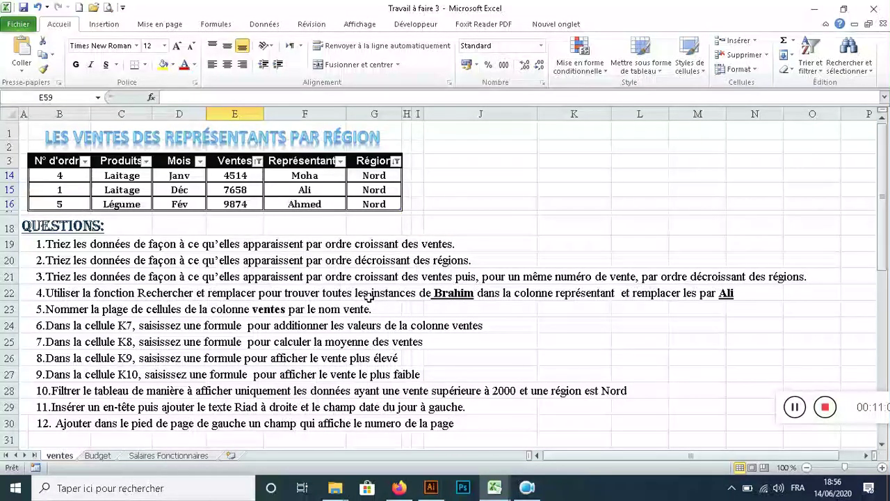
Open the Budget sheet and review rows D8:G8, D11:G11 and D14:G14, ending on H8
click(98, 458)
scroll(376, 372, down, 2)
scroll(376, 372, up, 1)
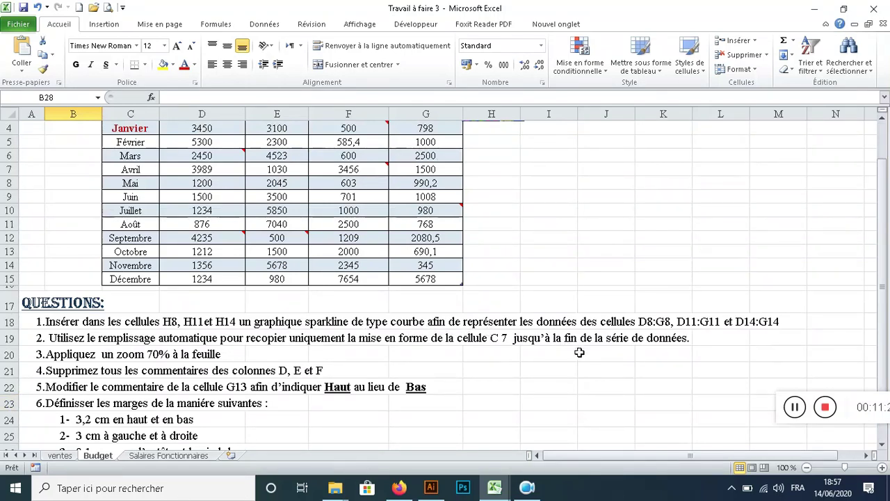
scroll(580, 353, up, 1)
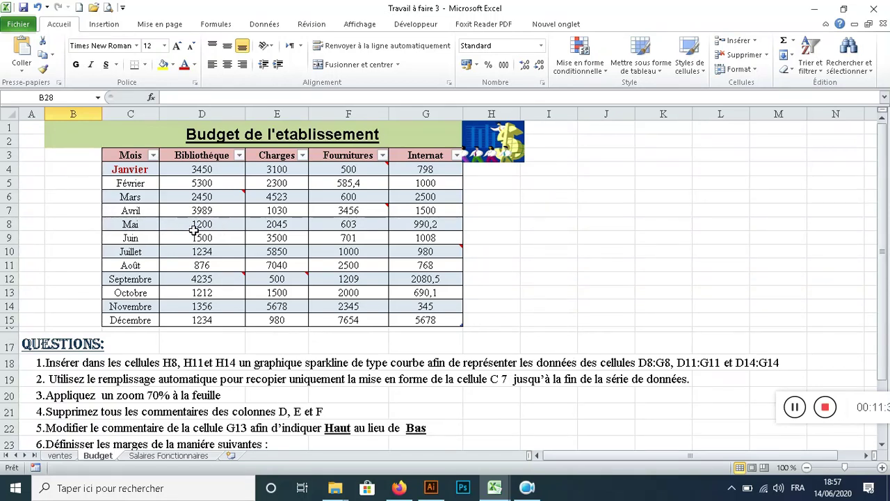
click(195, 230)
click(411, 222)
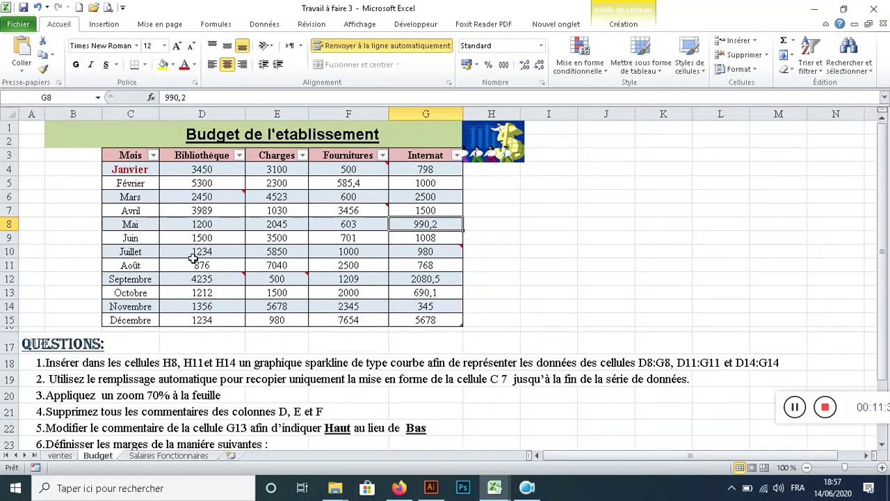
drag(189, 264, 397, 262)
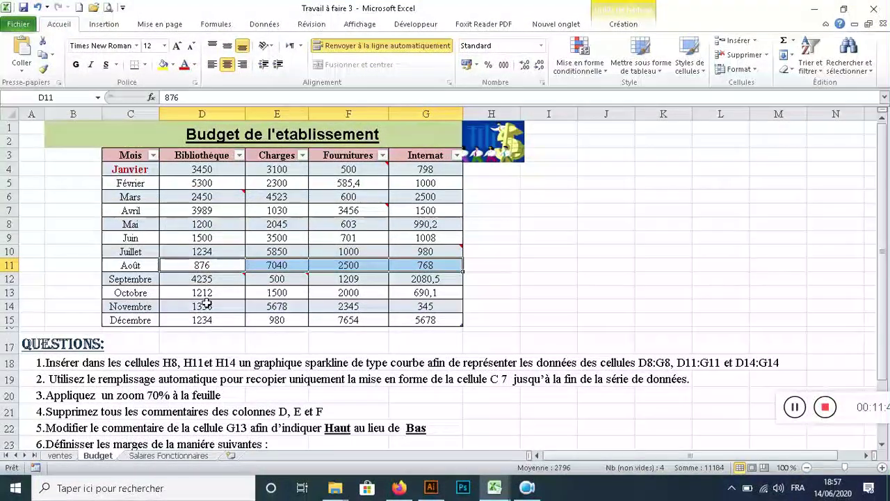
drag(206, 304, 397, 307)
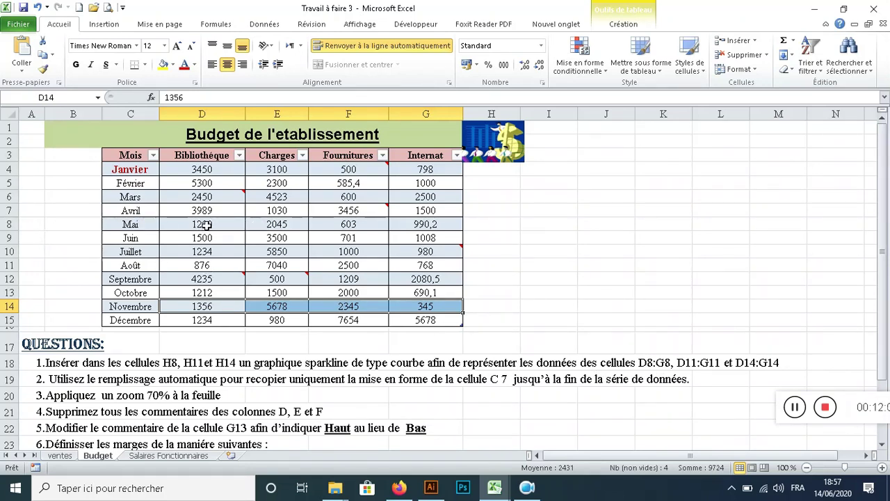
click(473, 223)
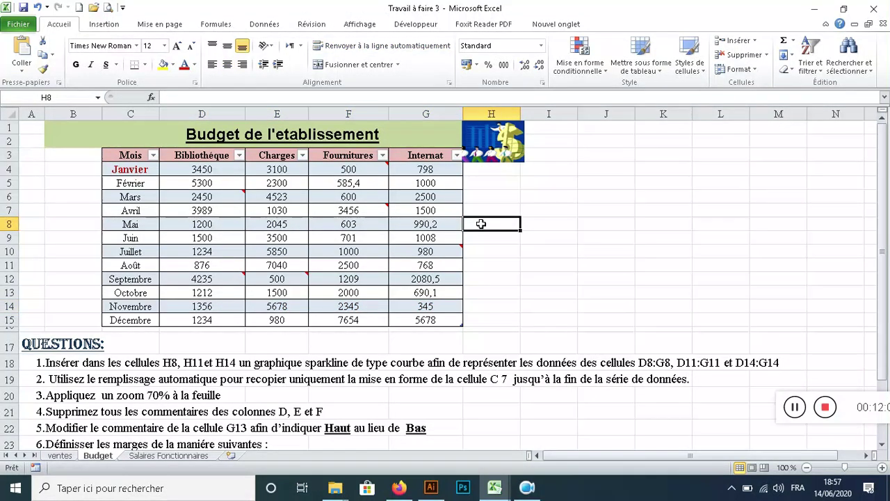
click(102, 25)
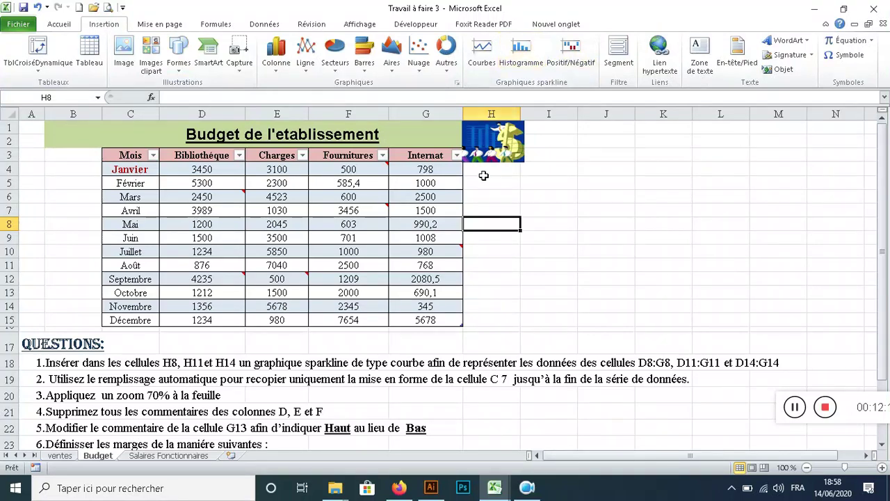
Add a line sparkline in H8 charting the May values D8:G8
click(477, 225)
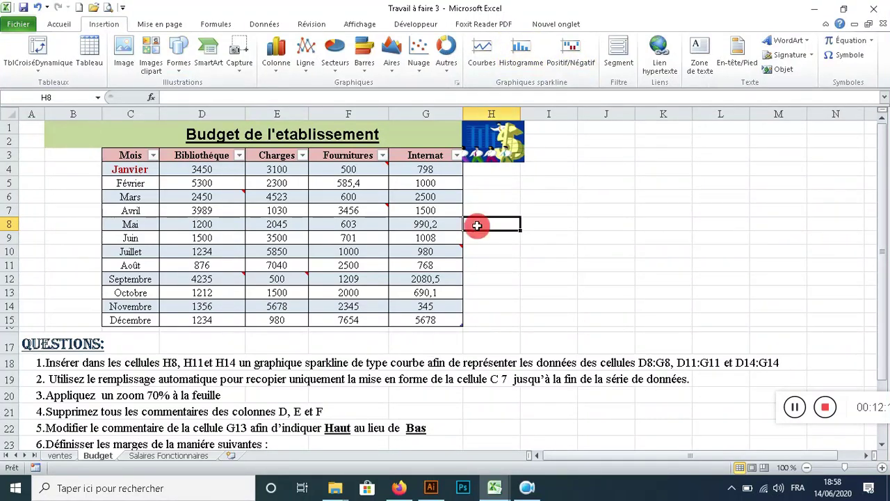
click(482, 52)
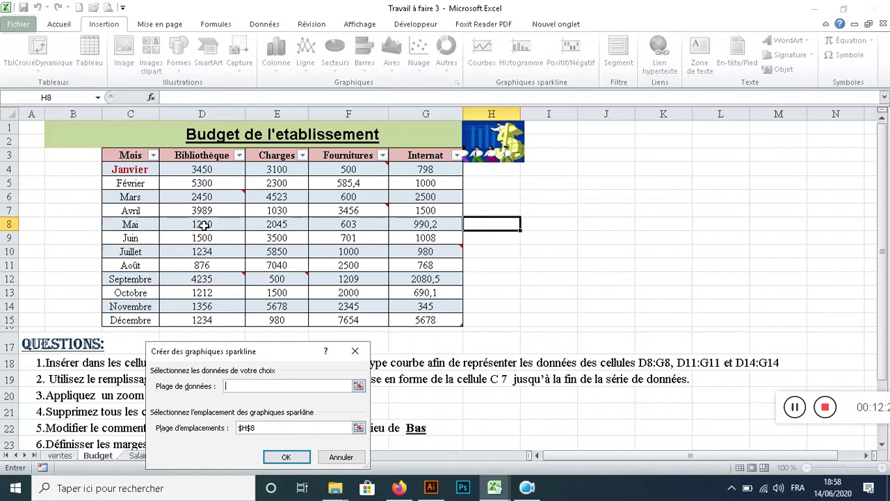
drag(206, 224, 407, 224)
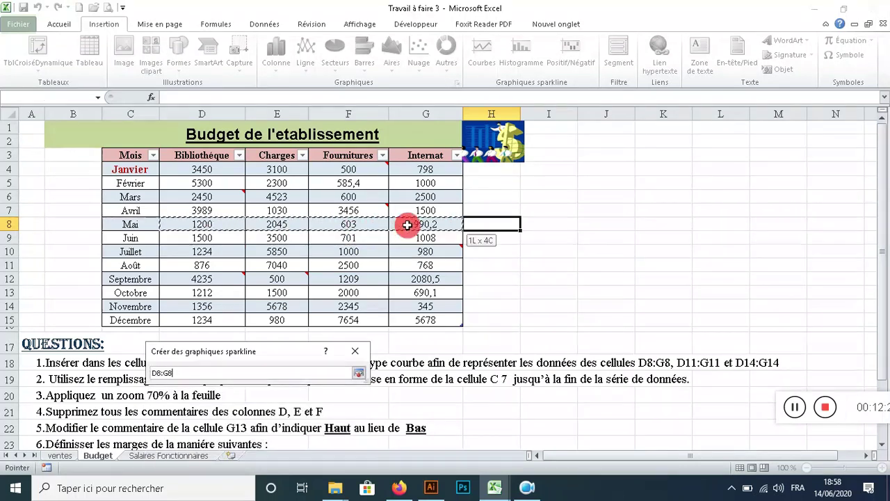
click(287, 454)
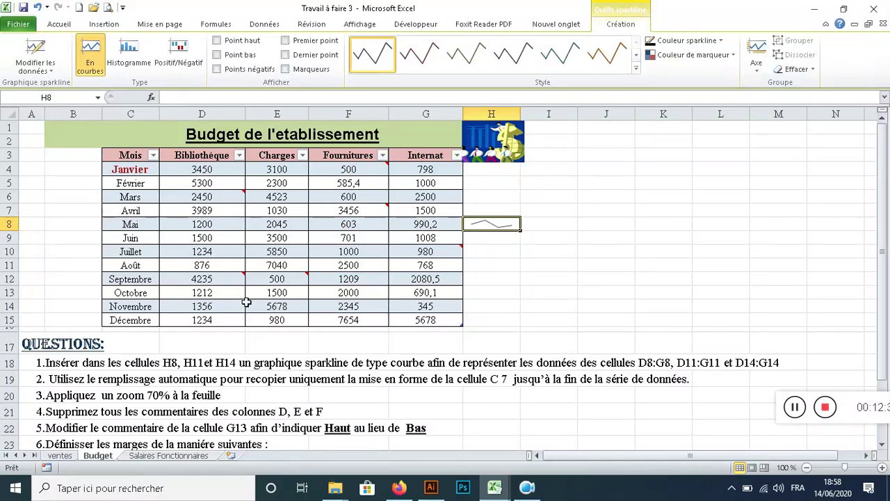
Add a line sparkline in H11 charting the August values D11:G11
mouse_move(216, 280)
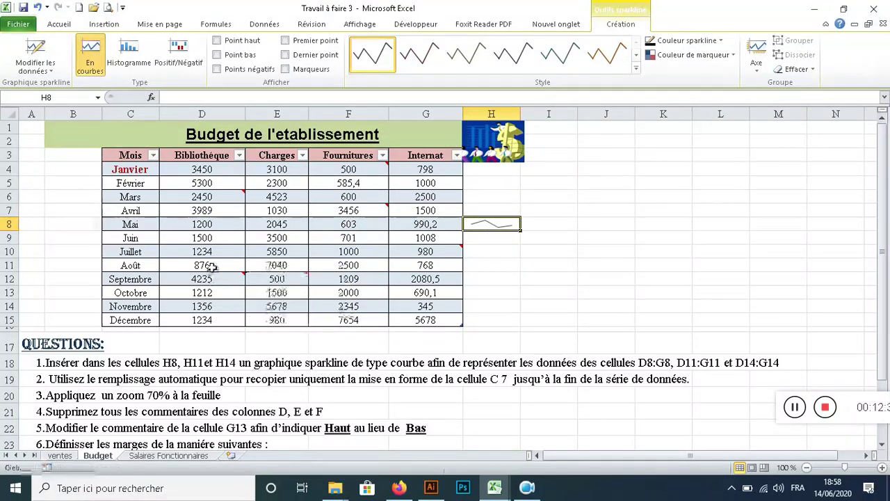
click(200, 264)
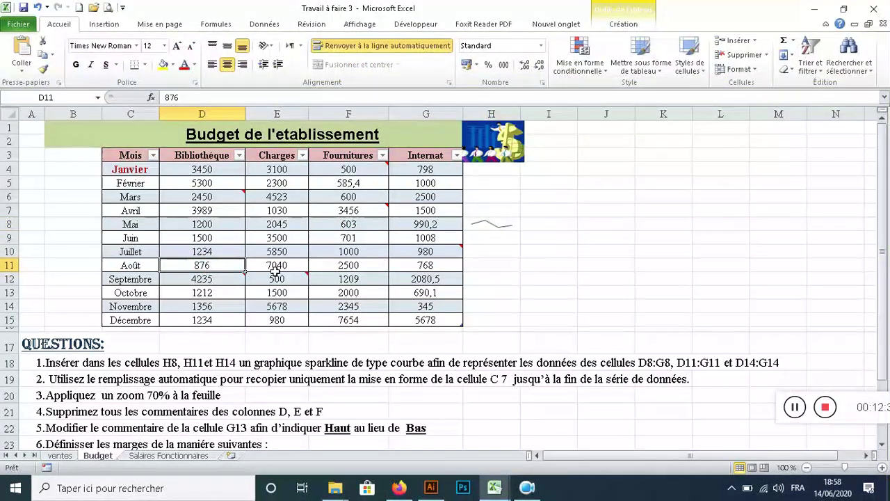
click(410, 267)
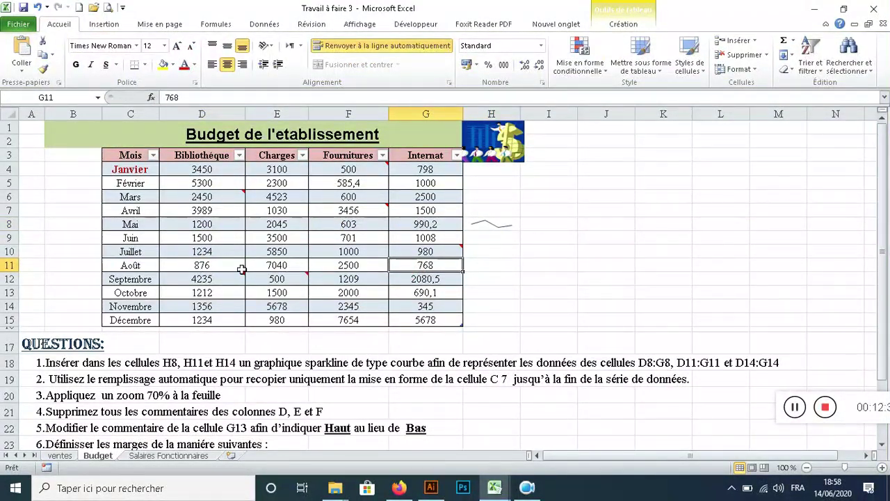
click(483, 266)
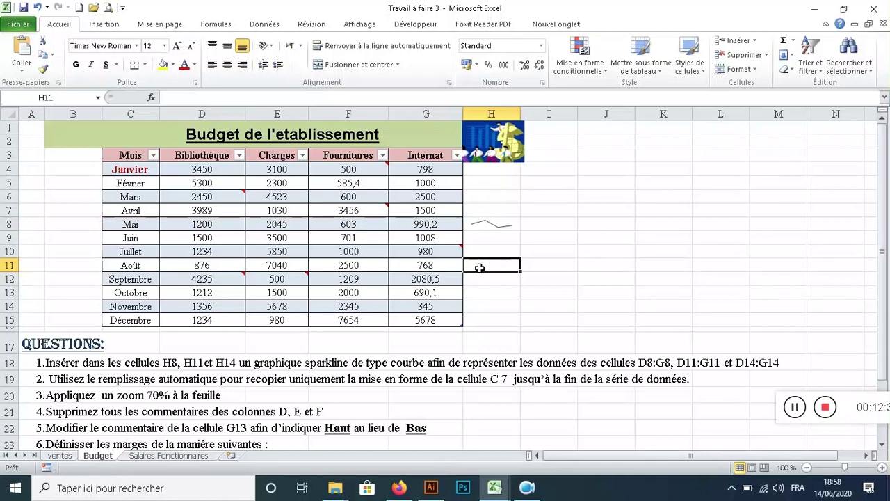
click(104, 23)
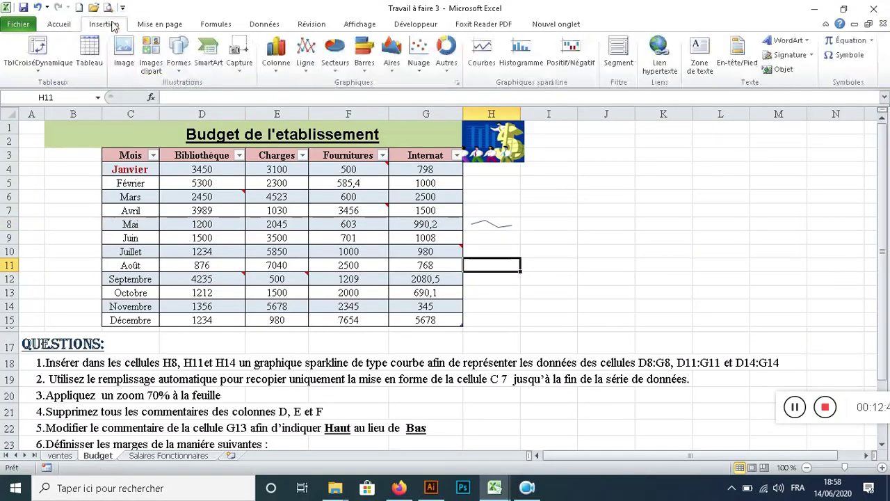
click(480, 63)
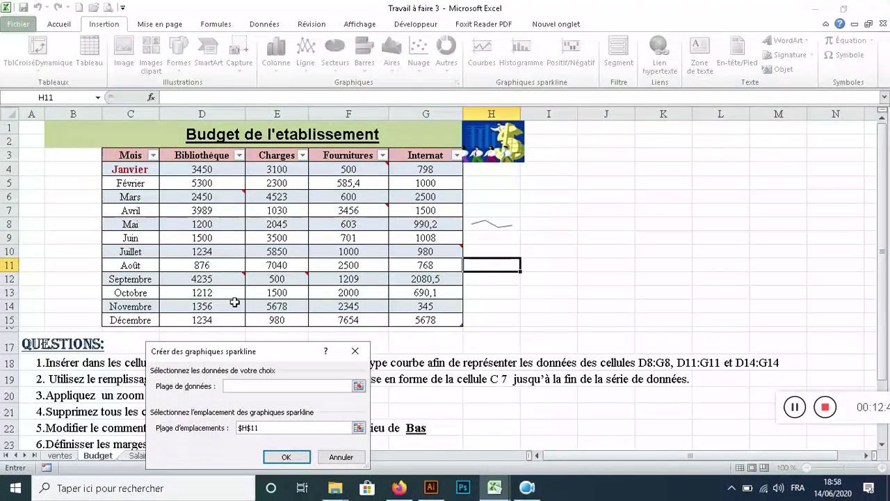
drag(209, 265, 400, 265)
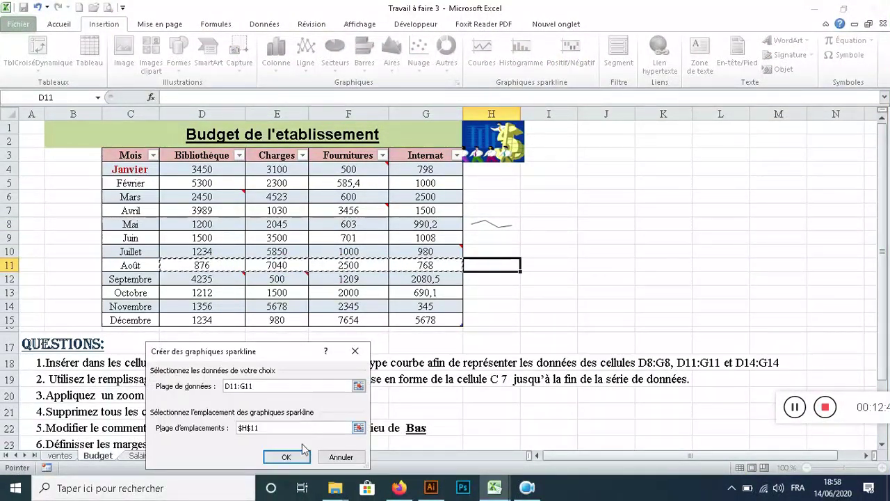
click(285, 455)
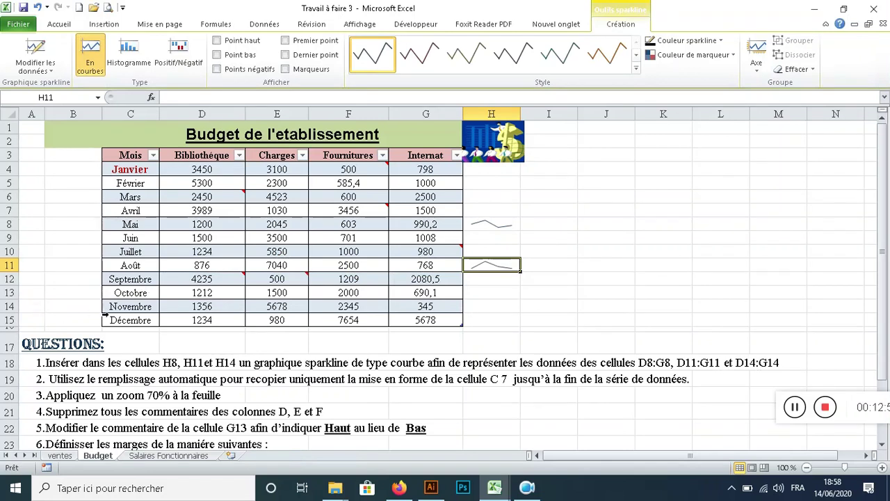
Add a line sparkline in H14 charting the November values D14:G14
click(474, 305)
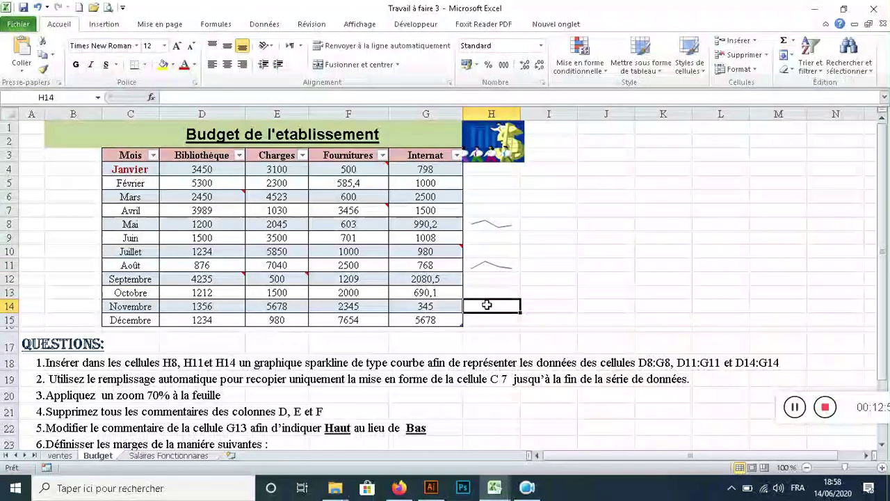
click(104, 23)
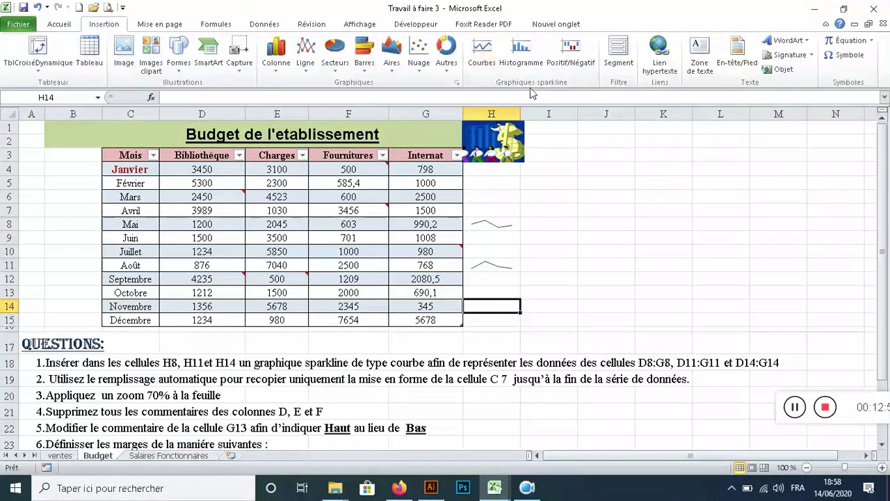
click(483, 50)
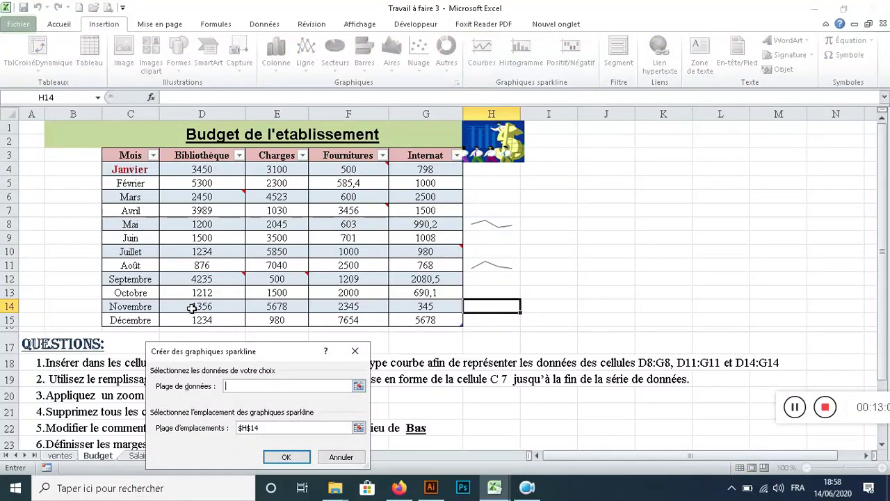
drag(192, 308, 409, 306)
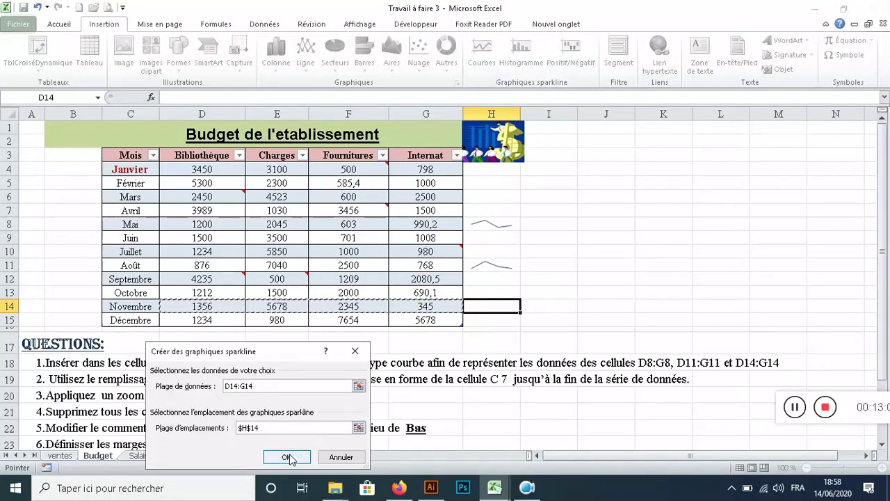
click(288, 457)
click(606, 251)
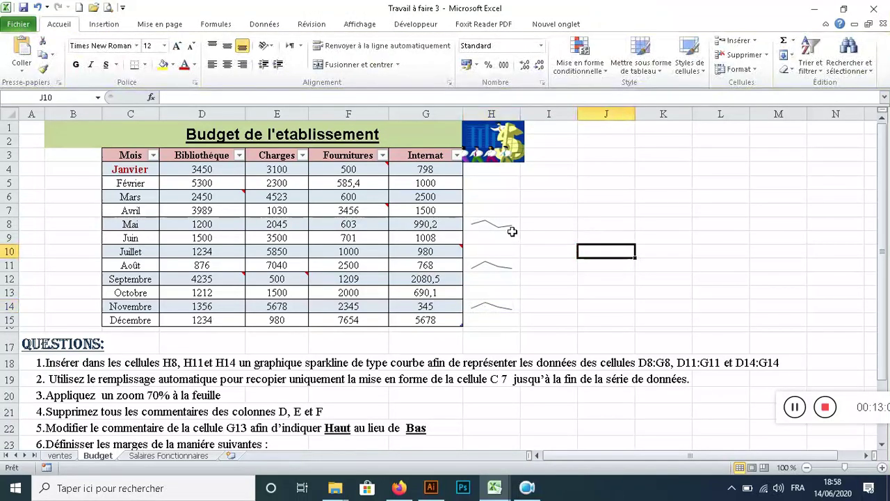
Edit question 2 in A19 so its cell reference reads C4 instead of C7
scroll(512, 232, down, 1)
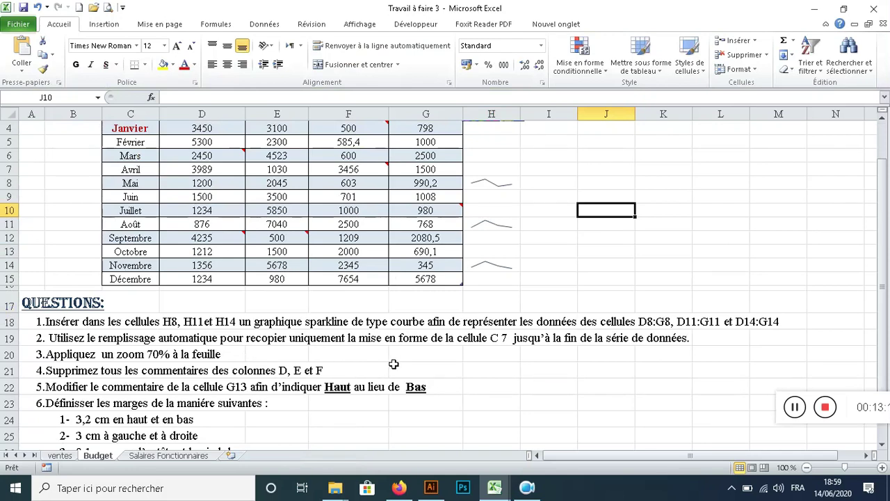
scroll(393, 364, up, 1)
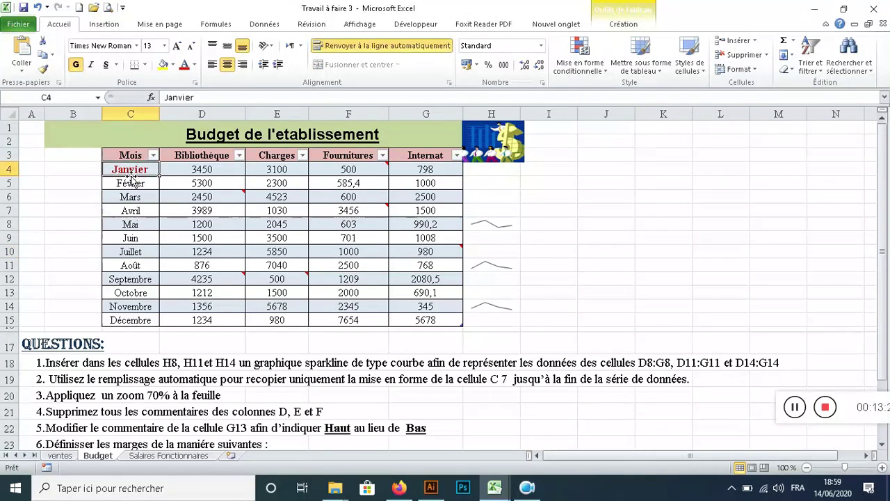
click(499, 379)
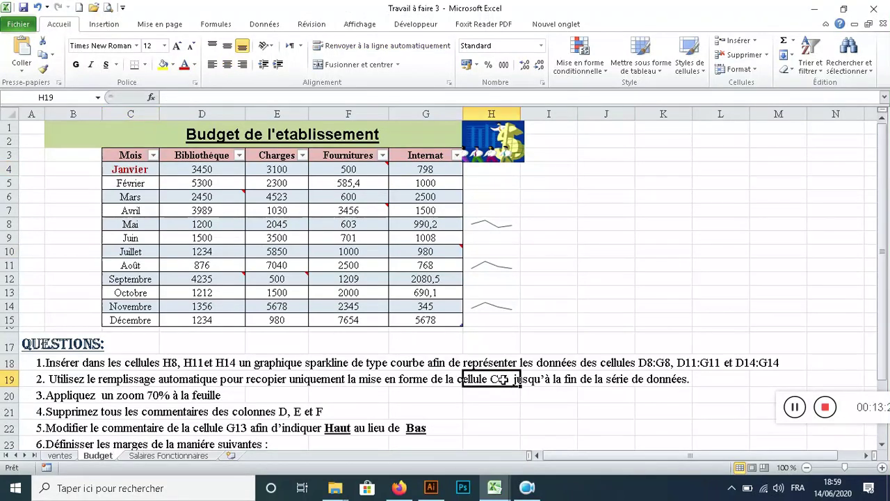
click(39, 379)
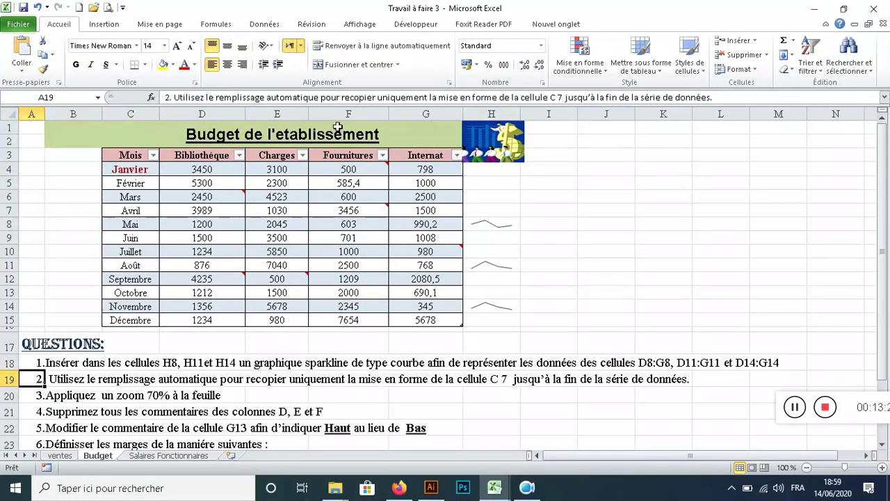
click(561, 97)
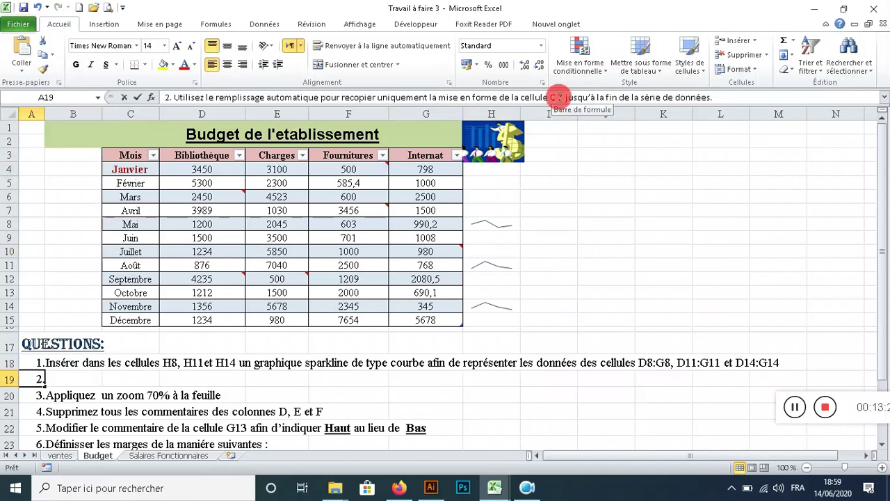
double_click(561, 98)
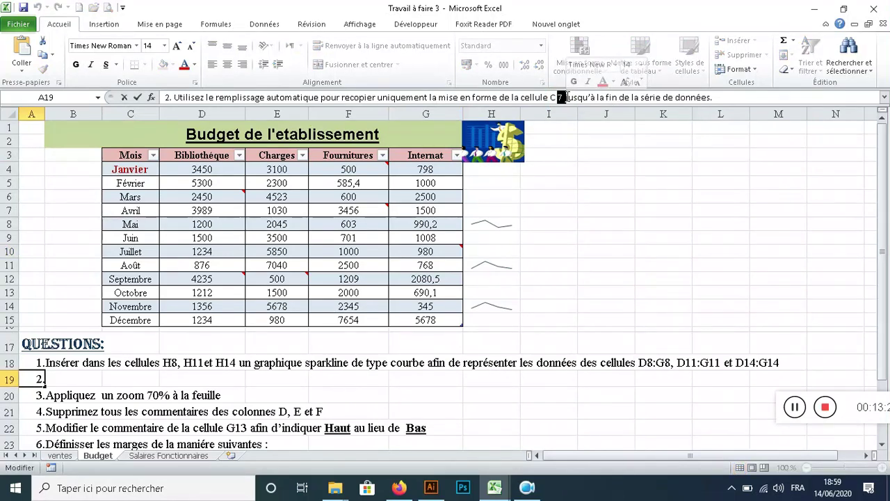
text(4)
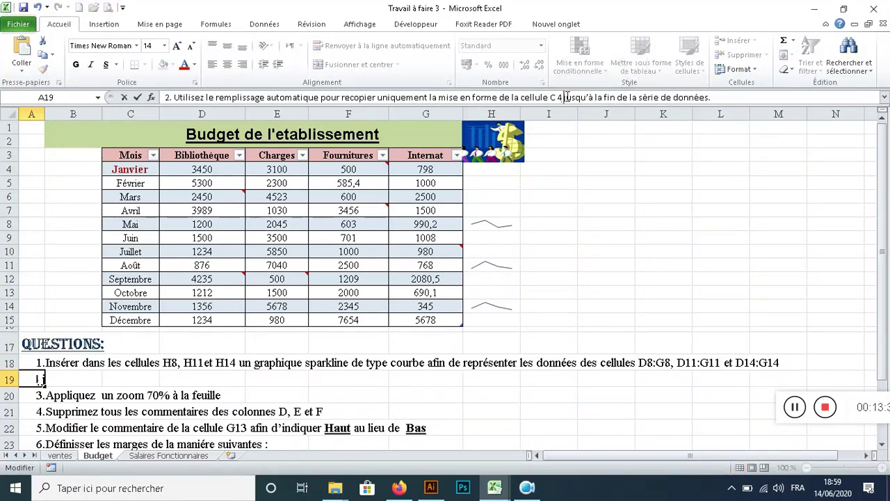
click(630, 204)
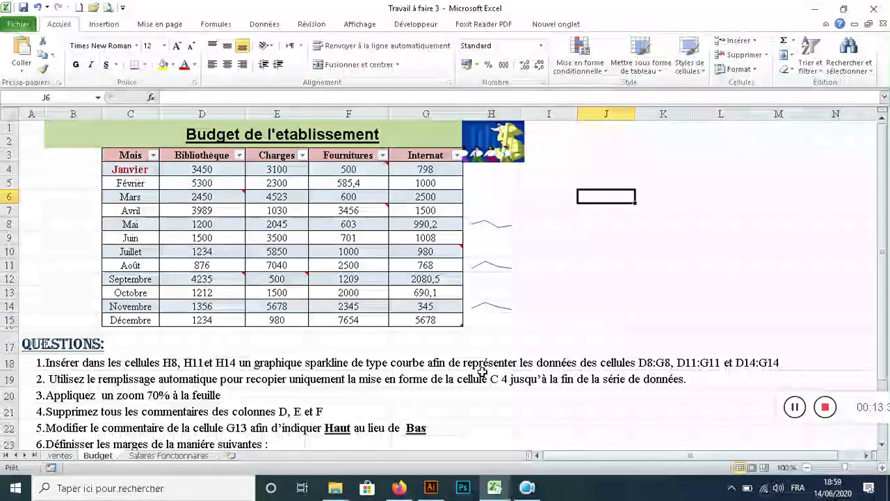
click(129, 170)
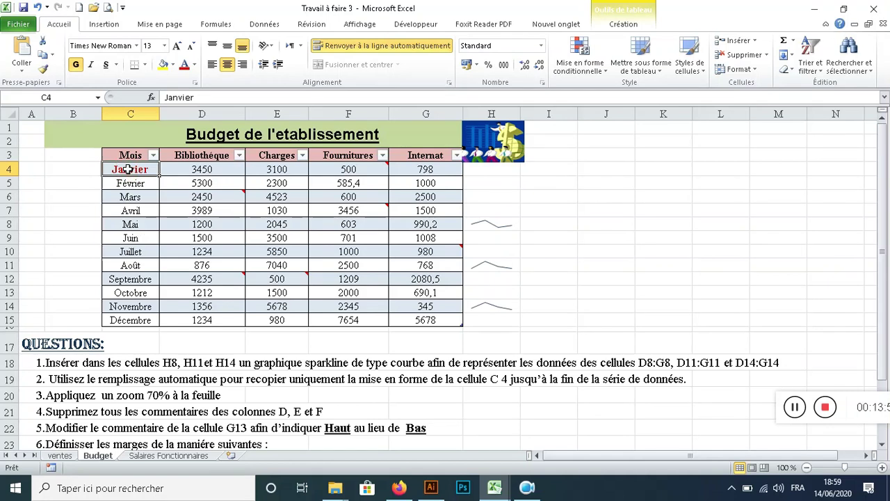
Fill C4's formatting down to C15 with 'Ne recopier que la mise en forme', then undo it
drag(160, 176, 165, 329)
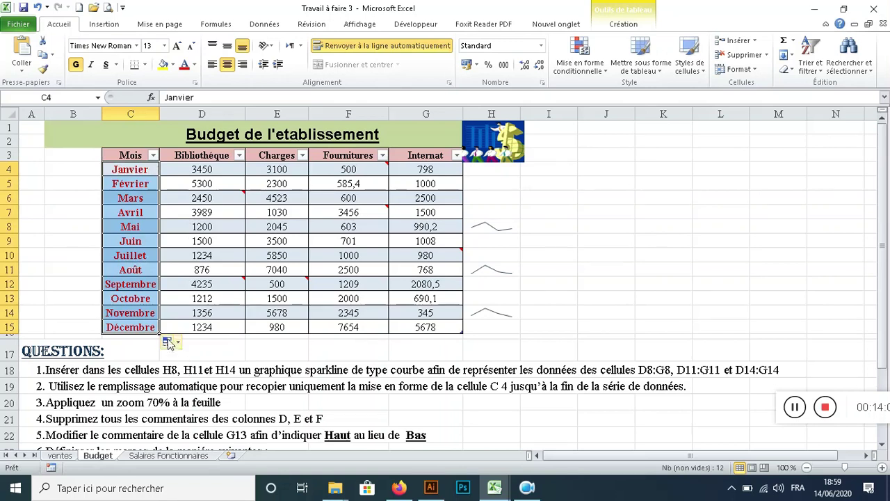
click(177, 341)
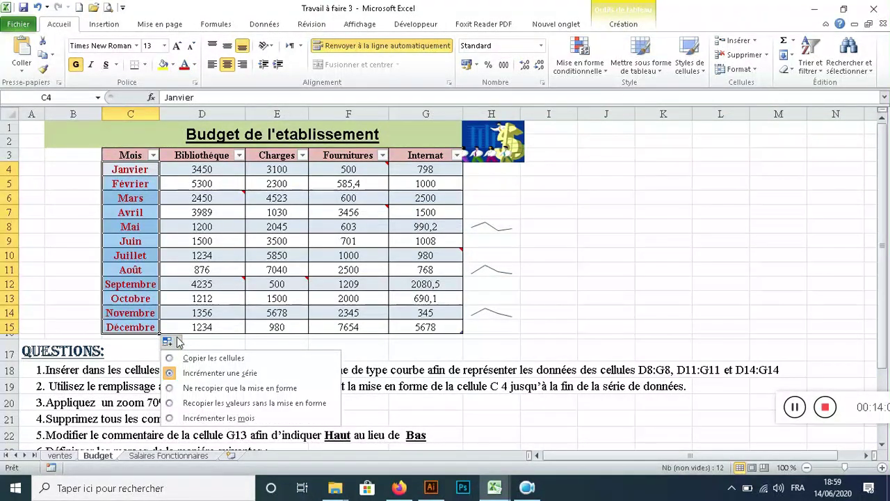
click(197, 391)
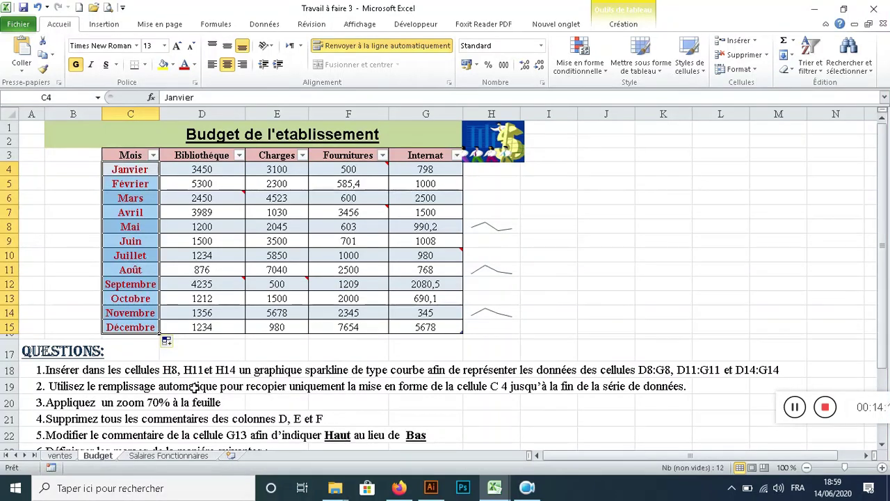
click(38, 8)
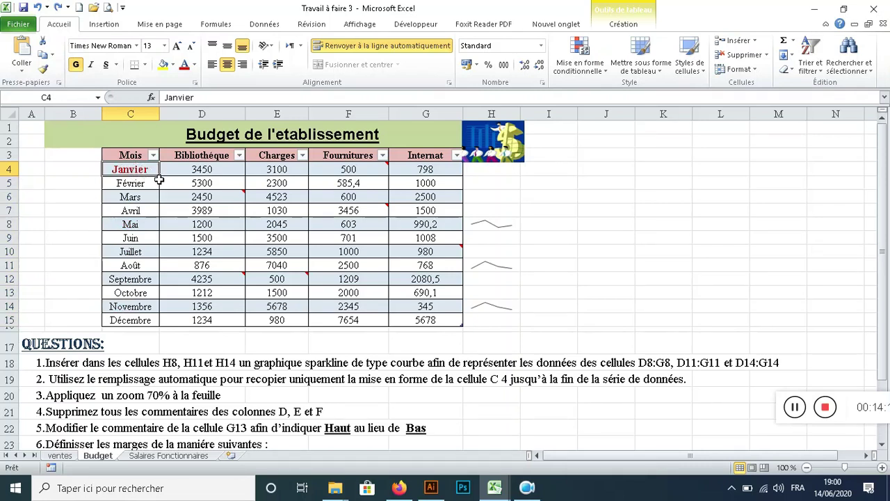
Refill C4 down to C15 copying only the formatting onto Février through Décembre
drag(160, 174, 162, 320)
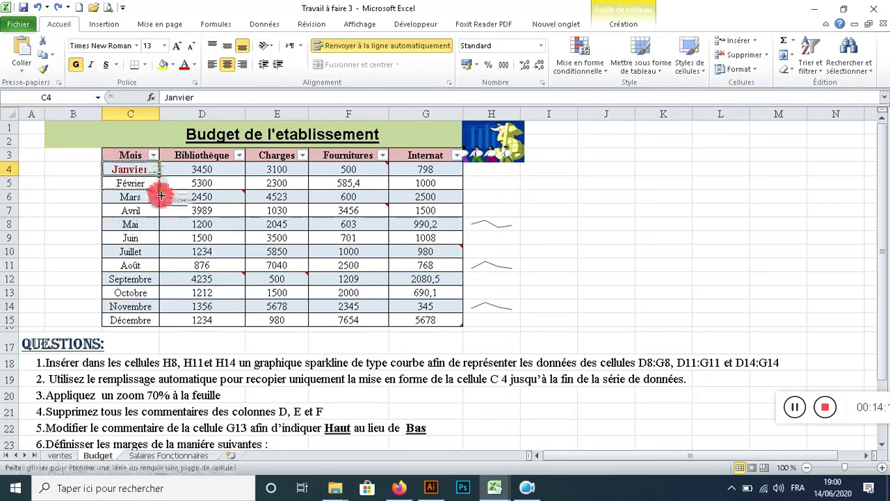
drag(162, 320, 160, 327)
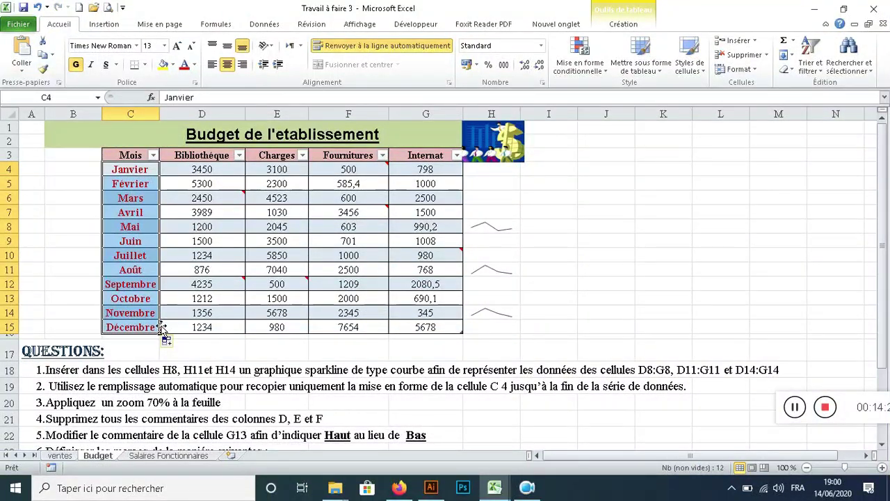
click(179, 344)
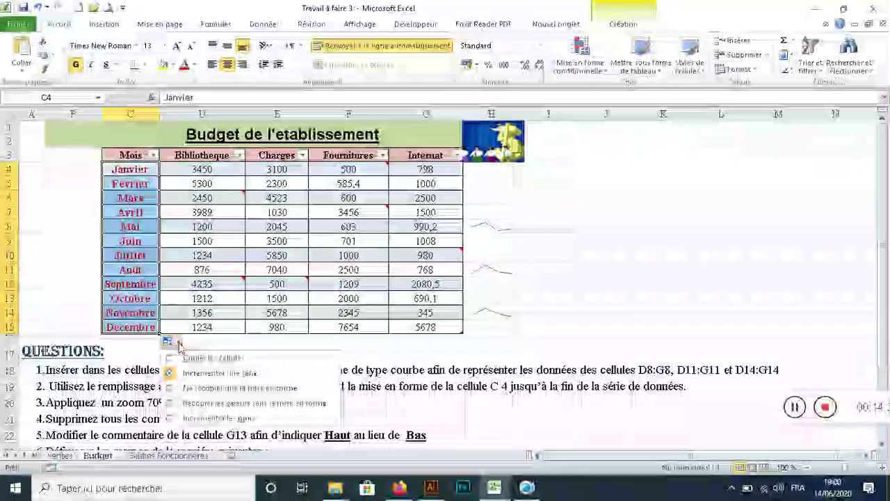
click(217, 388)
click(208, 257)
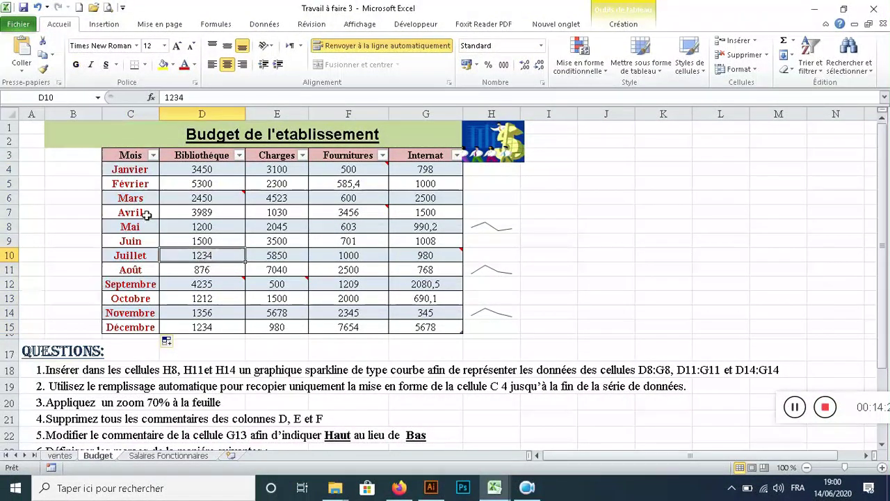
scroll(130, 215, down, 3)
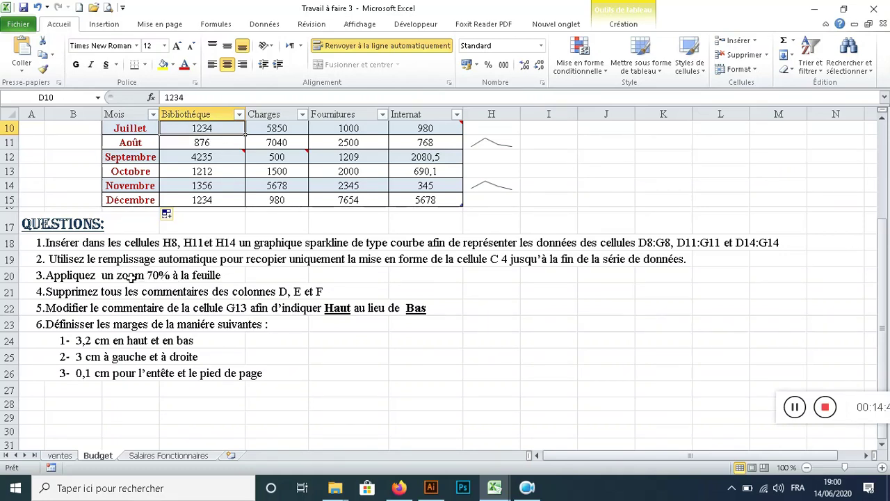
Apply a custom 70% zoom in the Zoom dialog, then zoom back in
click(786, 467)
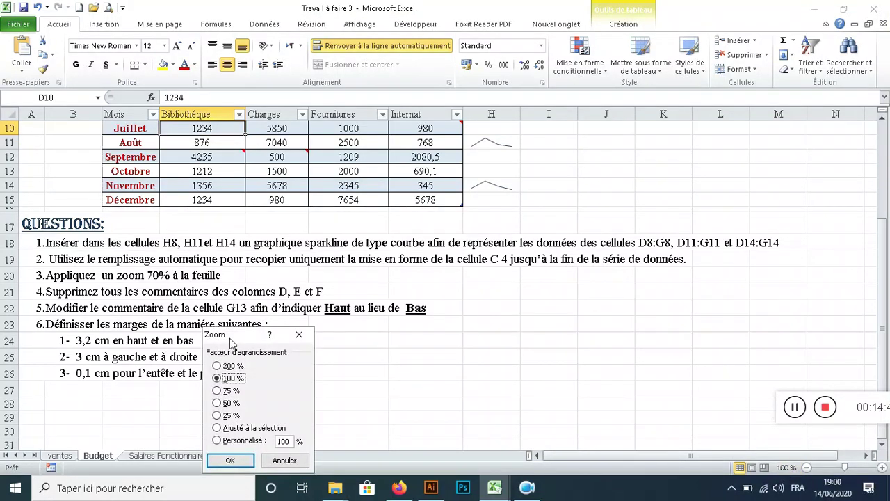
drag(229, 337, 258, 277)
click(286, 381)
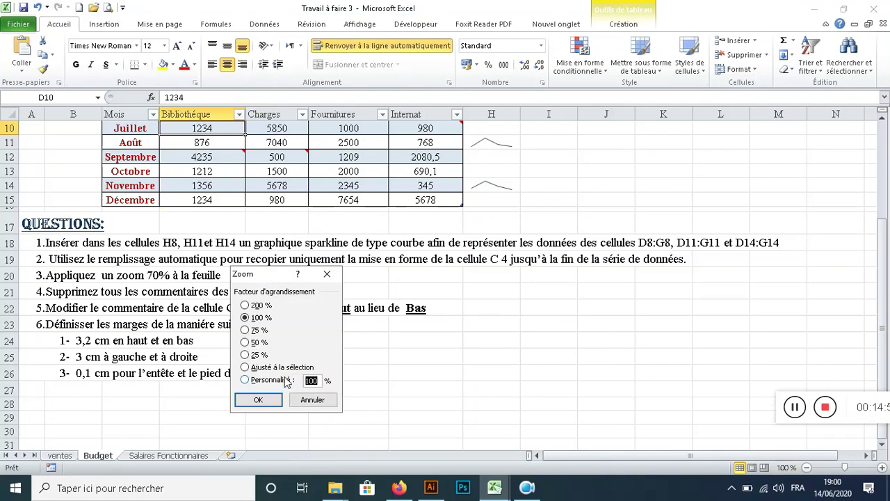
text(70)
click(258, 400)
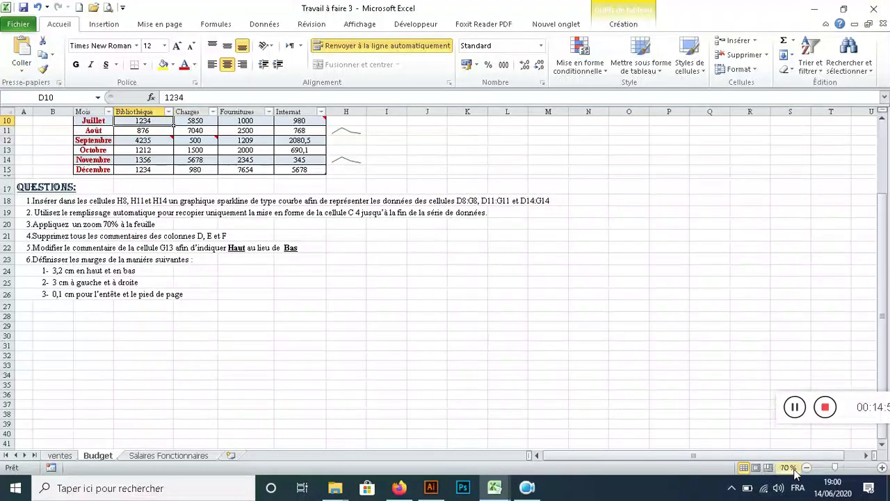
click(882, 468)
click(882, 467)
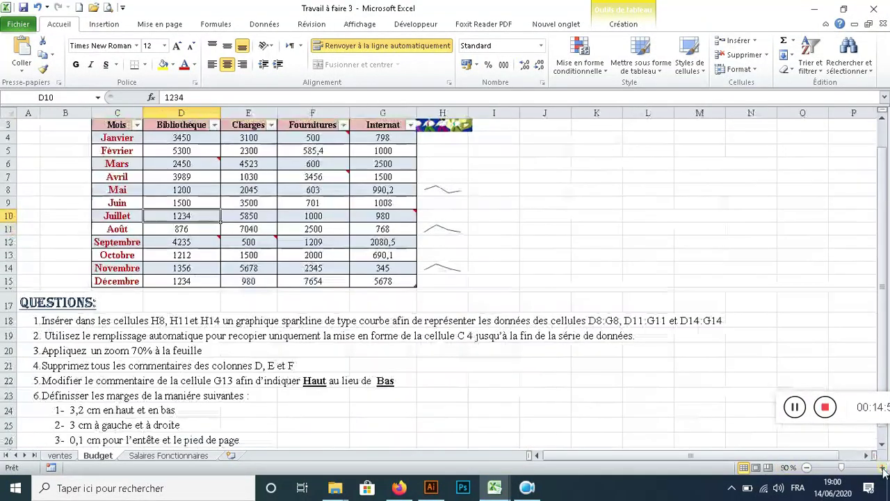
click(882, 467)
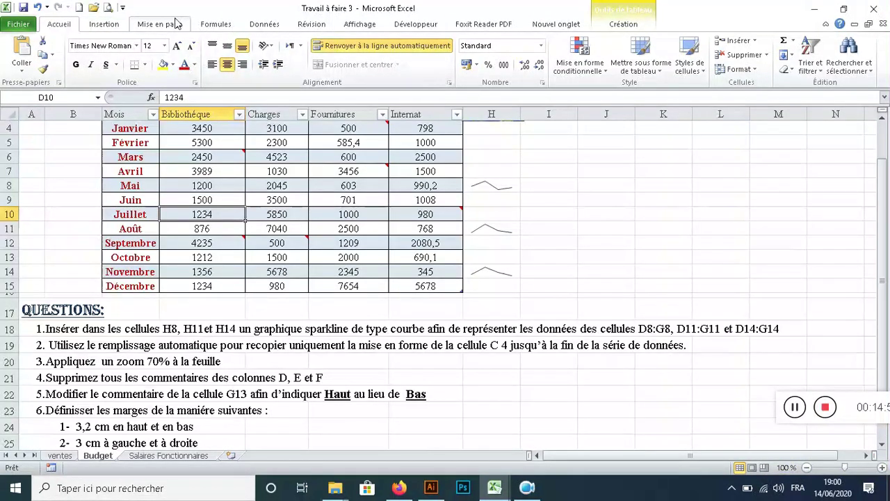
Reapply the 70% custom zoom from the View tab, then return the sheet to 100%
click(369, 25)
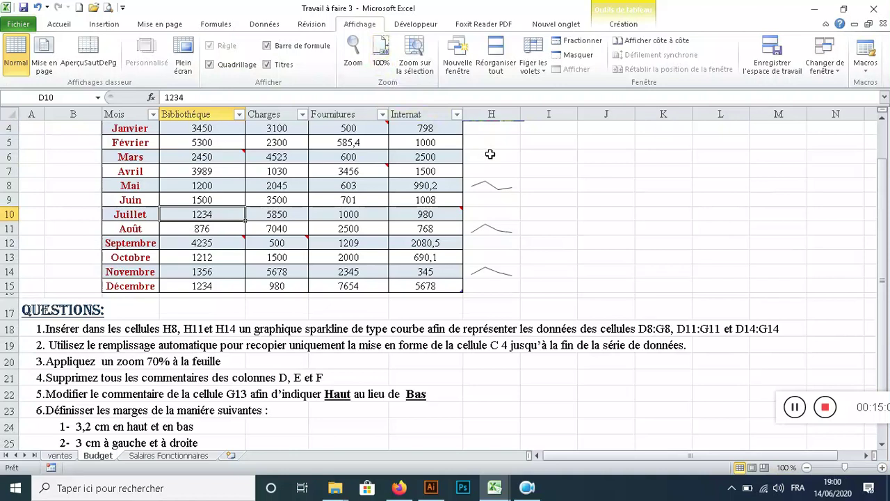
click(354, 55)
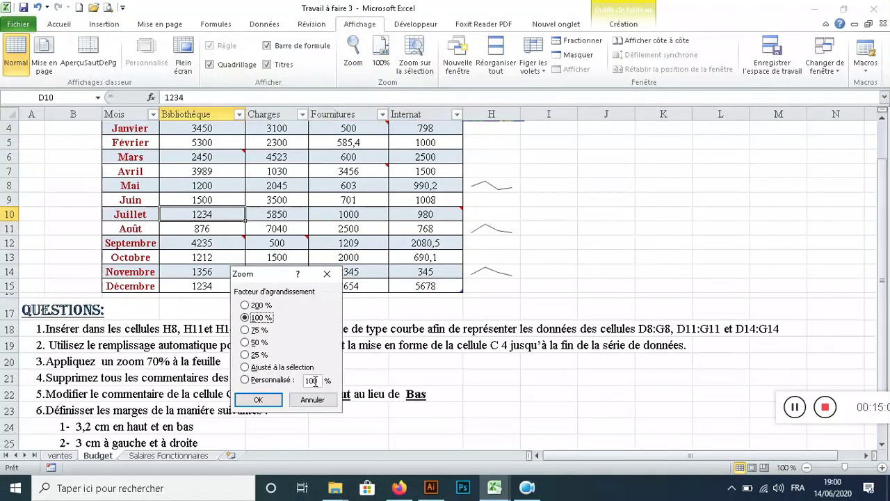
drag(319, 382, 298, 385)
text(70)
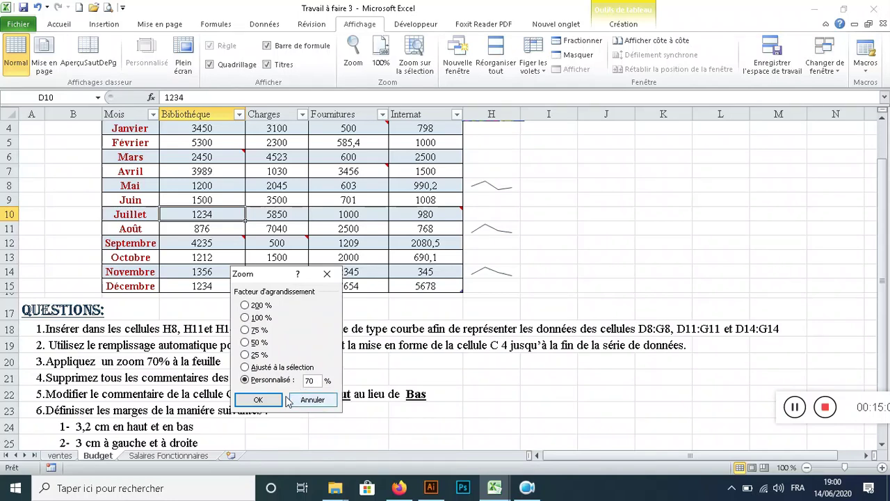
click(259, 400)
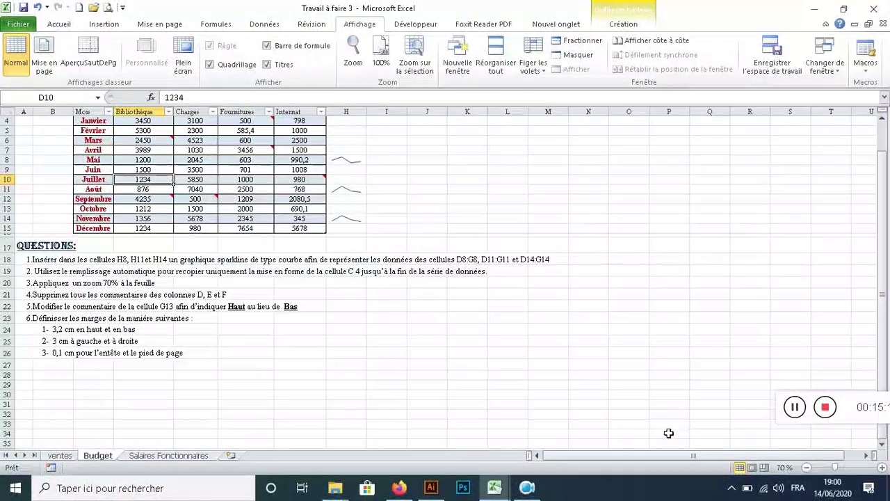
click(881, 468)
click(882, 468)
click(881, 468)
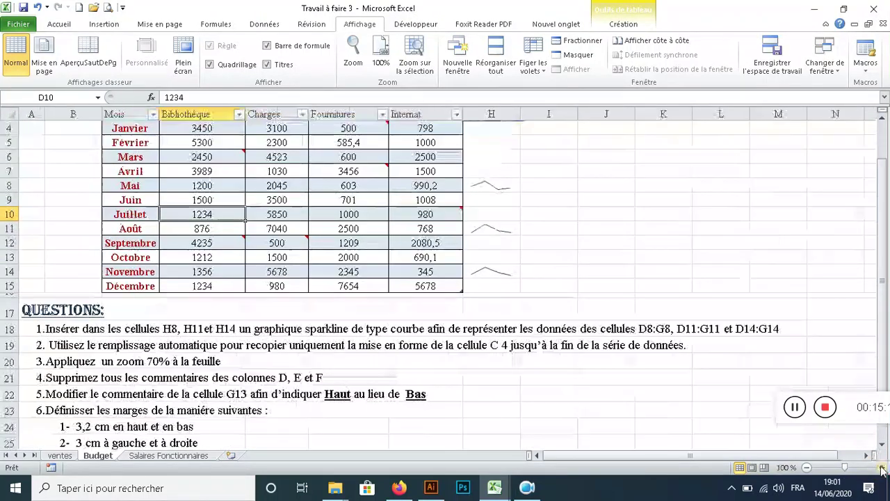
scroll(417, 376, down, 2)
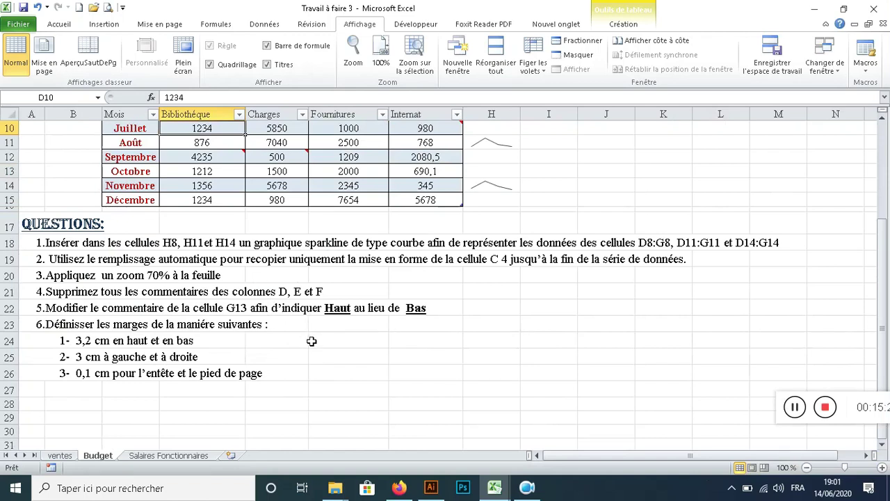
scroll(312, 341, up, 2)
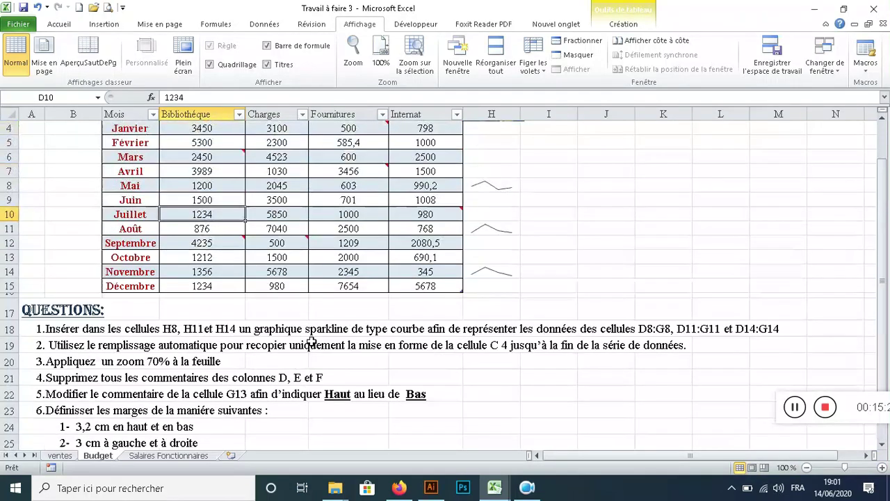
Delete the comments in D4:E6 as a trial, then undo the deletion
scroll(314, 362, up, 1)
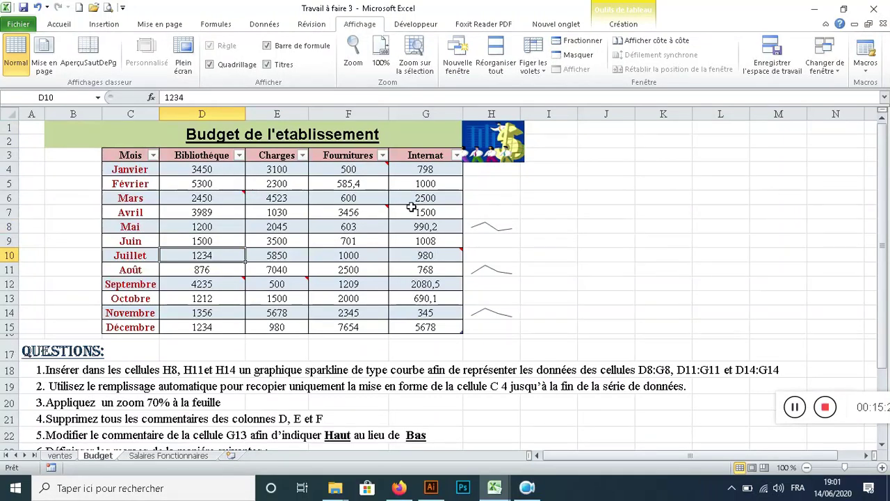
drag(224, 174, 359, 234)
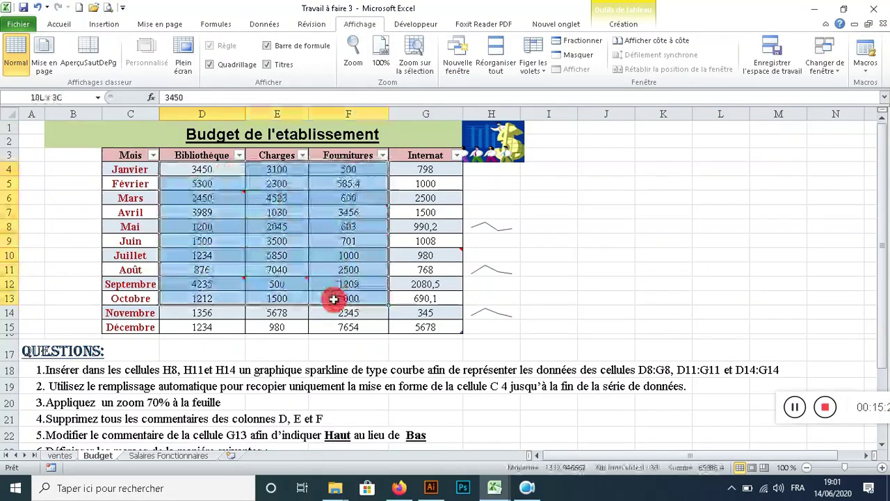
click(312, 24)
click(260, 50)
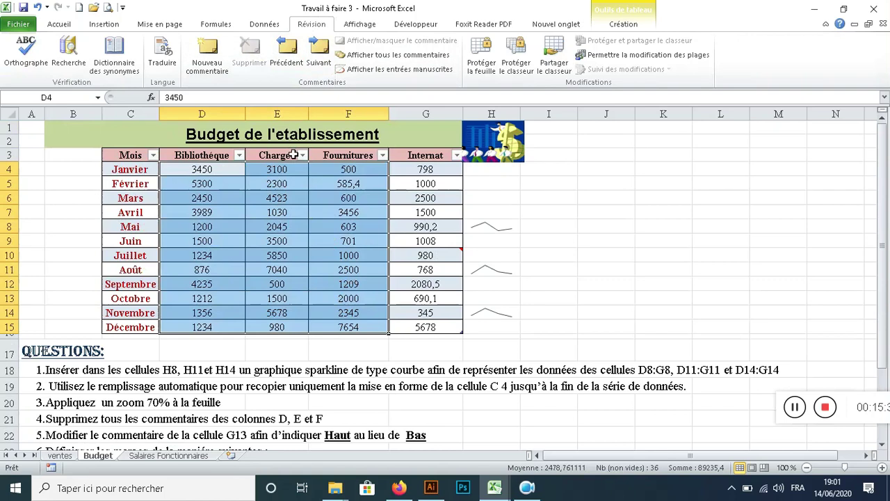
key(ctrl+z)
click(608, 286)
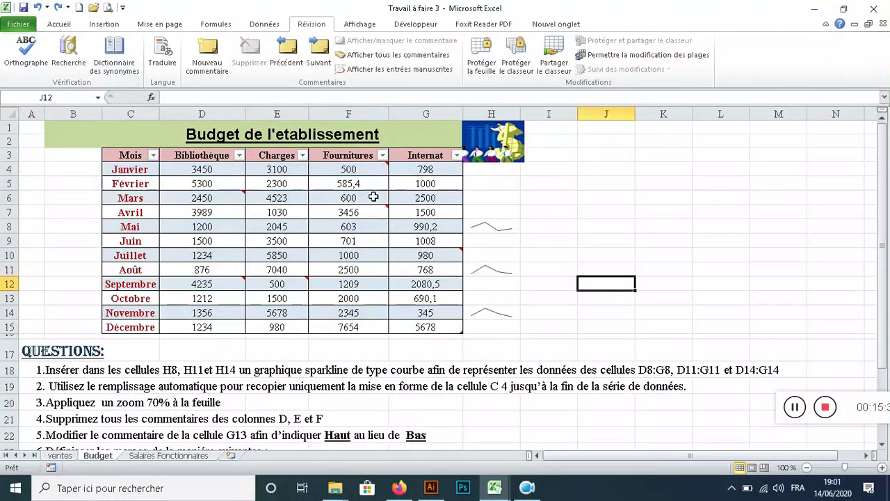
Select the D to F budget data (D4:F15) and delete all its comments
mouse_move(377, 209)
drag(218, 169, 355, 327)
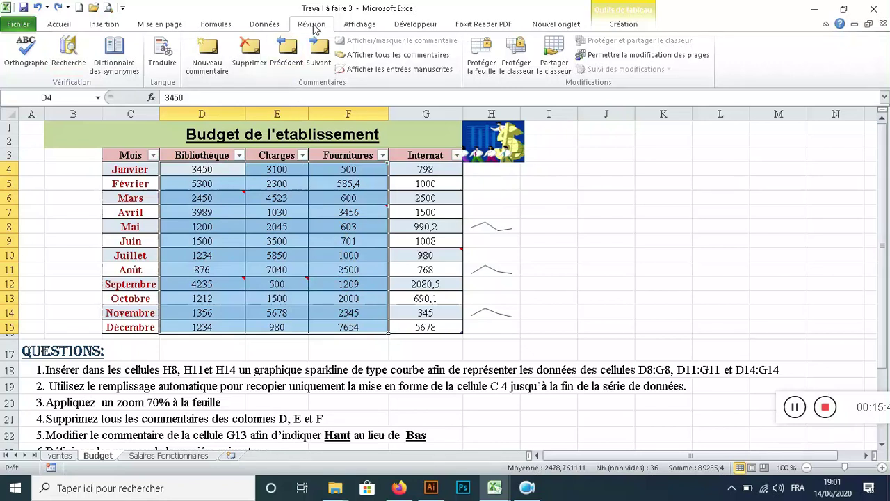
click(249, 50)
click(324, 215)
scroll(498, 289, down, 2)
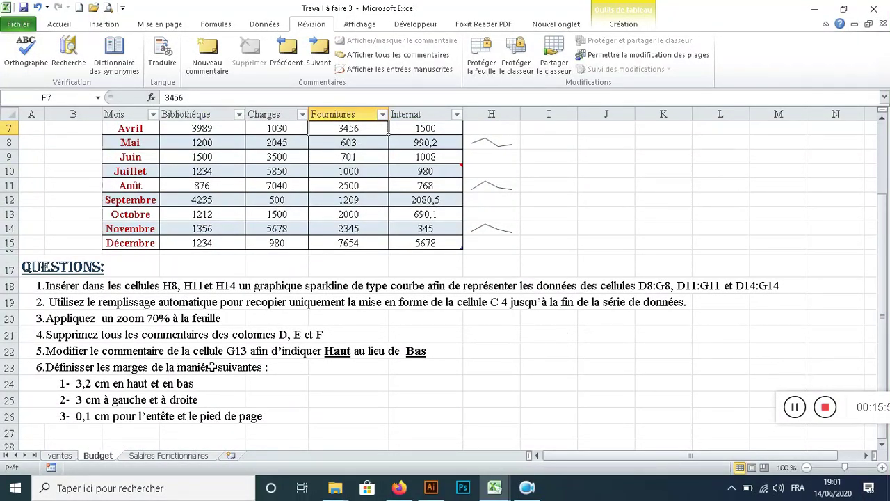
scroll(440, 411, up, 2)
Select cell G10 to view its Bas comment
click(447, 257)
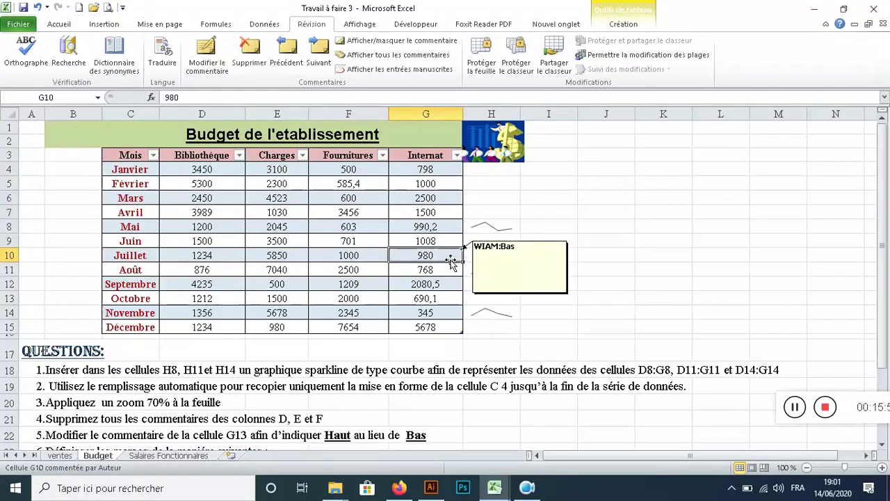
scroll(471, 327, down, 1)
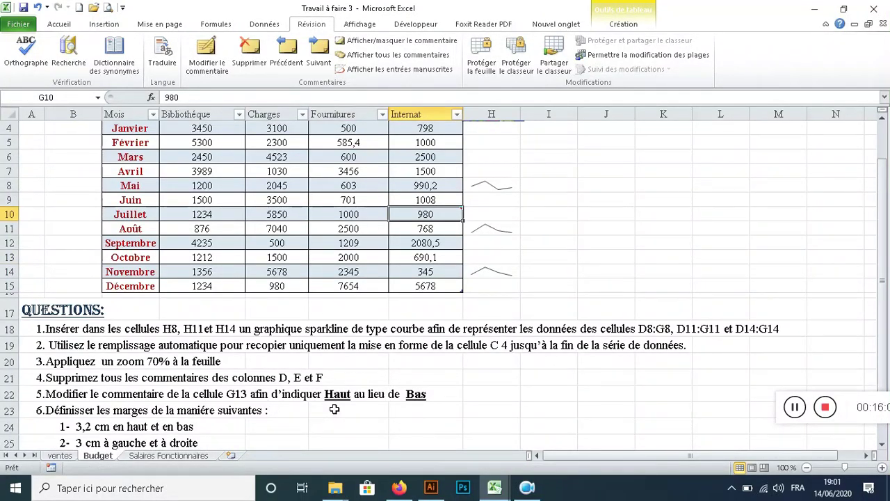
scroll(444, 355, up, 1)
click(548, 255)
mouse_move(445, 255)
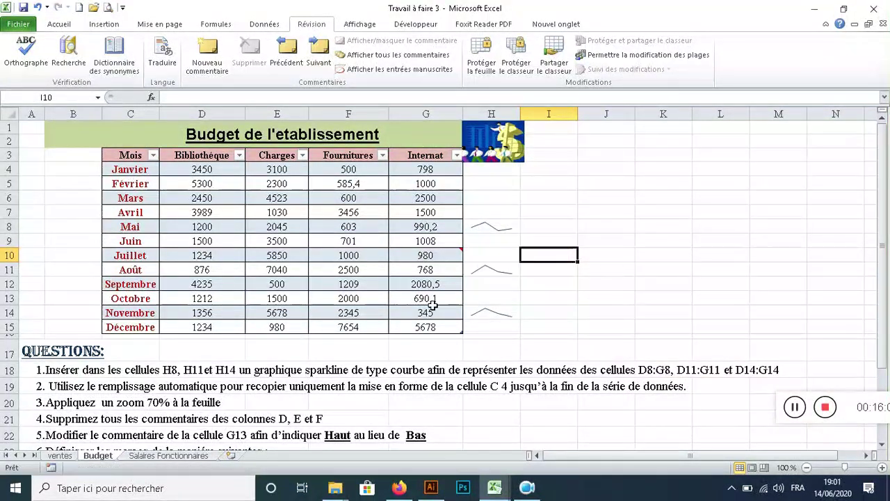
scroll(445, 320, down, 1)
scroll(410, 404, up, 1)
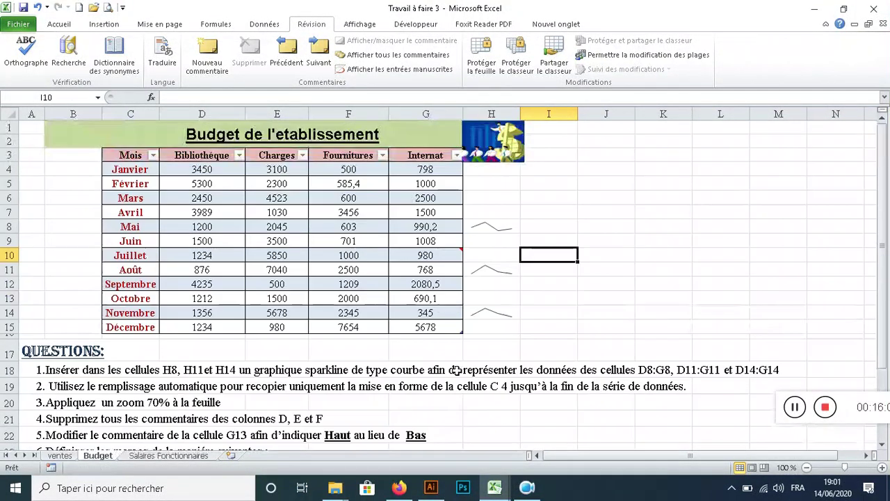
click(441, 255)
click(606, 336)
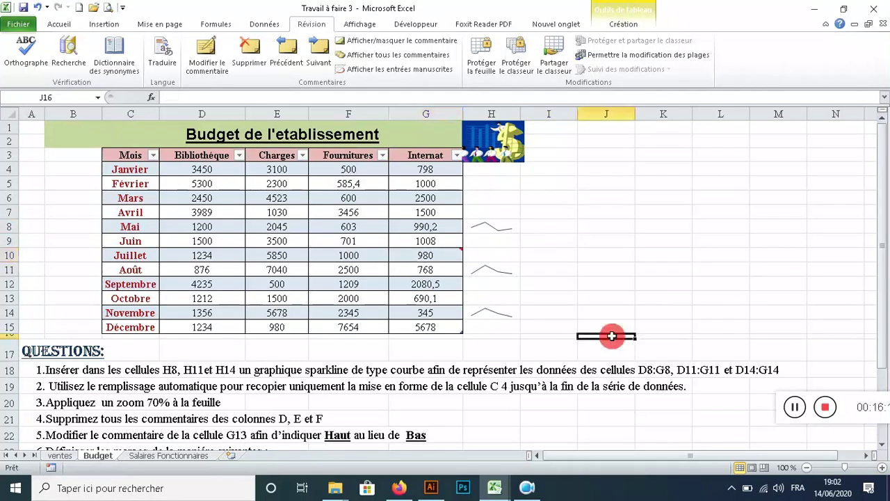
click(424, 254)
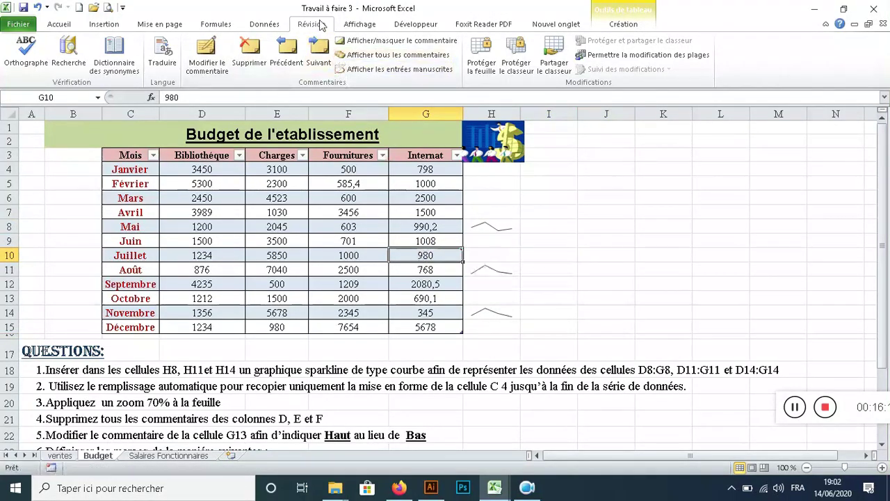
Edit G10's comment so it reads hAUT instead of Bas
click(205, 62)
text(WIAM:hAUT)
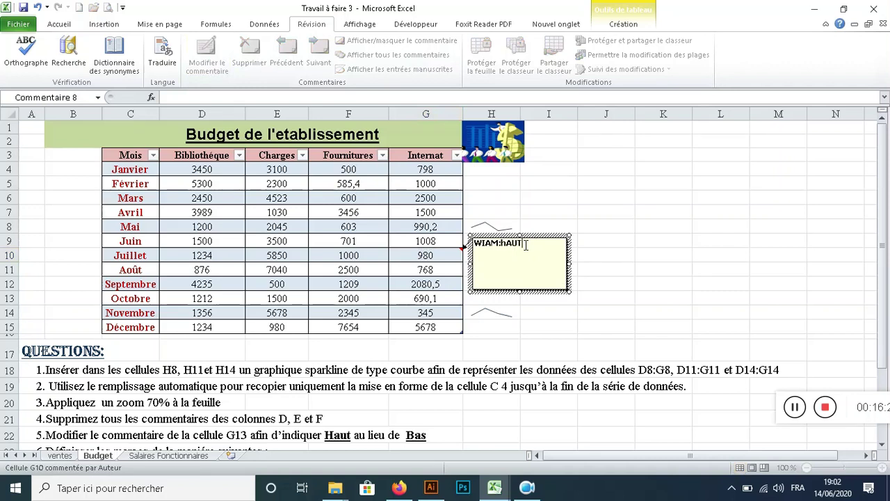
click(638, 304)
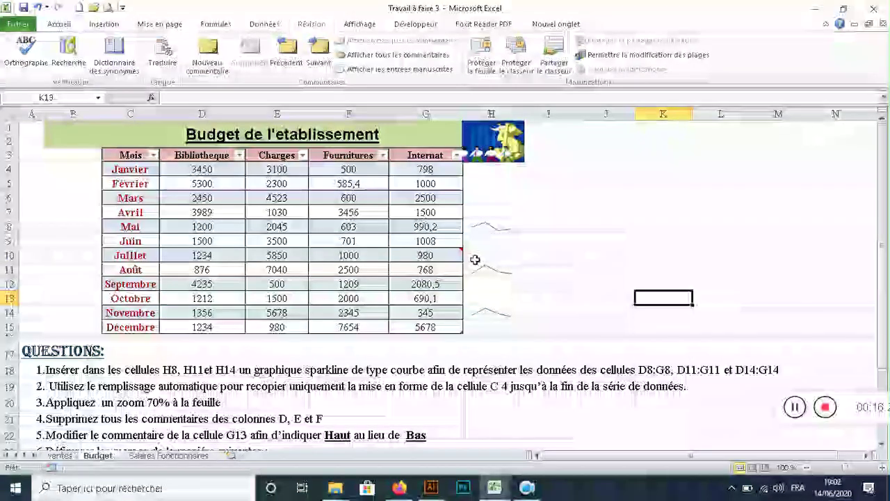
mouse_move(453, 254)
click(453, 254)
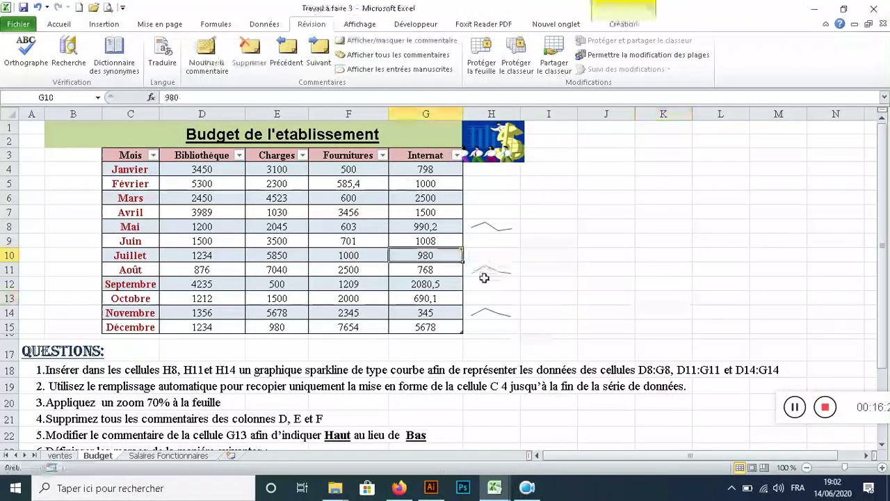
right_click(427, 257)
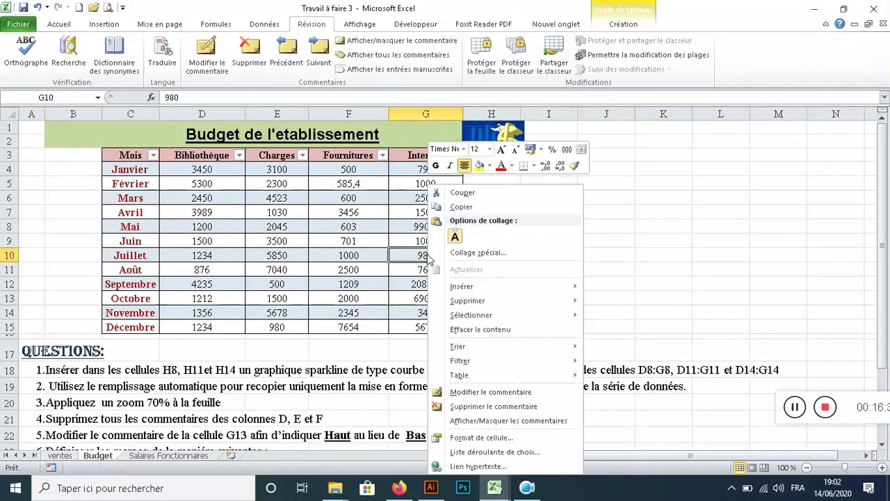
click(491, 392)
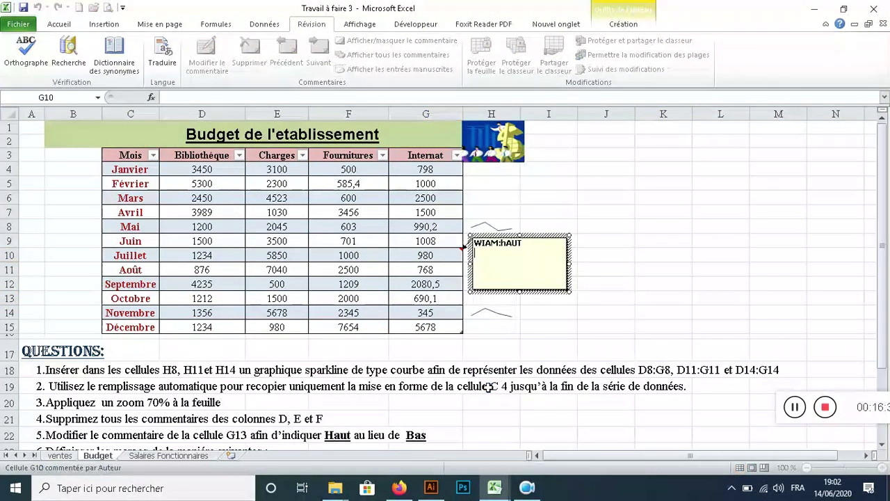
click(654, 283)
scroll(654, 283, down, 2)
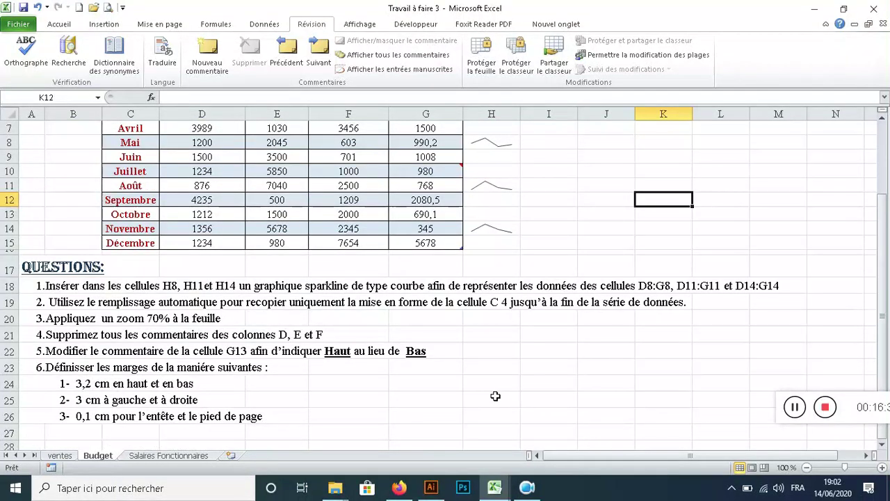
scroll(496, 396, down, 1)
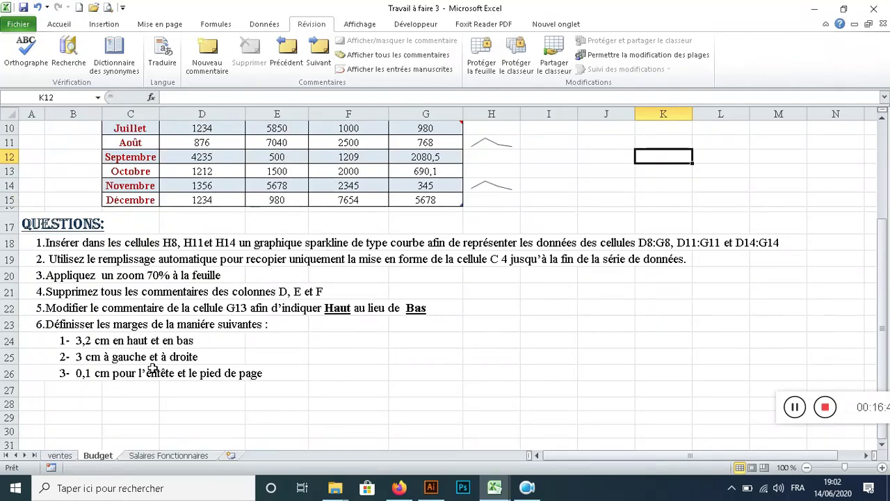
Set custom margins: top/bottom 3.2 cm, left/right 3 cm, header/footer 0.1 cm
click(27, 27)
click(27, 27)
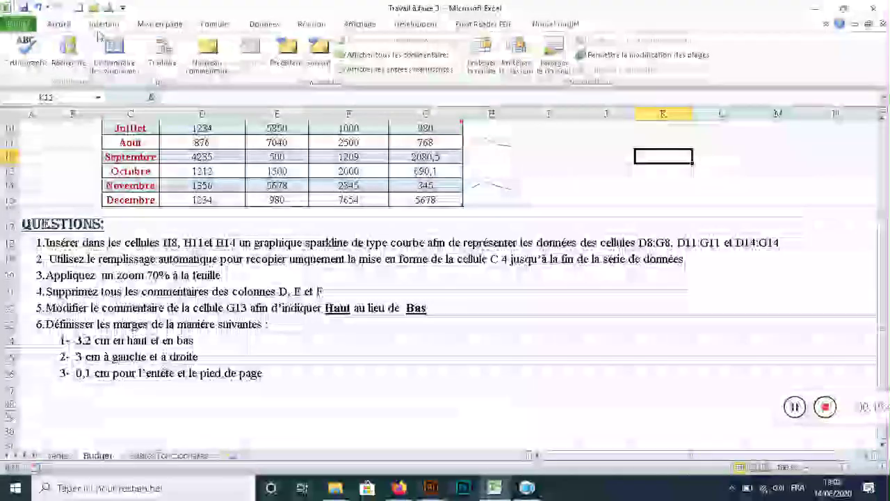
click(141, 26)
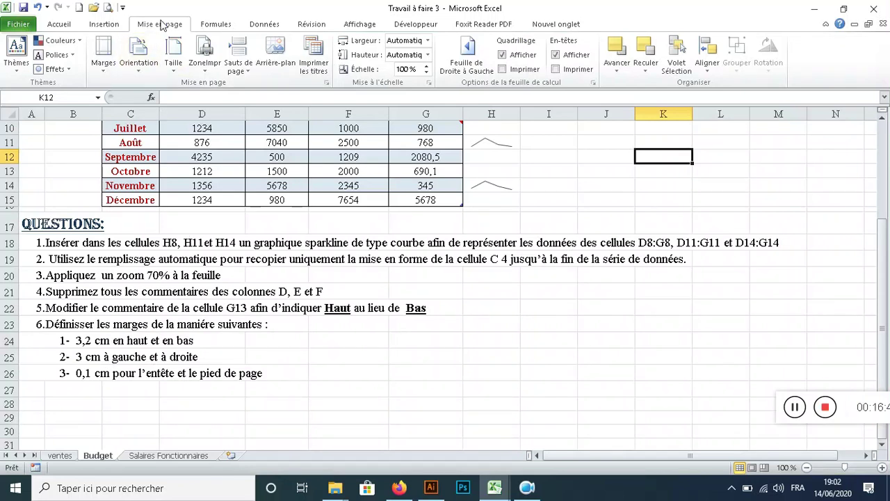
click(102, 61)
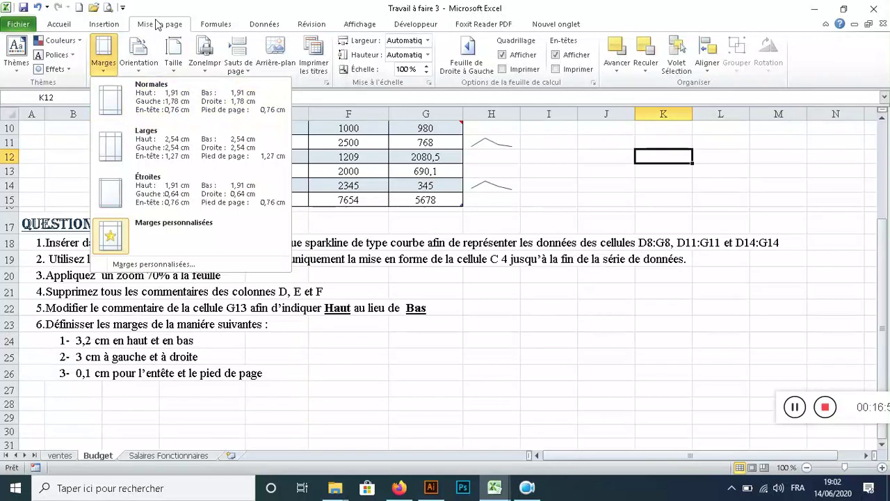
click(137, 264)
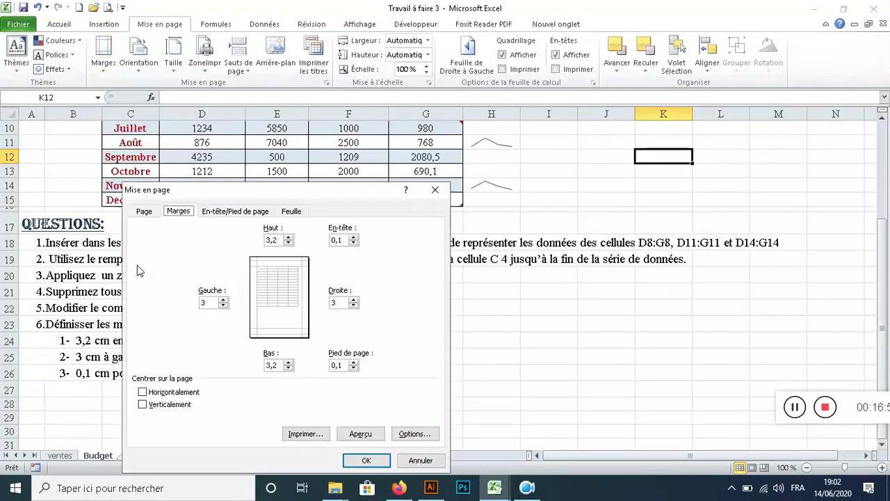
drag(279, 183, 518, 87)
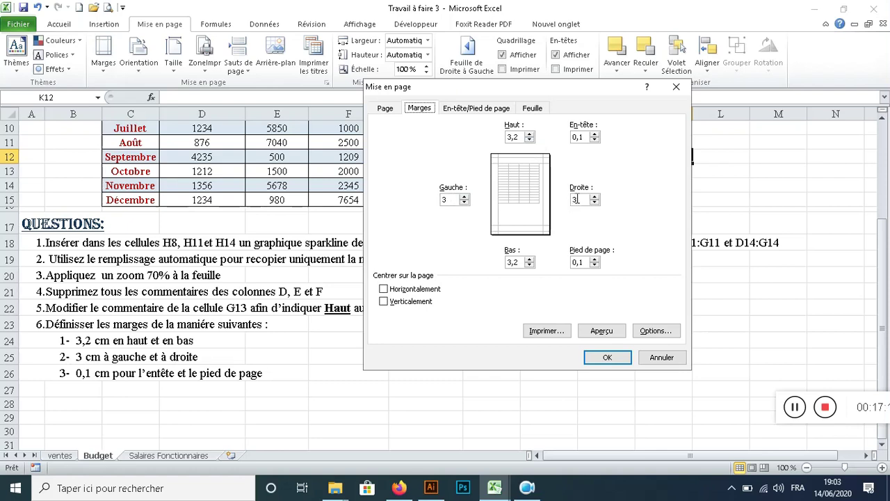
click(607, 357)
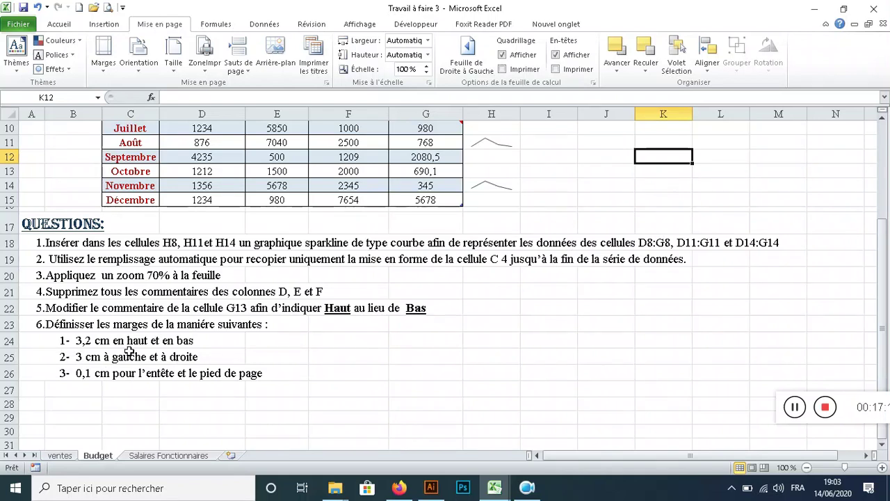
click(104, 73)
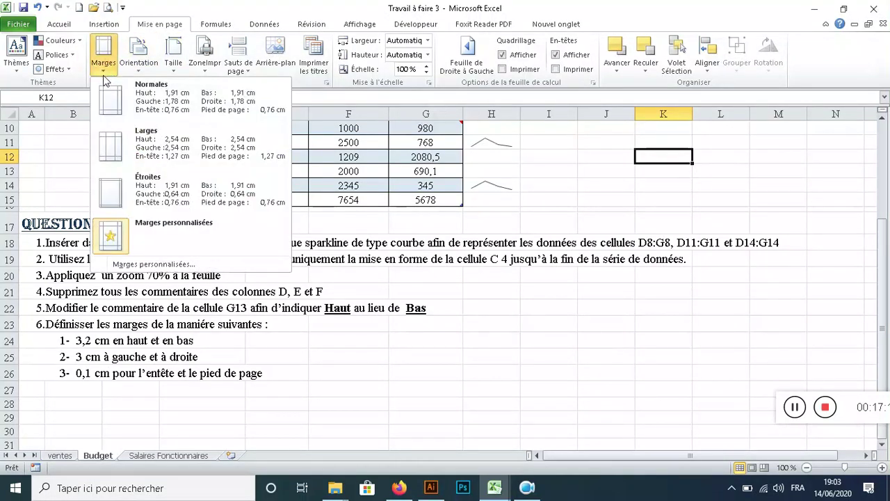
click(129, 266)
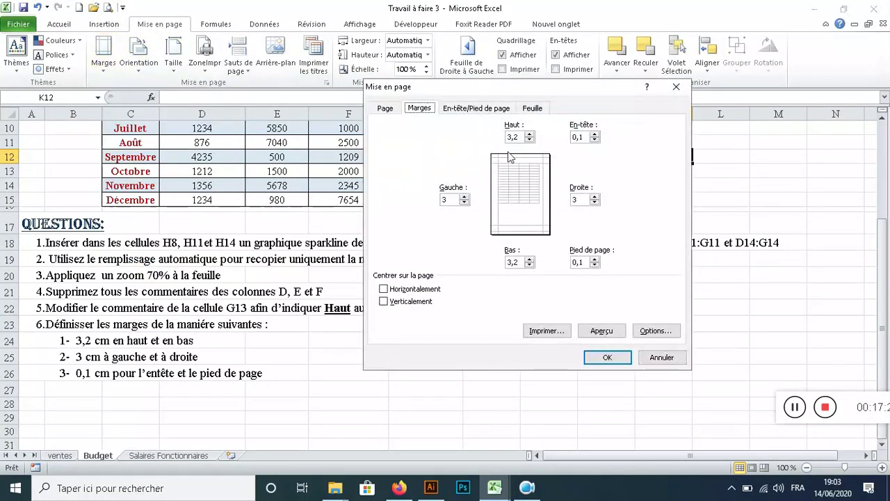
click(613, 355)
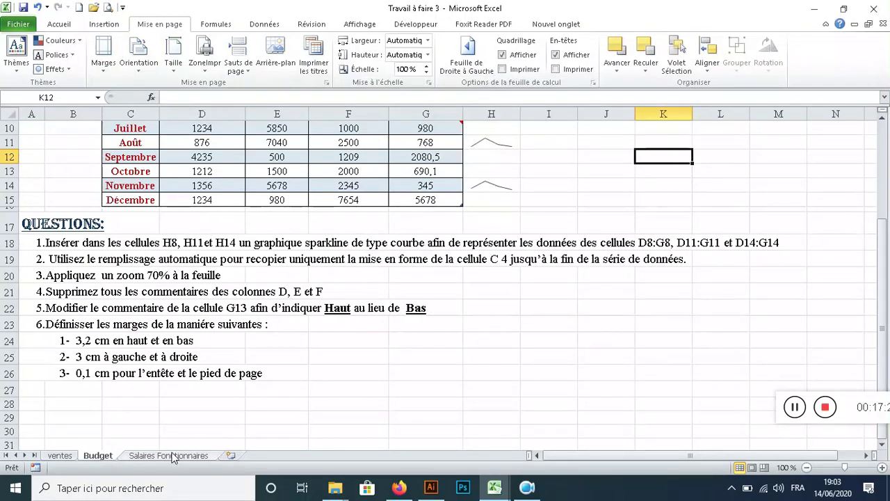
Switch to the Salaires Fonctionnaires sheet
click(172, 456)
scroll(501, 358, down, 2)
scroll(501, 358, up, 2)
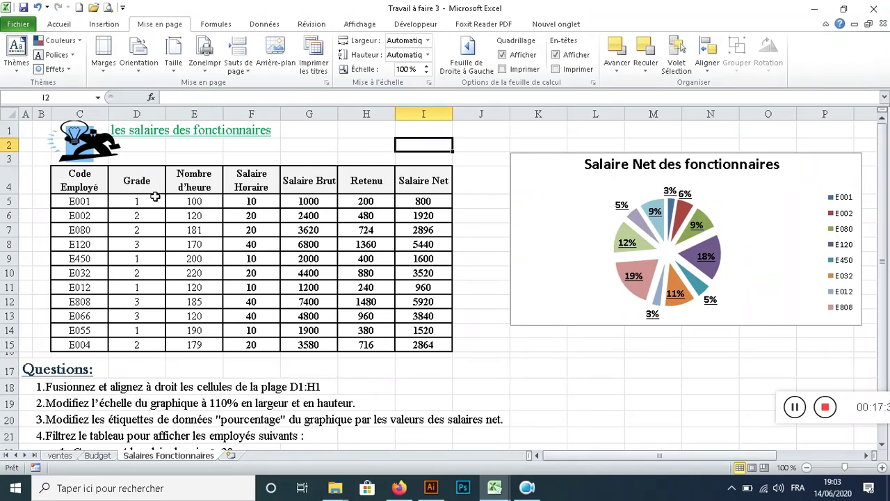
Merge cells D1:H1 without centering the title
click(144, 132)
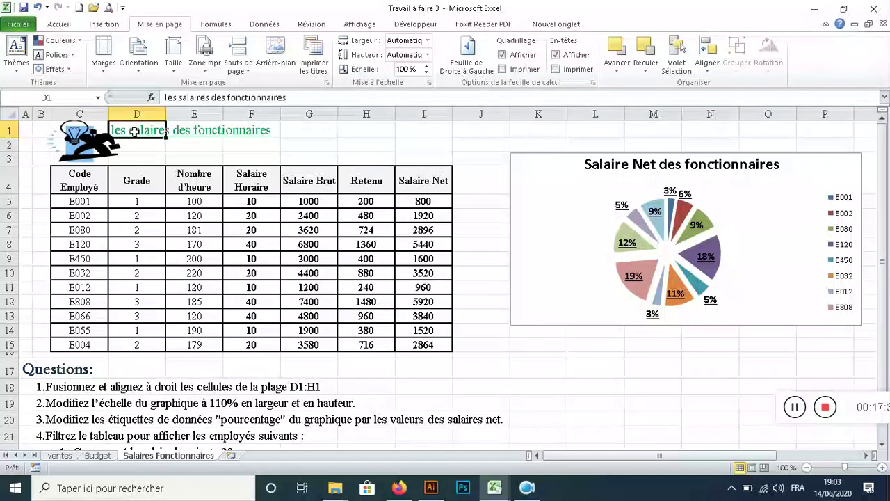
click(345, 131)
click(146, 132)
click(358, 134)
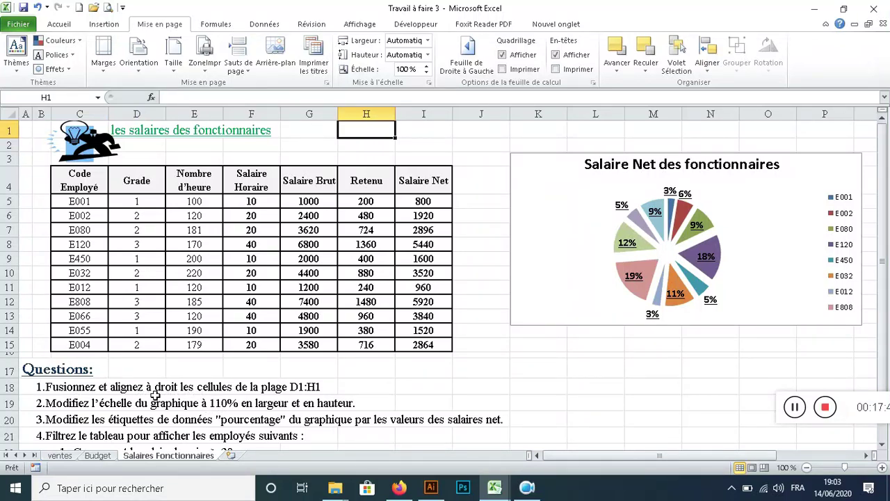
drag(137, 133, 347, 125)
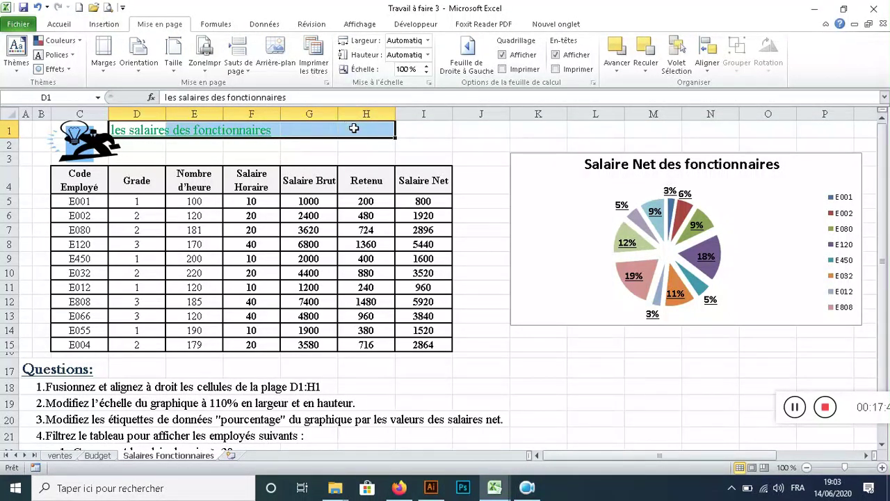
click(61, 25)
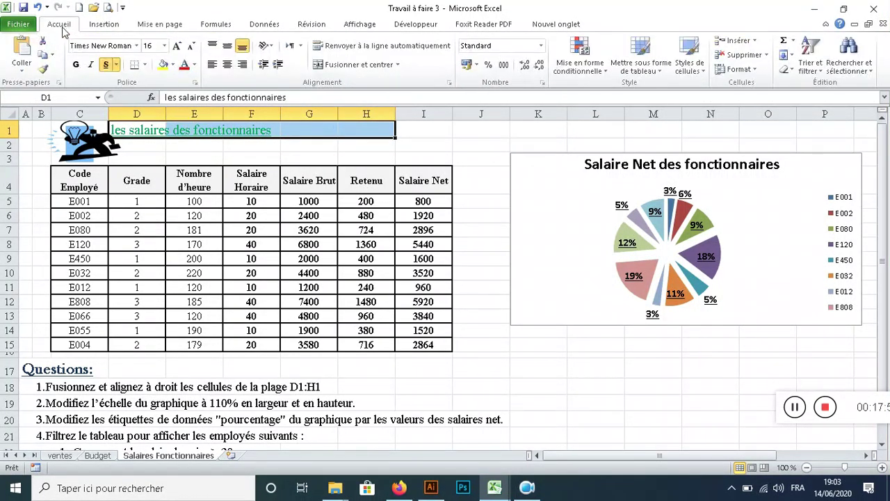
click(398, 65)
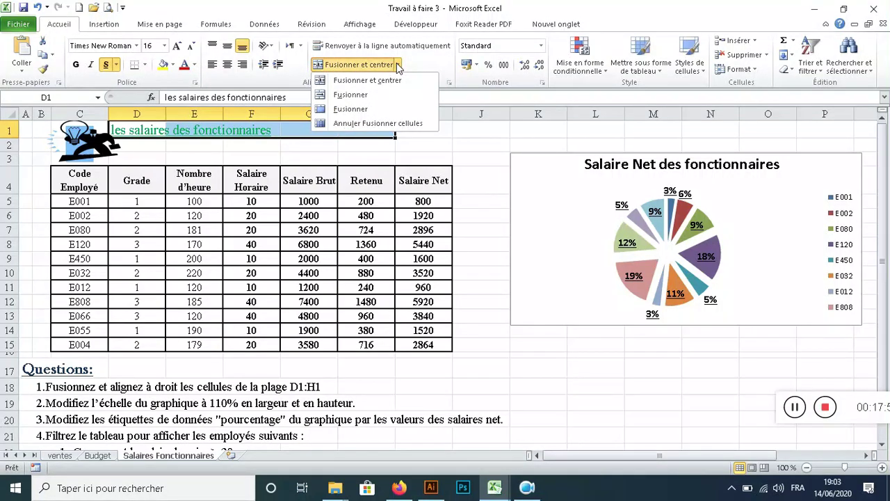
click(369, 95)
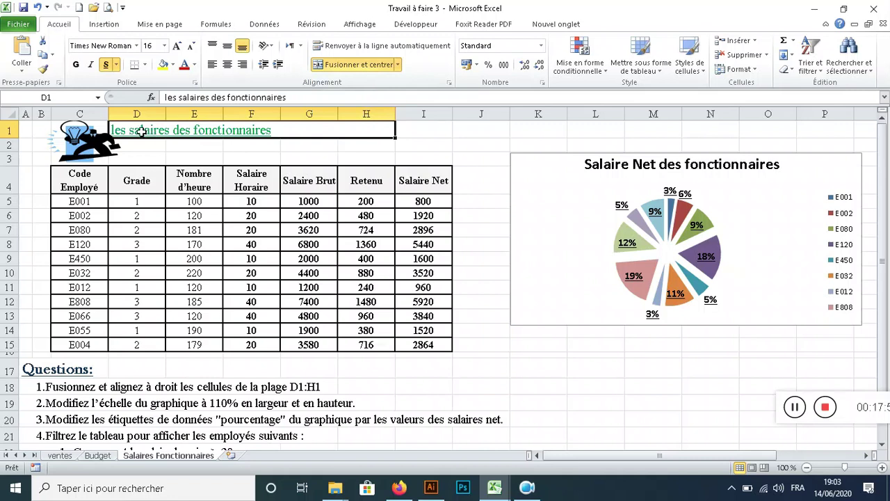
Right-align the merged title 'les salaires des fonctionnaires'
click(242, 65)
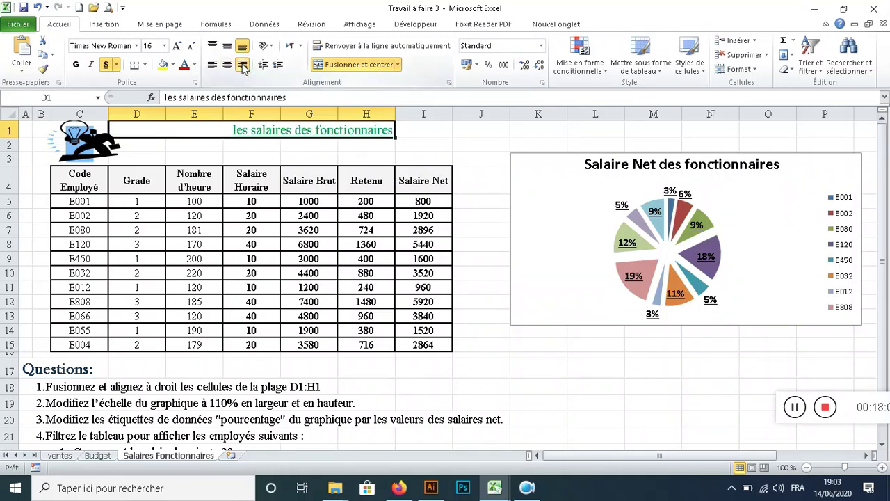
click(227, 65)
click(212, 65)
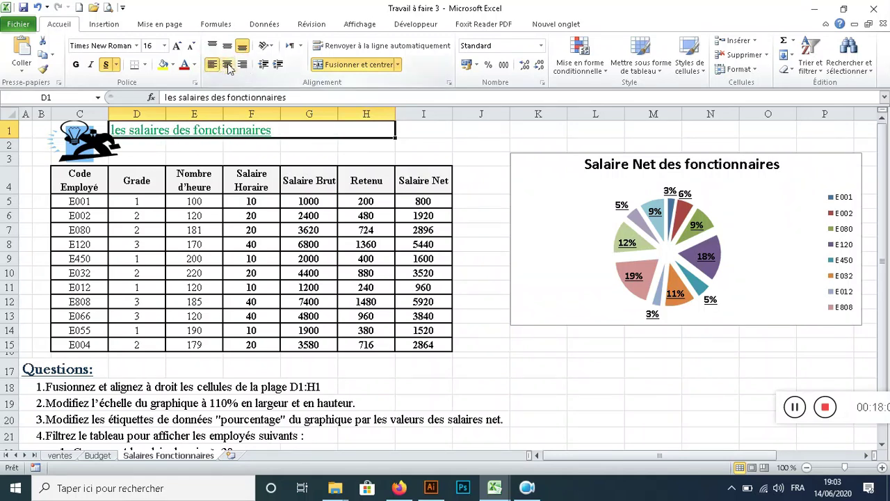
click(227, 64)
click(212, 64)
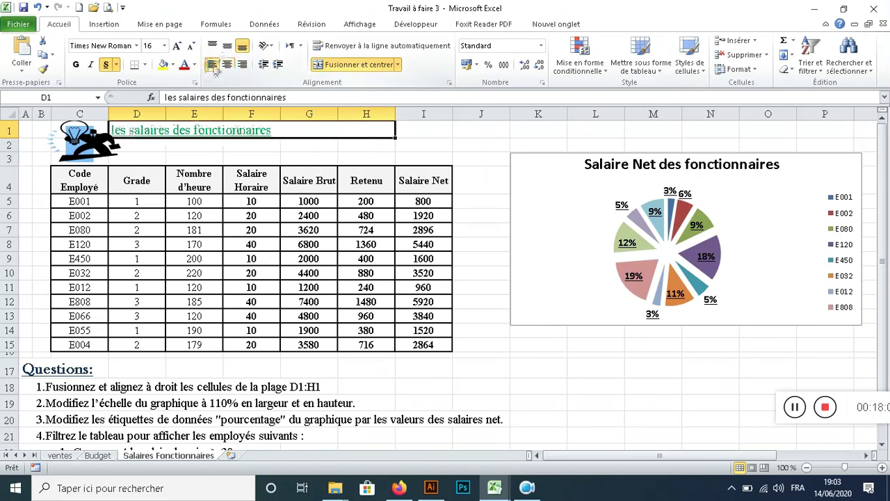
click(228, 65)
click(243, 66)
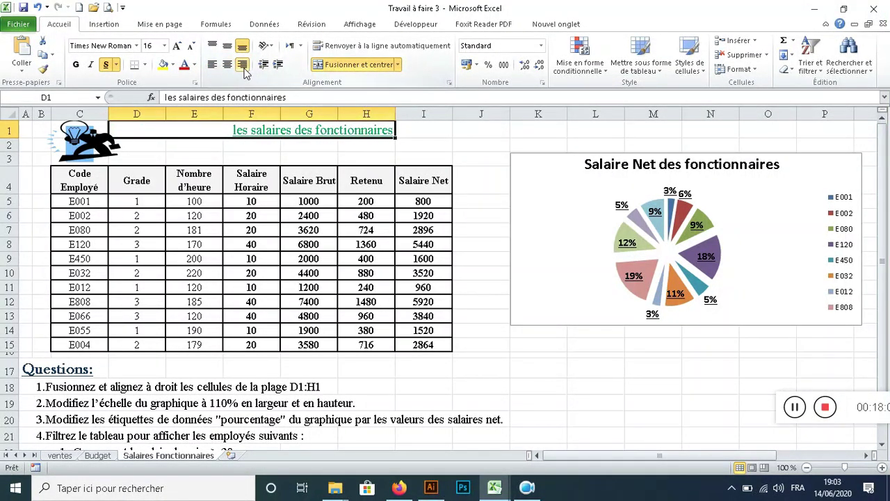
click(398, 245)
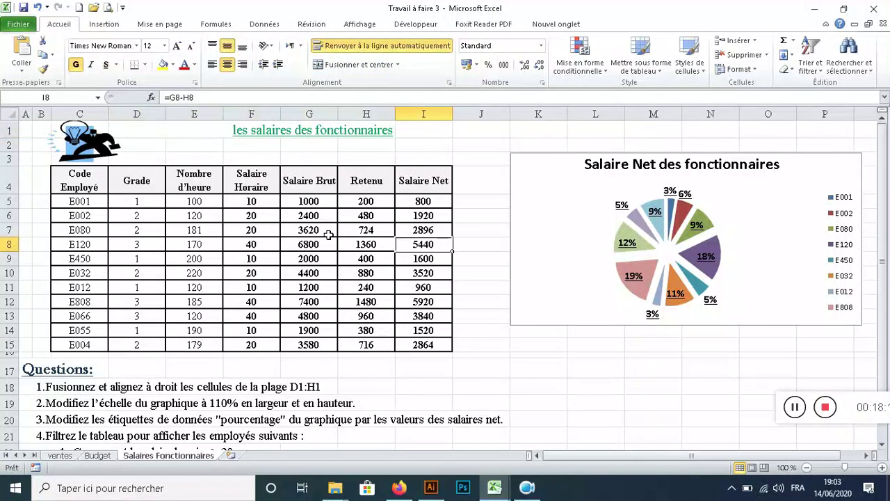
scroll(371, 316, down, 1)
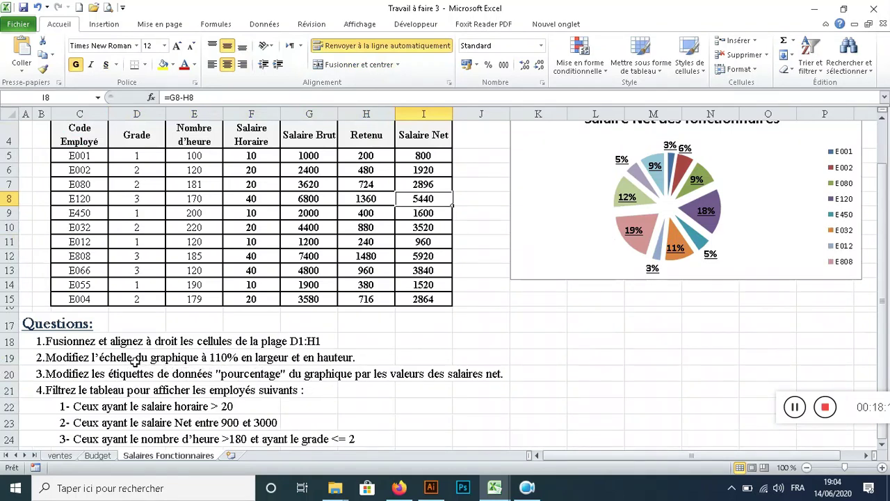
scroll(773, 160, up, 1)
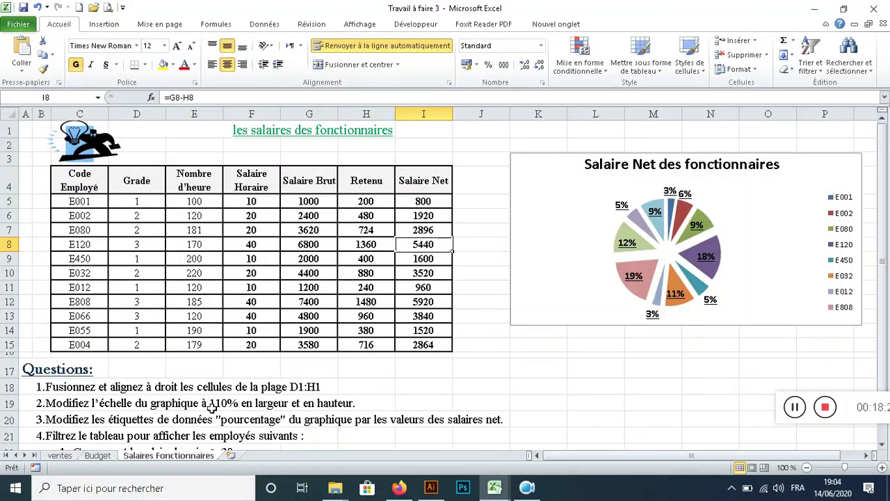
click(547, 235)
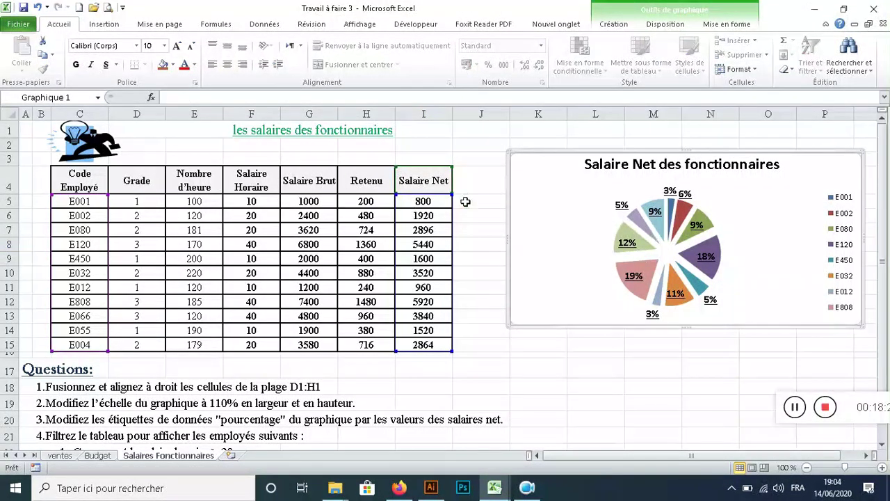
Scale the net-salary pie chart to 110% in Format Chart Area, then undo the change
right_click(540, 202)
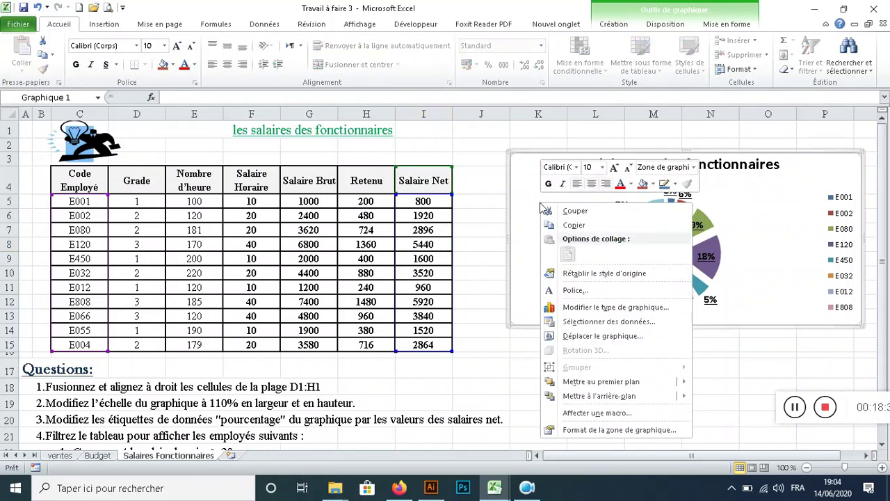
click(583, 430)
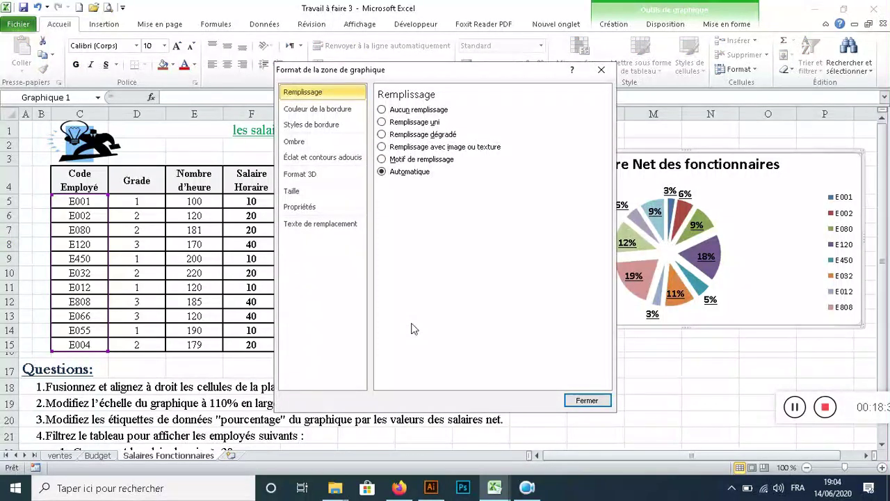
click(291, 193)
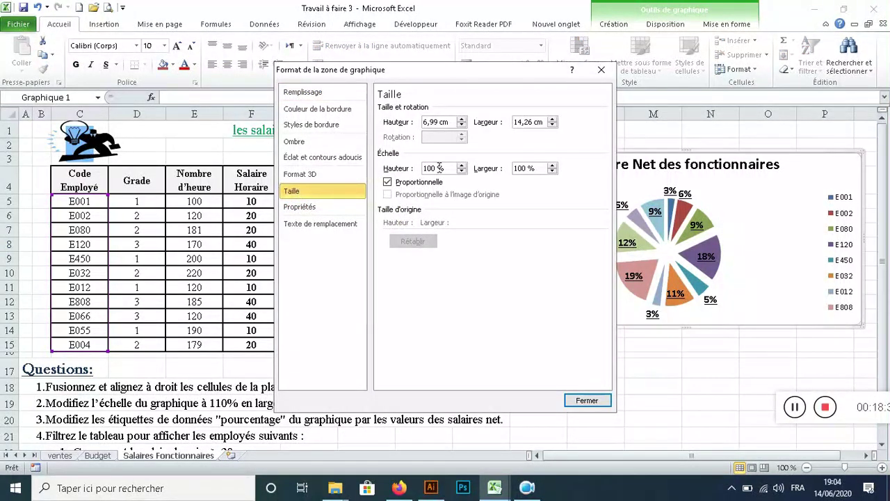
drag(436, 169, 416, 172)
text(1)
click(527, 170)
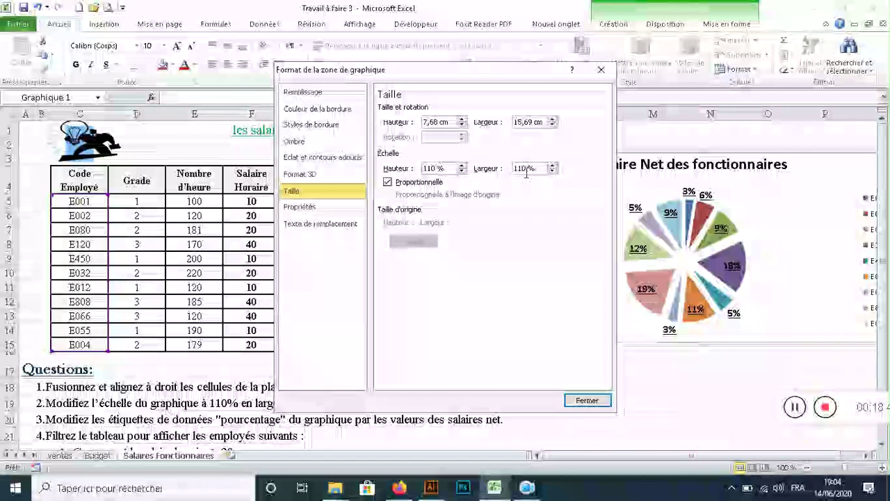
click(587, 401)
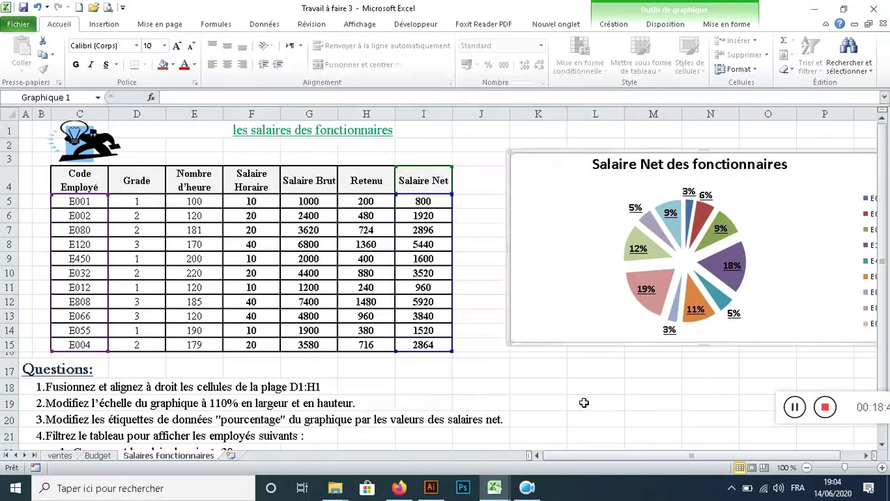
click(37, 7)
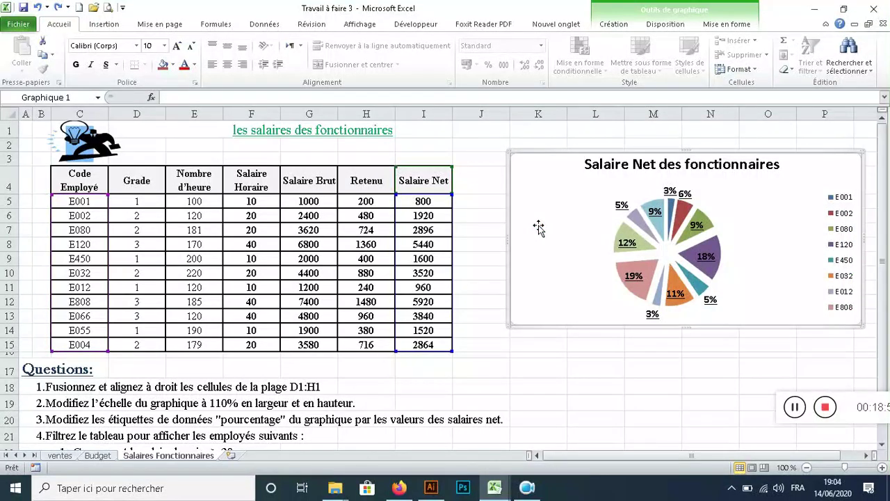
Raise the pie chart's height and width scale to 110% in its Size settings
click(613, 25)
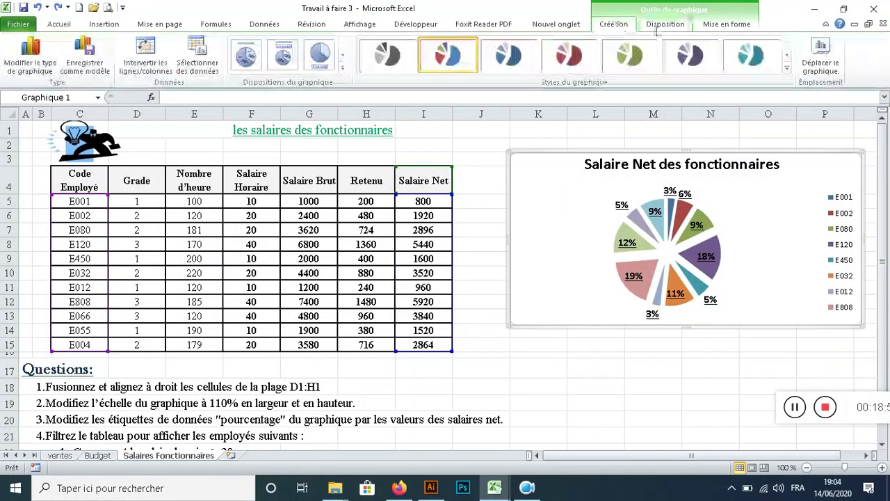
click(669, 25)
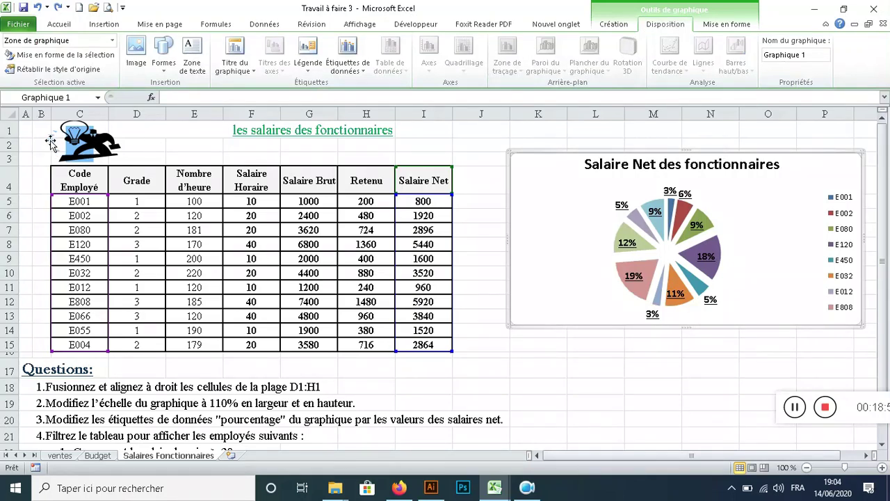
click(70, 56)
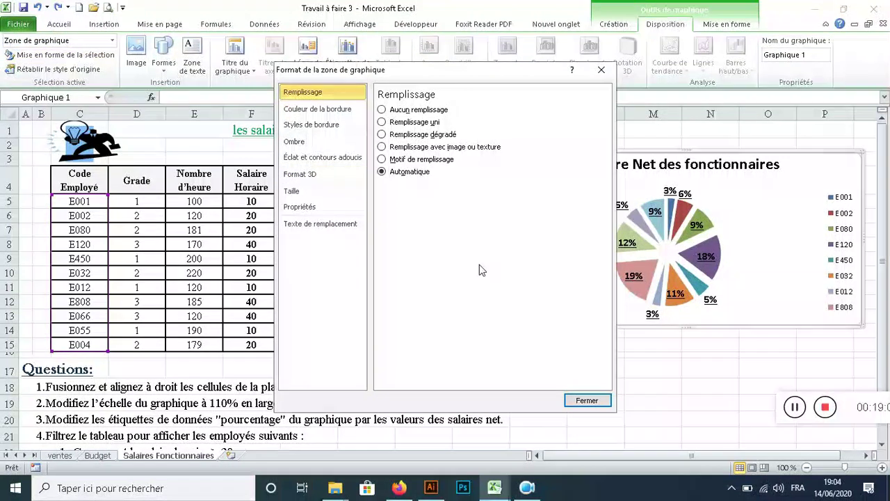
click(576, 400)
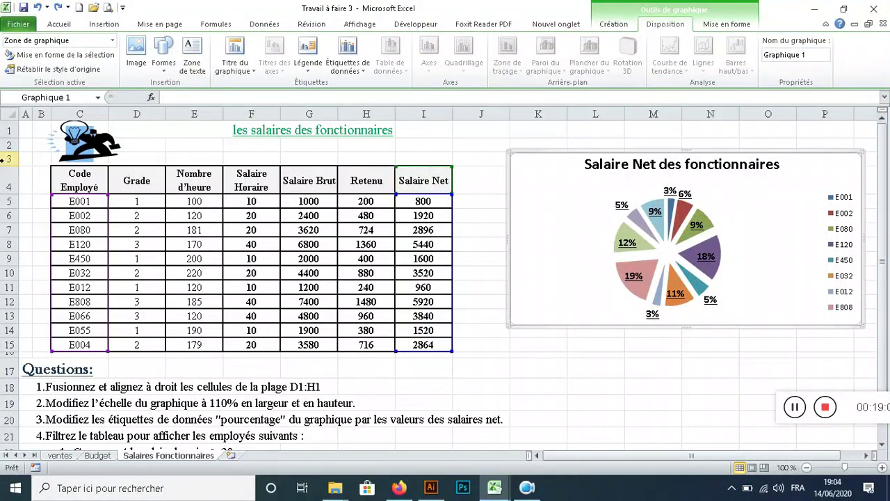
click(31, 56)
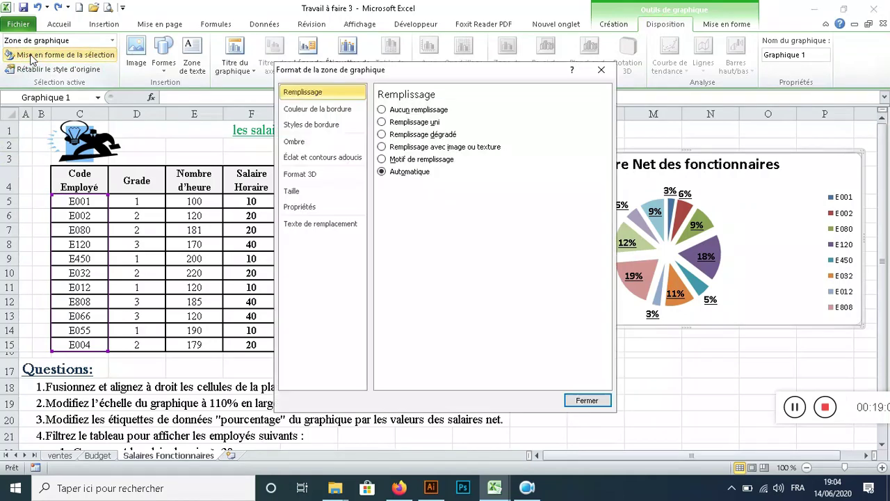
click(308, 195)
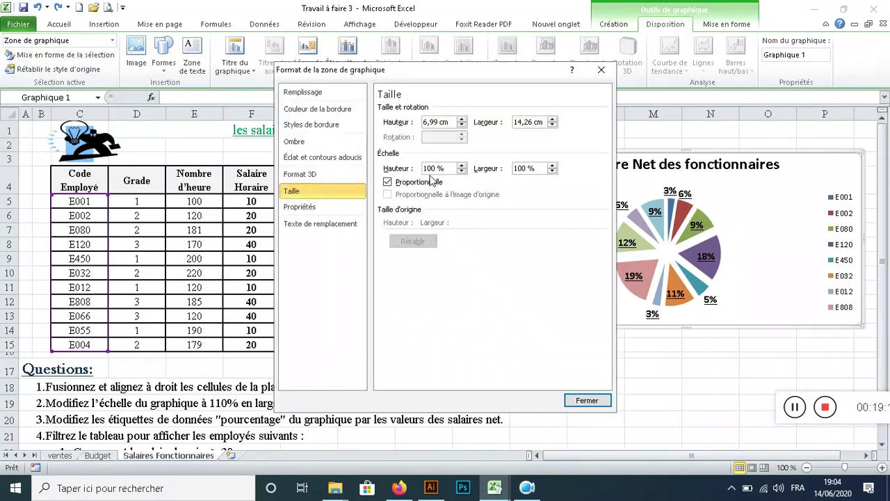
click(462, 166)
click(461, 166)
click(462, 166)
click(462, 166)
click(461, 167)
click(461, 167)
click(587, 401)
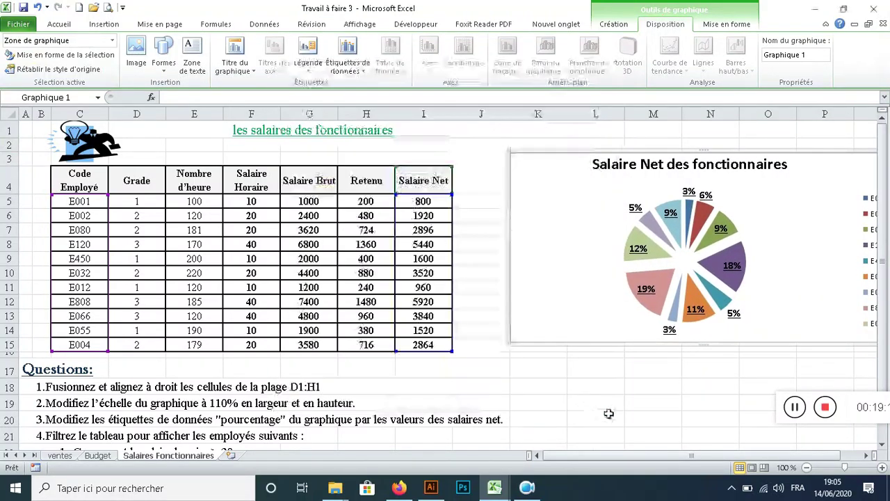
Move the enlarged chart left over the Salaire Net column
scroll(490, 390, down, 1)
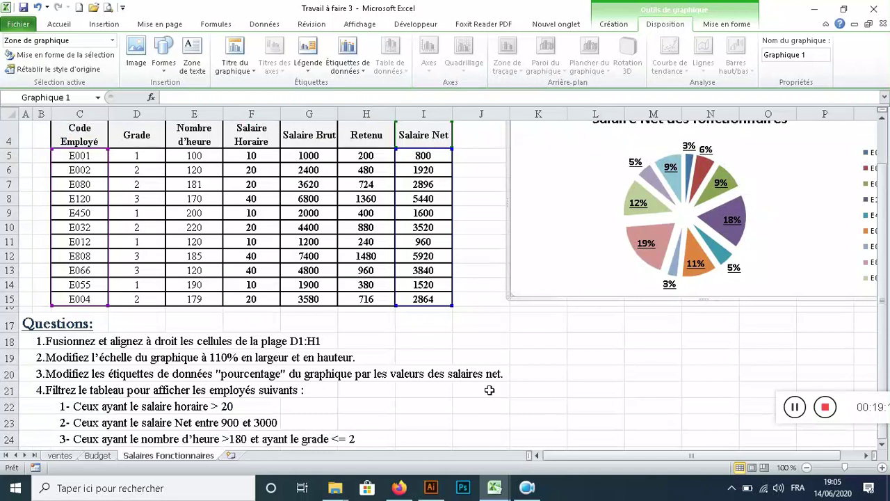
scroll(490, 390, down, 1)
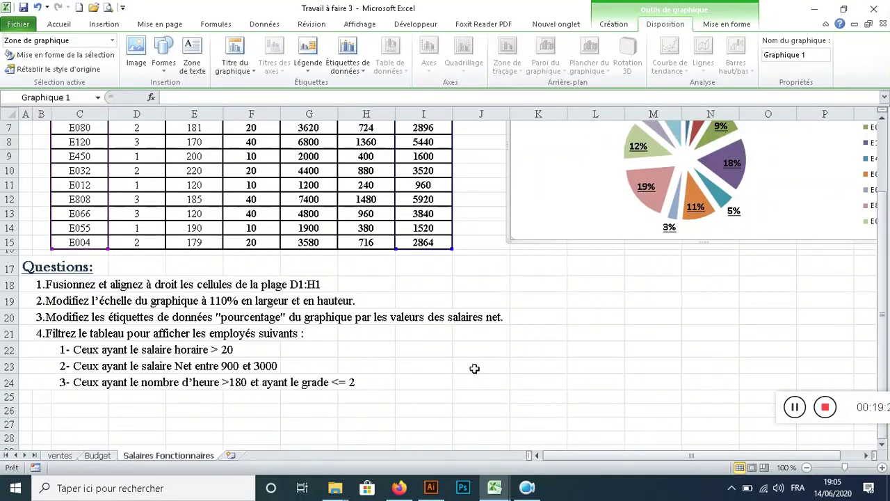
scroll(474, 368, up, 2)
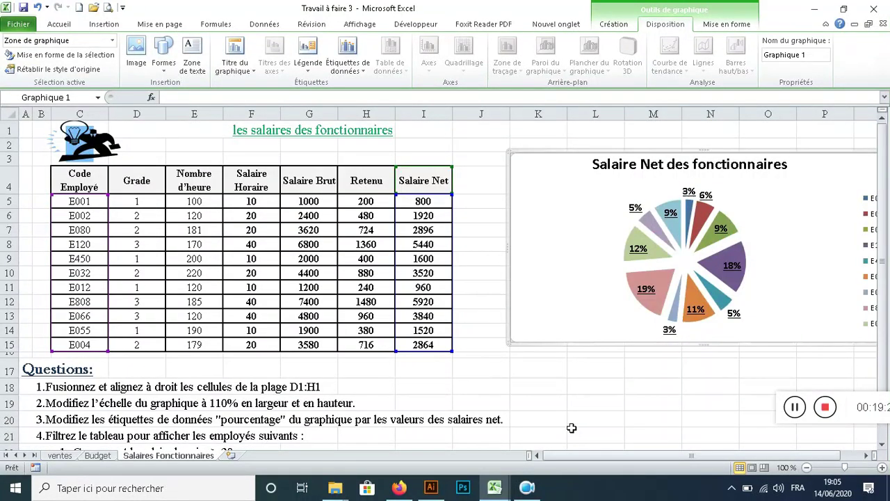
scroll(570, 423, down, 1)
scroll(571, 424, up, 1)
drag(807, 156, 723, 166)
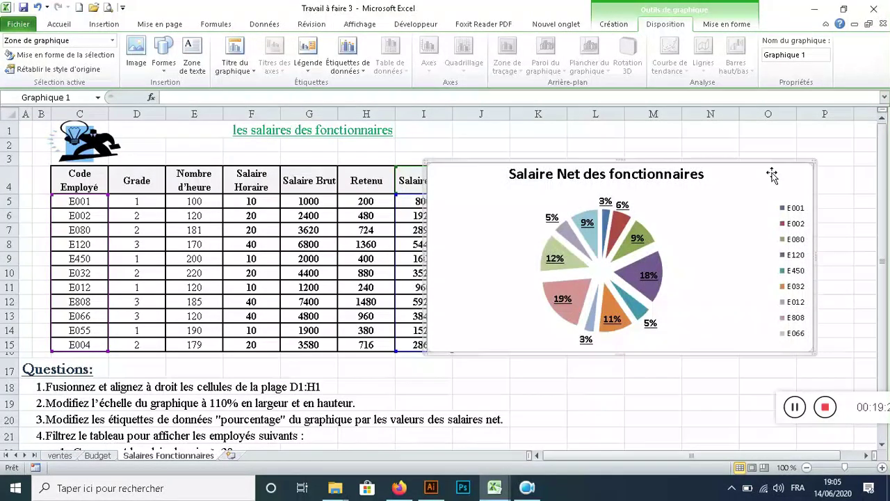
Delete the 'Salaire Net des fonctionnaires' pie chart, restoring and deleting it a second time
click(761, 176)
click(747, 182)
click(747, 182)
key(Delete)
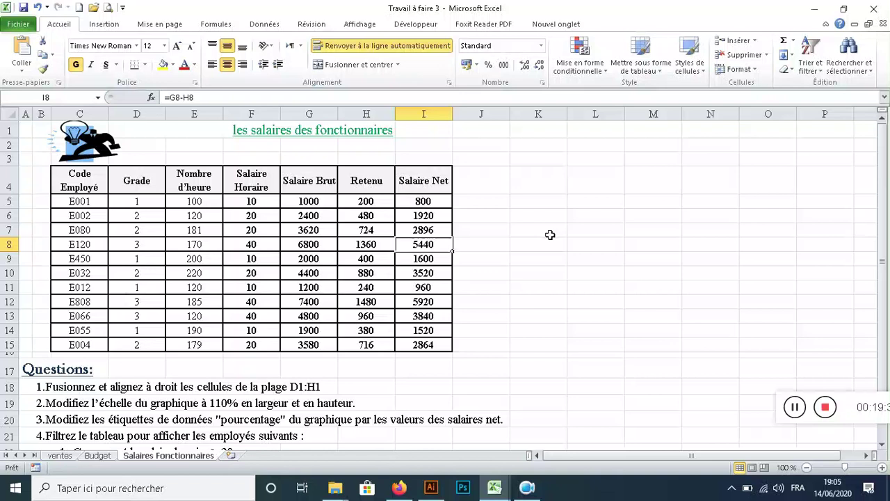
scroll(550, 234, down, 1)
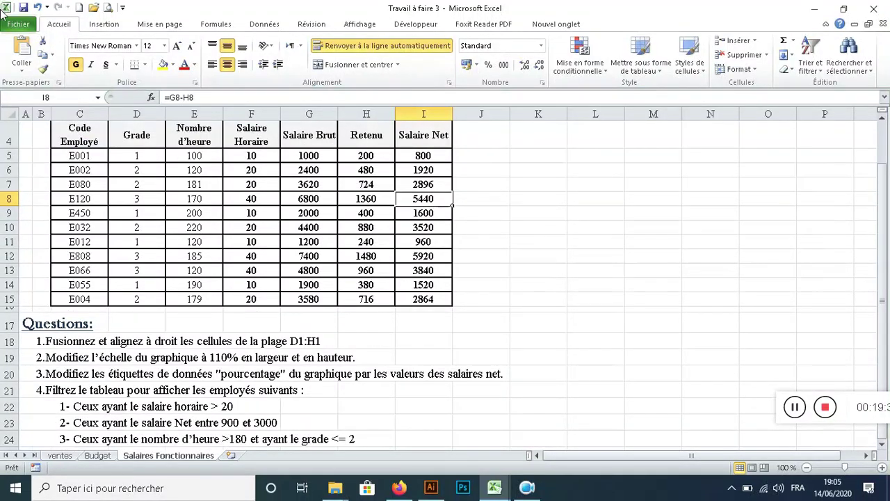
click(37, 7)
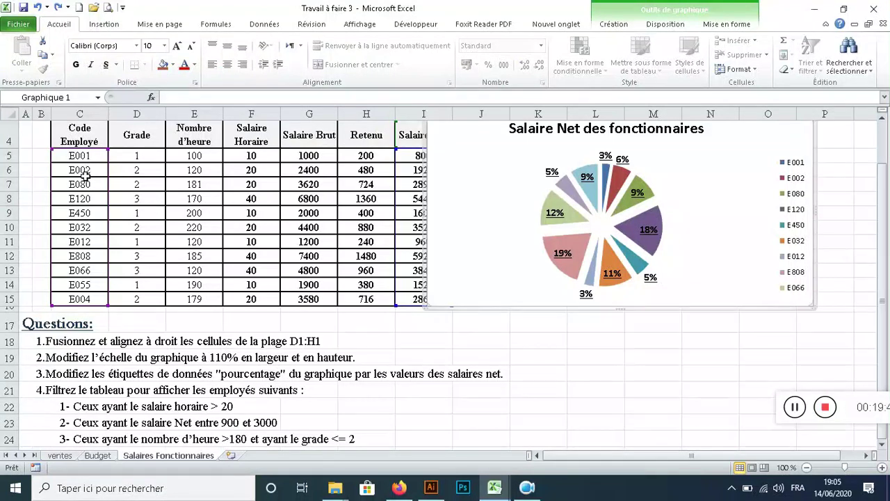
click(791, 146)
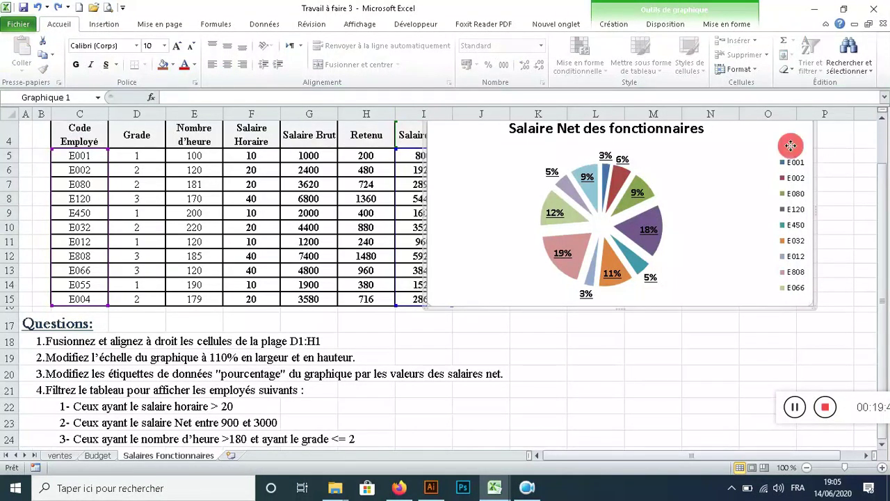
key(Delete)
scroll(409, 325, up, 1)
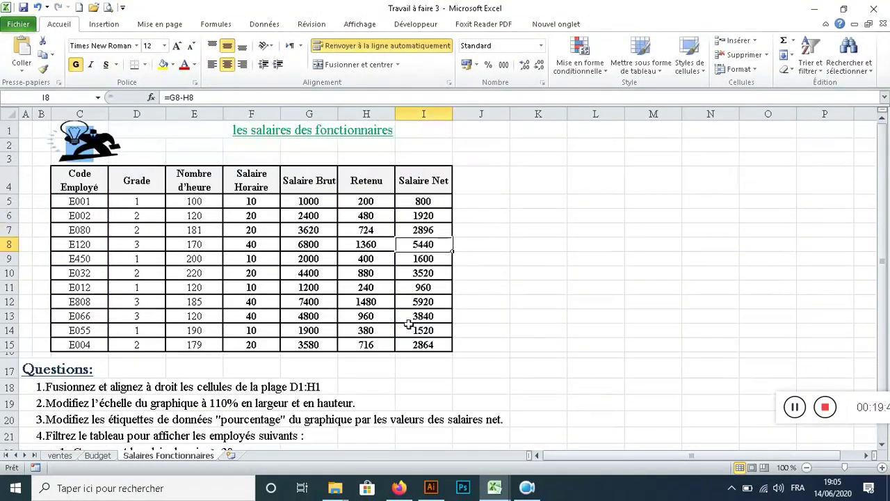
Insert an exploded pie chart of Salaire Net (I4:I15) by employee code (C4:C15) and move it beside the table
drag(89, 181, 79, 344)
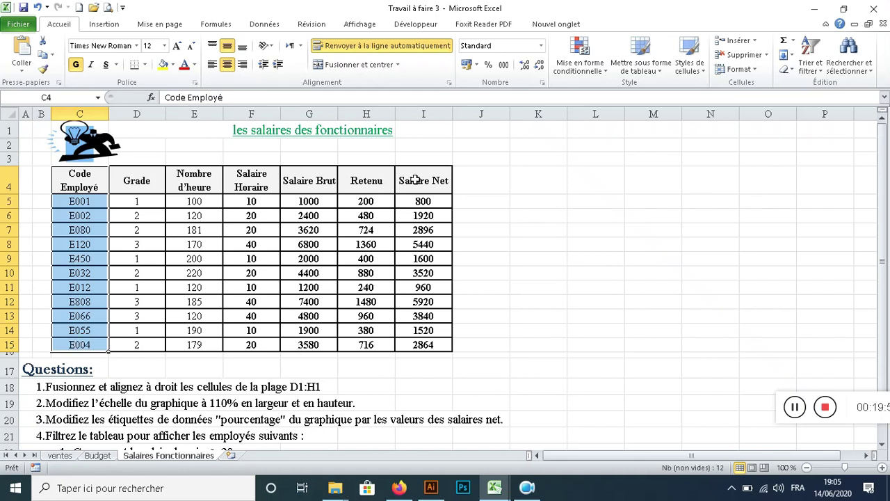
ctrl+drag(415, 180, 425, 343)
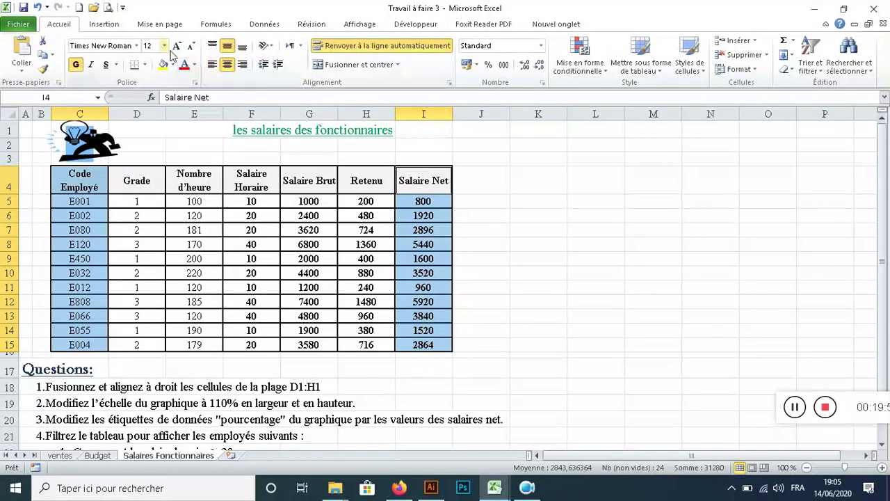
click(117, 27)
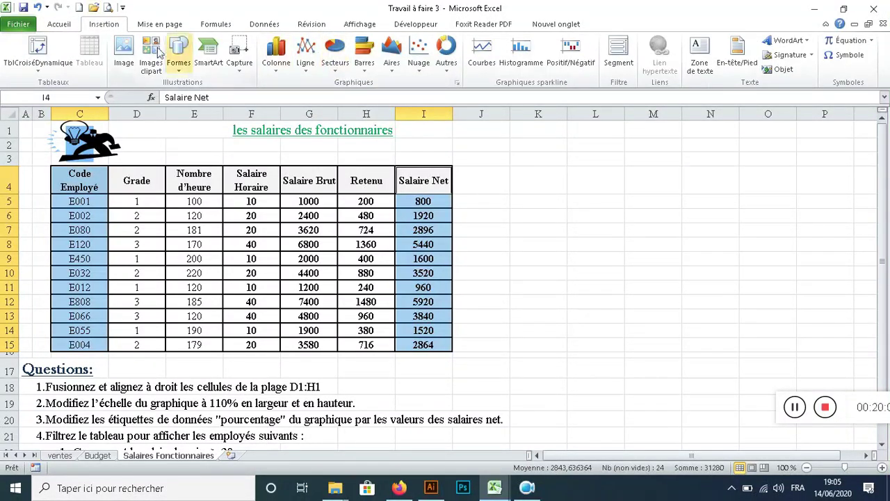
click(341, 68)
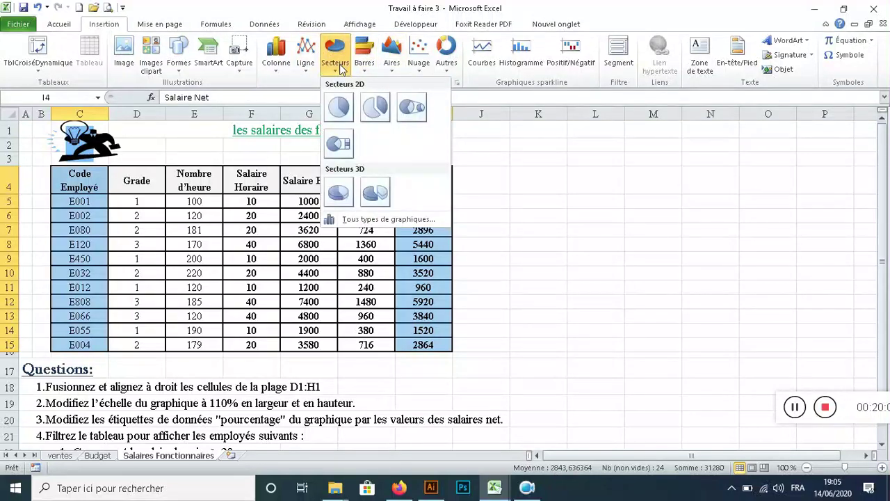
click(374, 108)
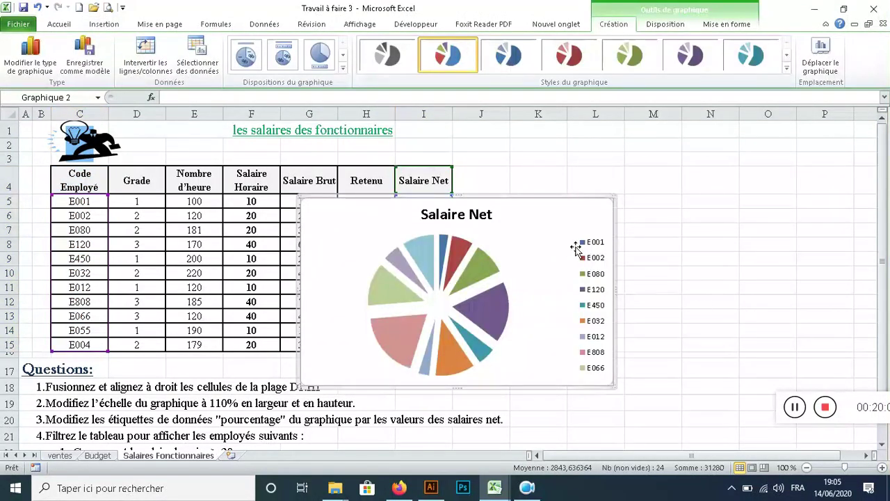
drag(588, 212, 743, 182)
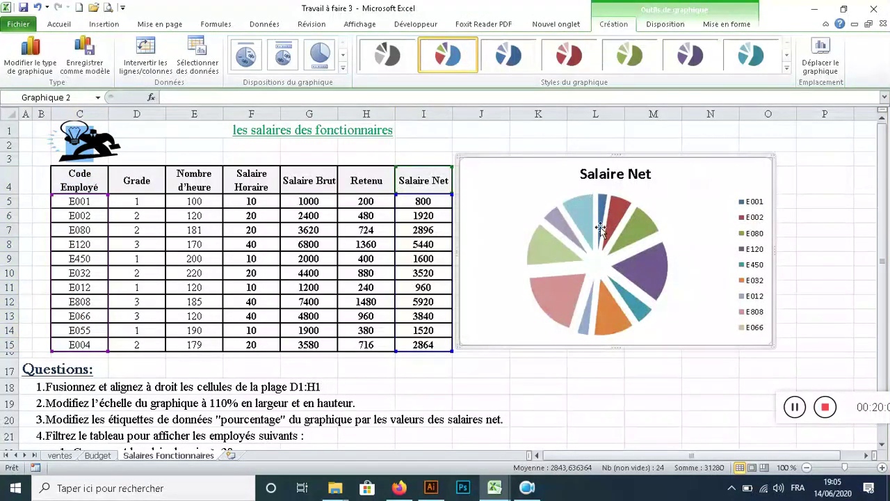
drag(669, 169, 715, 201)
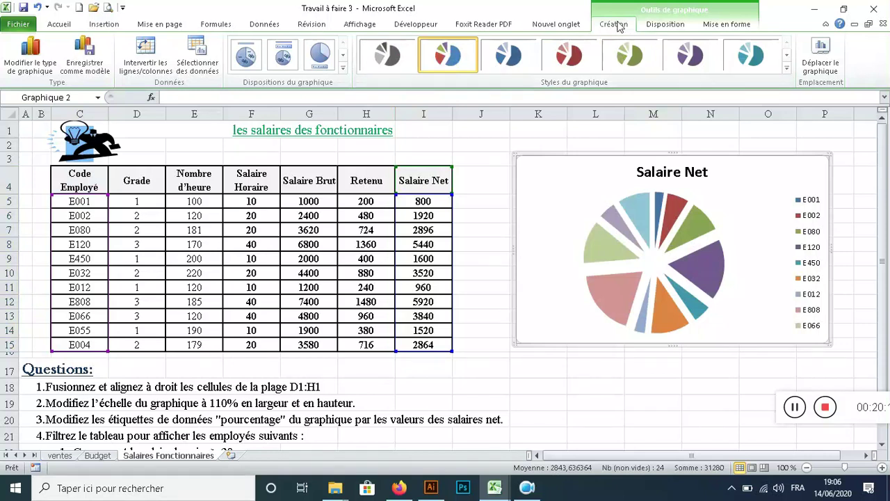
Apply the chart layout with percentage labels and a legend to the Salaire Net pie chart
click(342, 69)
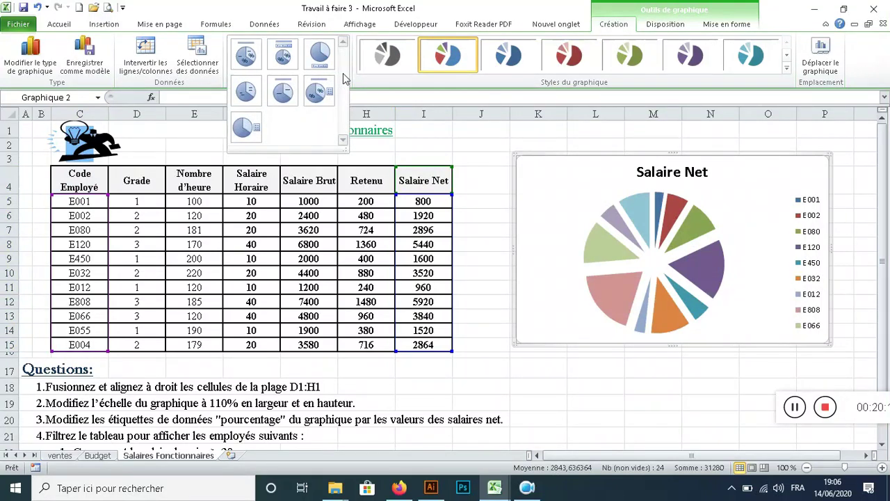
click(318, 92)
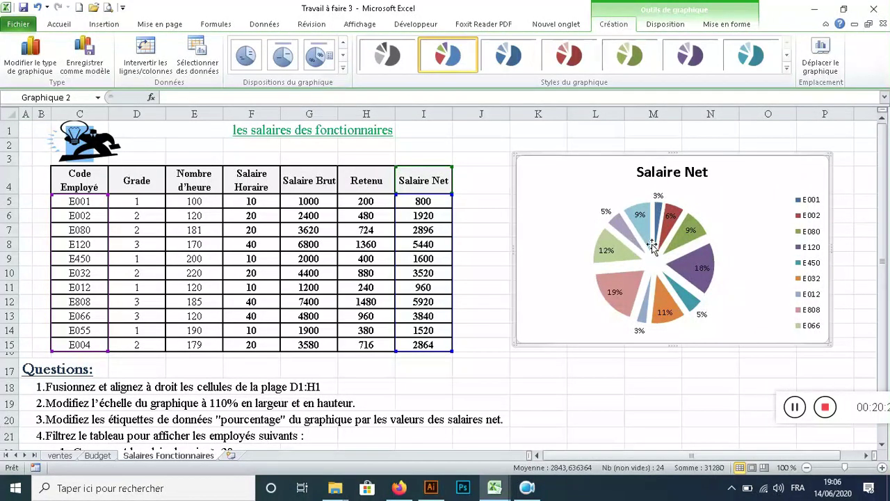
click(661, 174)
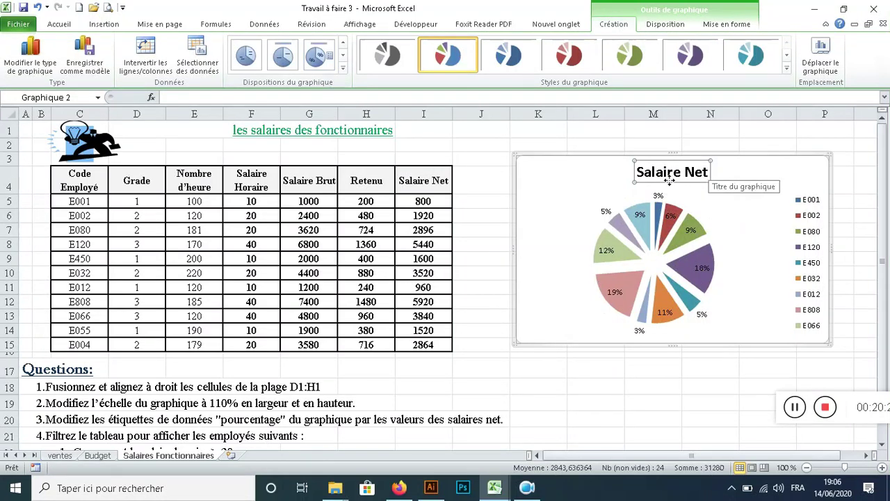
click(548, 275)
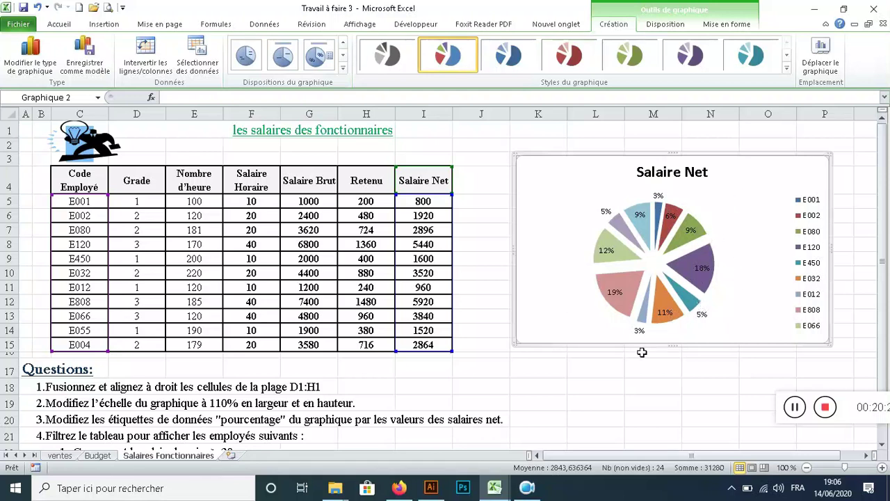
scroll(669, 313, down, 1)
scroll(630, 355, down, 1)
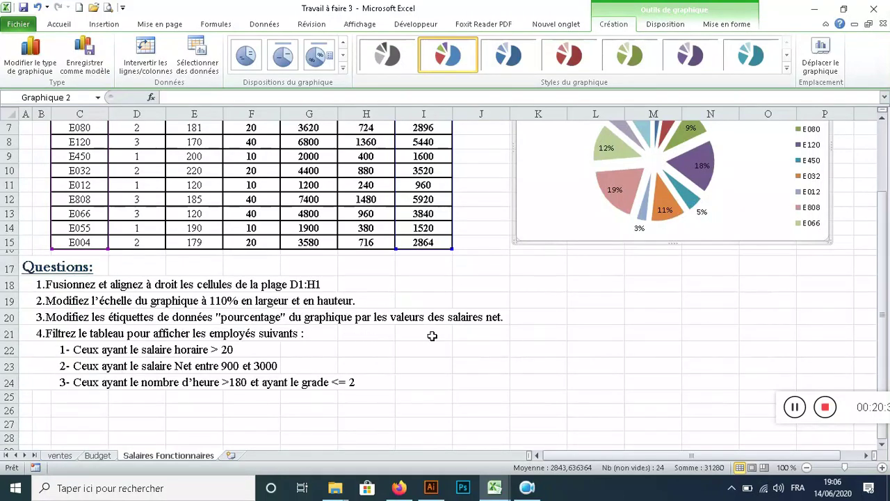
scroll(529, 351, up, 2)
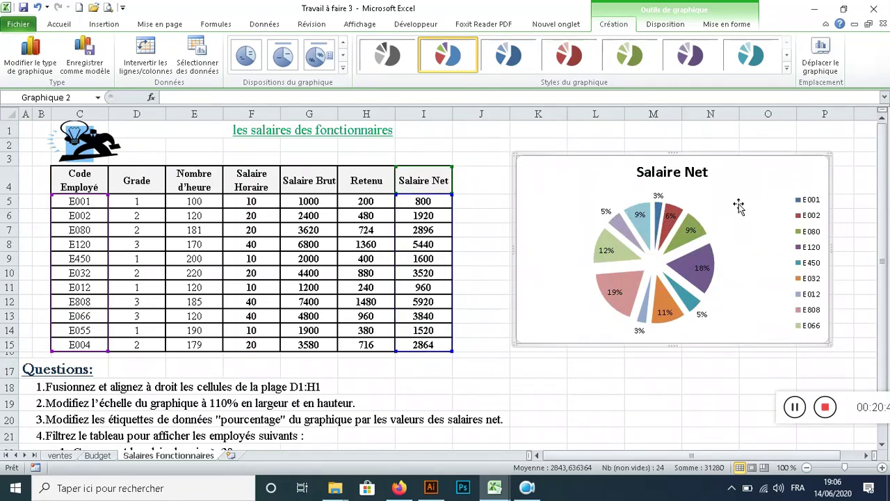
Switch the Salaire Net pie chart's data labels from percentages to salary values (800, 1920, 5440…)
click(665, 25)
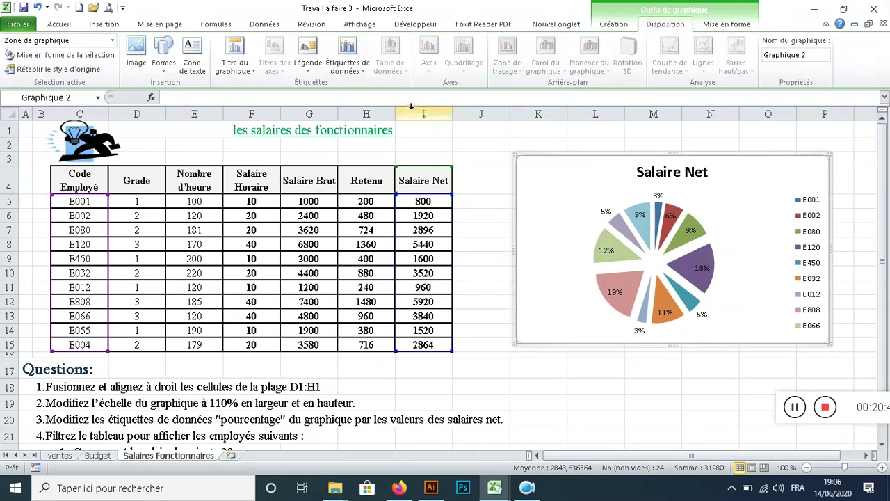
click(347, 66)
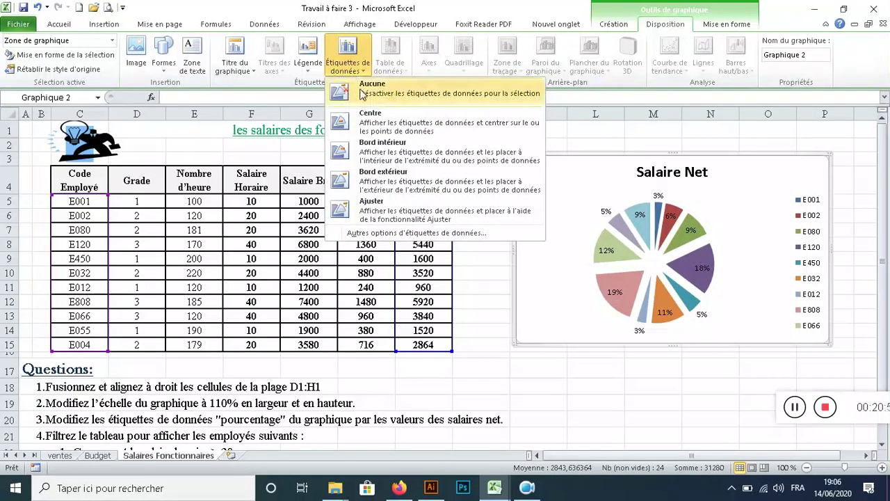
click(365, 234)
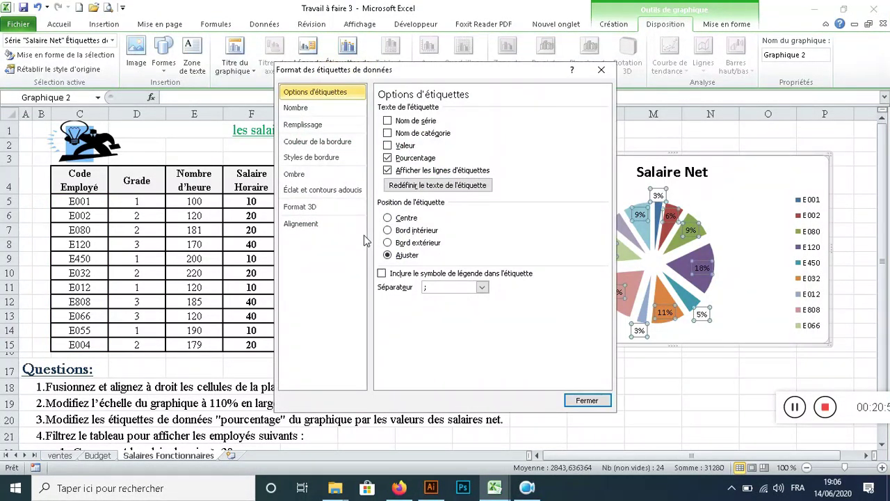
click(301, 109)
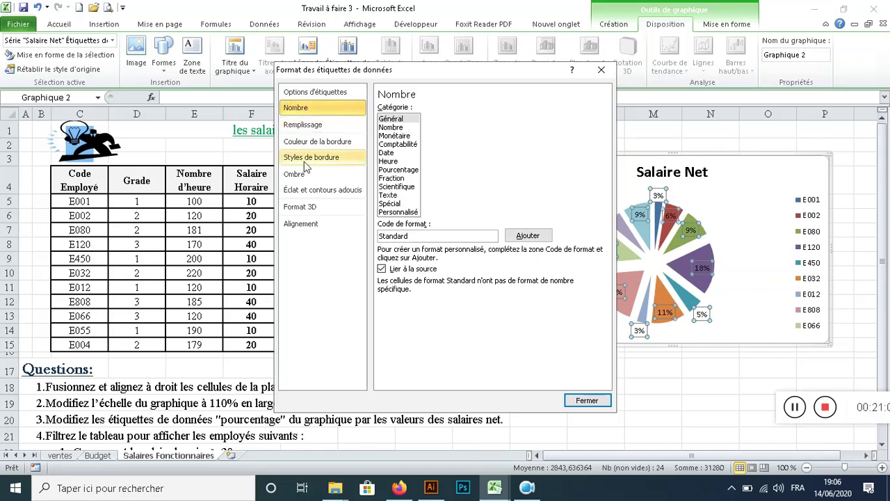
click(304, 208)
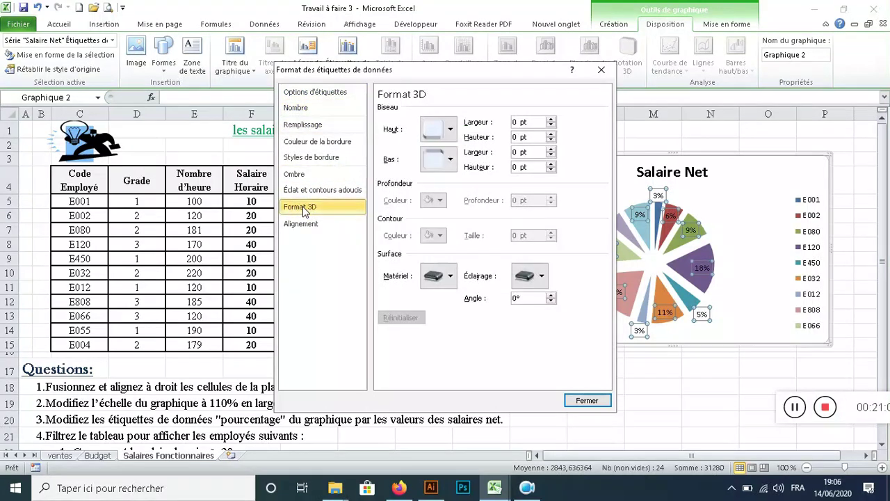
click(311, 94)
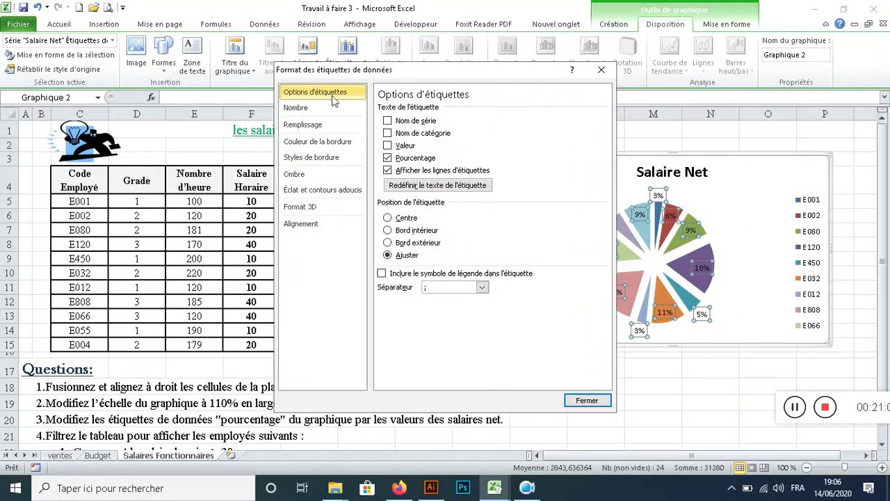
click(390, 159)
click(387, 145)
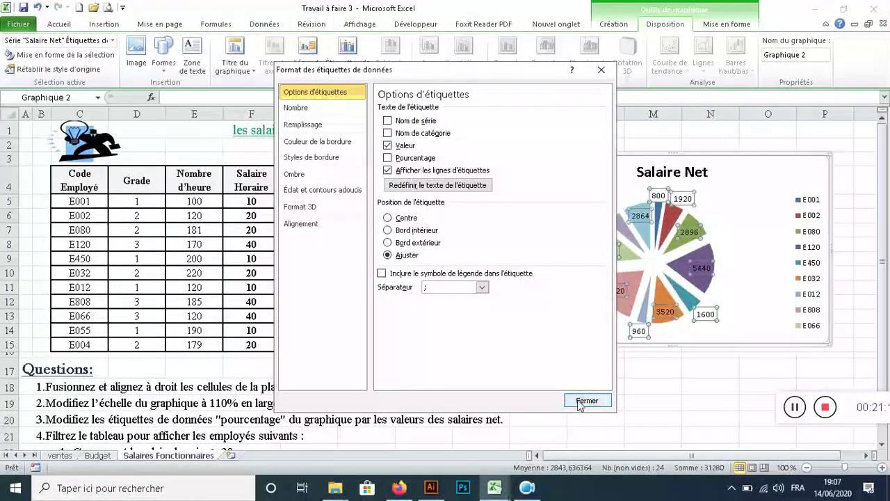
click(586, 400)
click(595, 402)
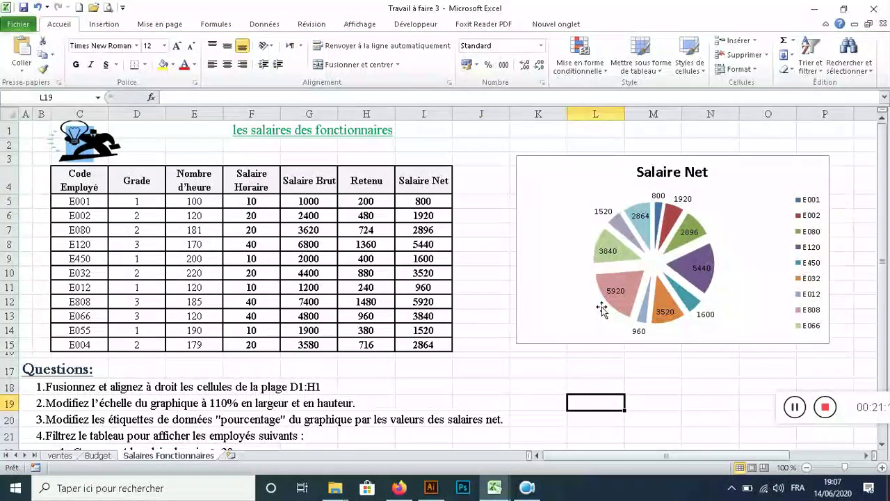
Undo the label change and apply a predefined chart layout that shows percentage labels on the slices
click(41, 7)
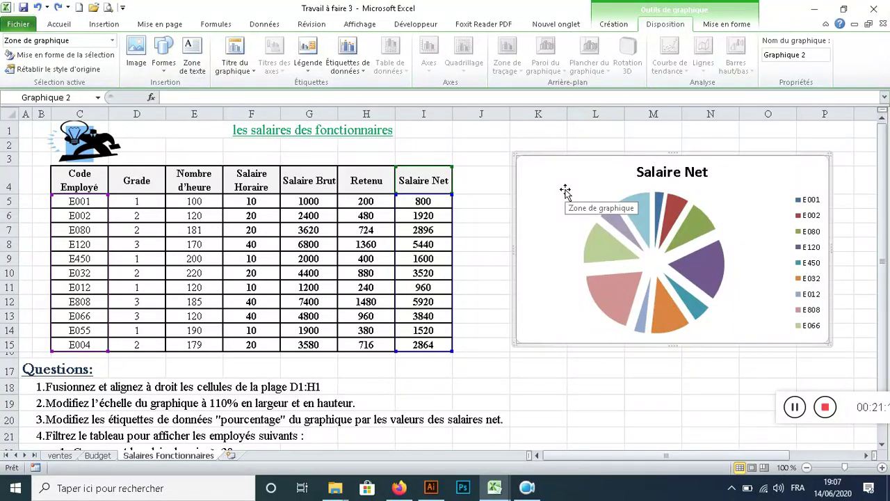
click(727, 24)
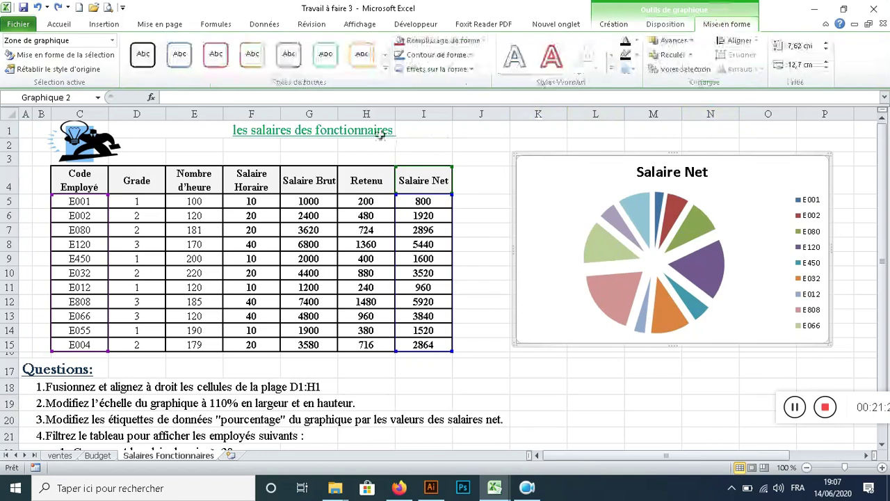
click(614, 24)
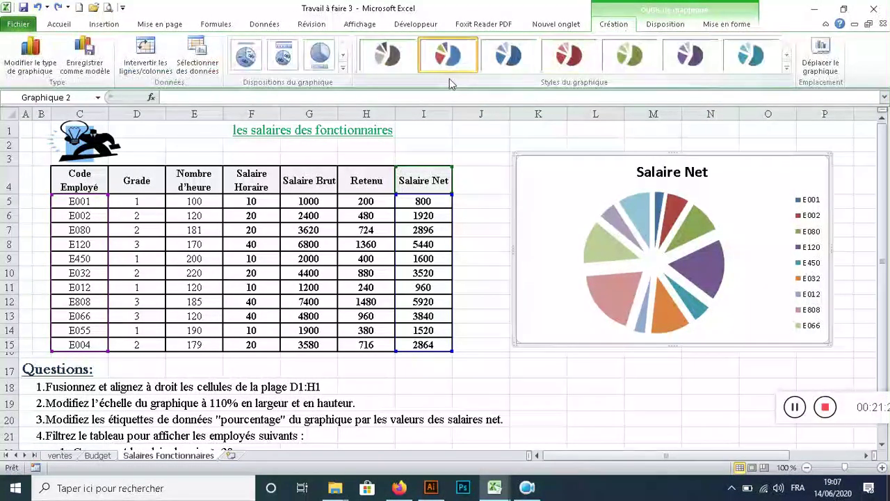
click(343, 70)
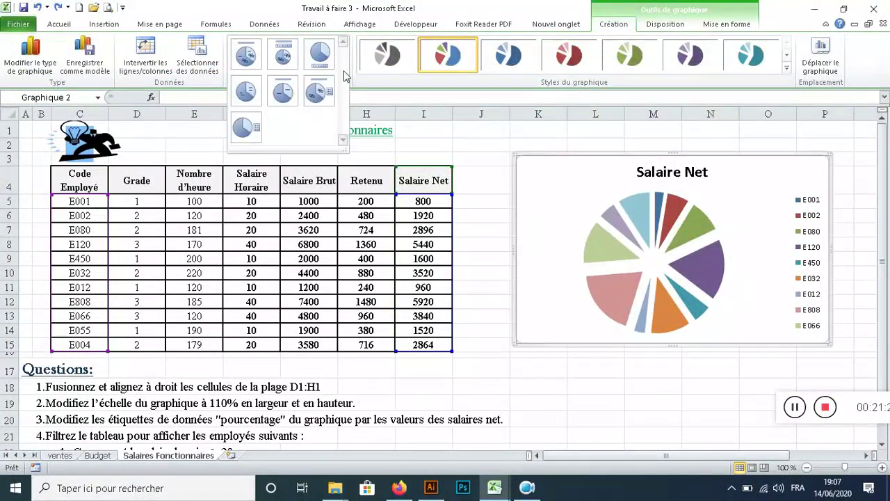
click(327, 93)
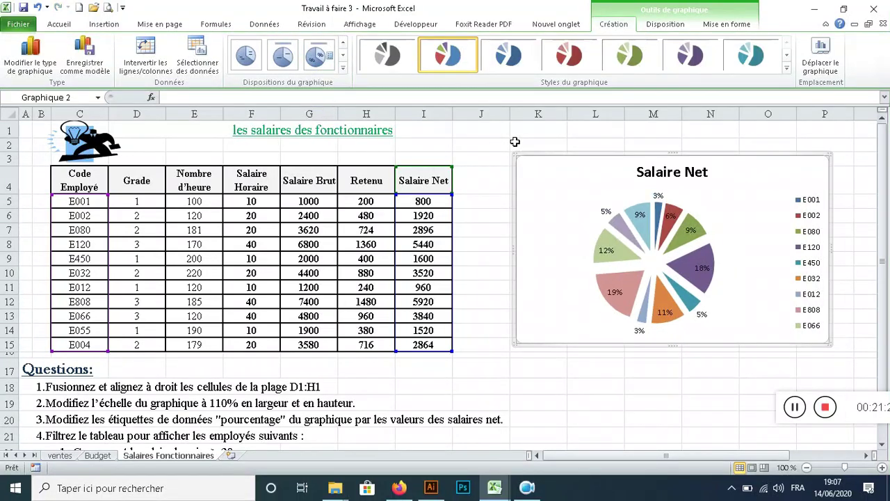
click(676, 24)
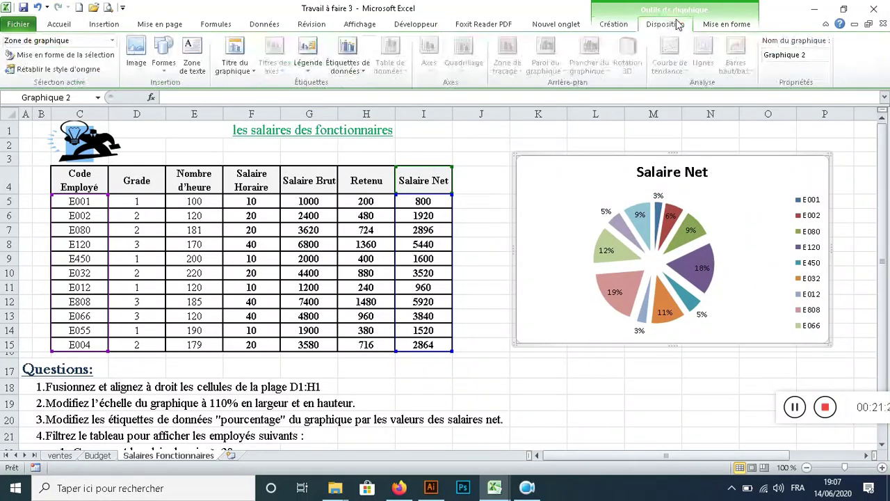
Show salary values instead of percentages on the pie slice labels
click(348, 56)
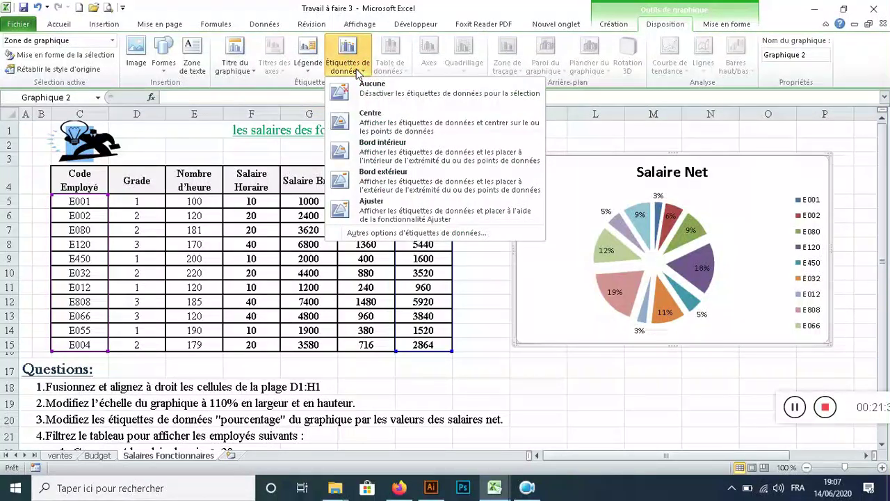
click(369, 232)
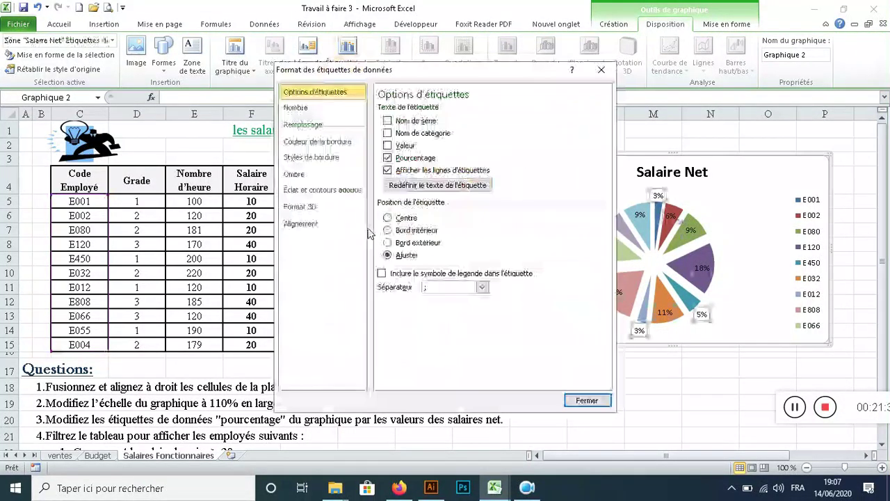
click(296, 108)
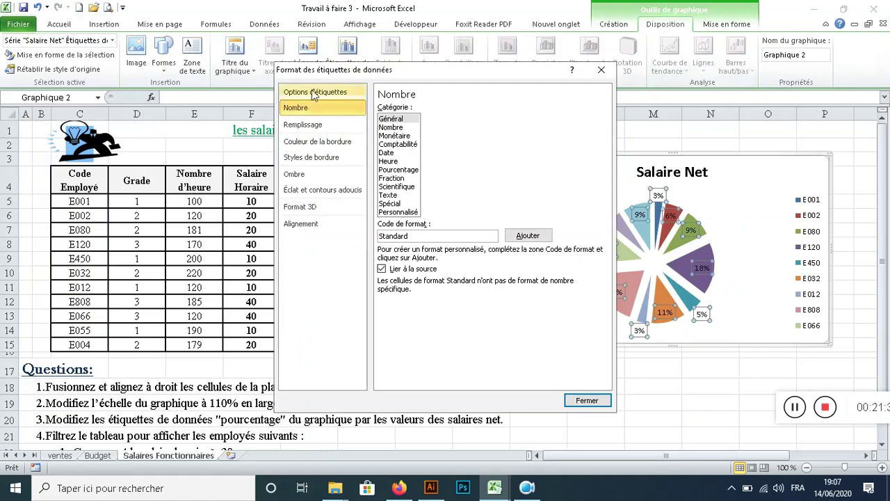
click(314, 92)
click(387, 158)
click(387, 145)
click(586, 400)
Review the sheet and select a header cell of the salary table
scroll(601, 384, down, 2)
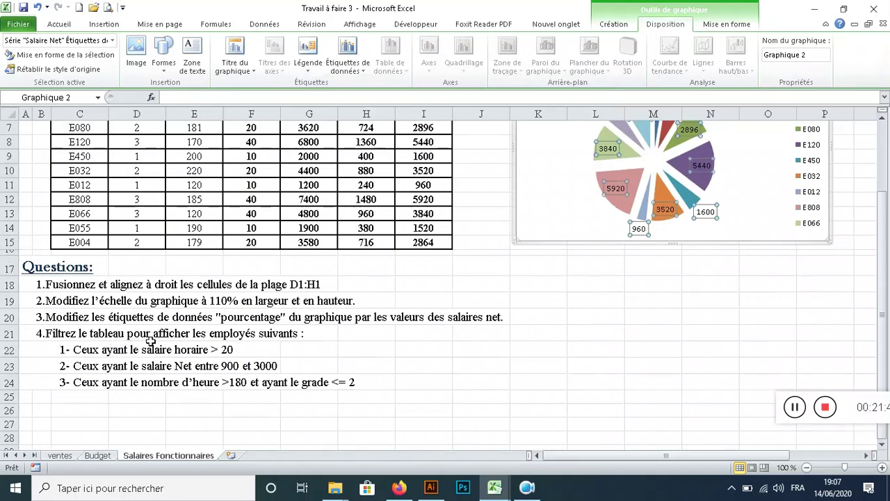
scroll(415, 370, up, 1)
scroll(415, 370, down, 1)
scroll(174, 353, up, 2)
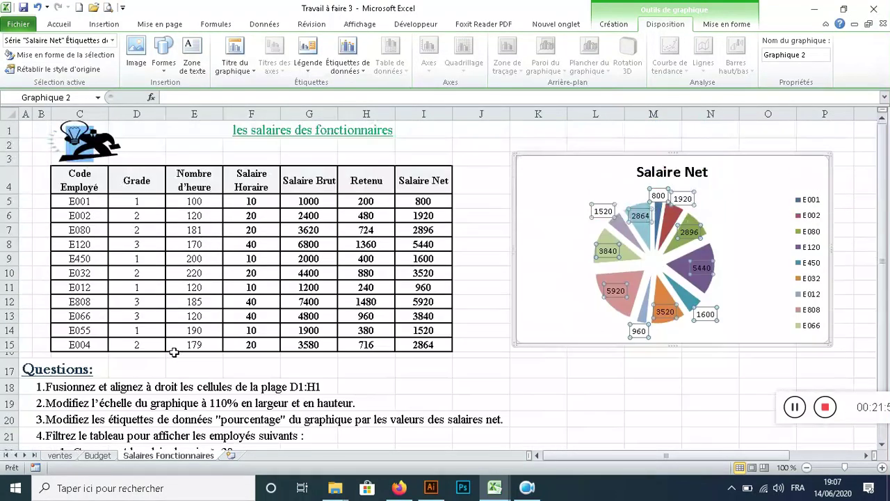
click(174, 188)
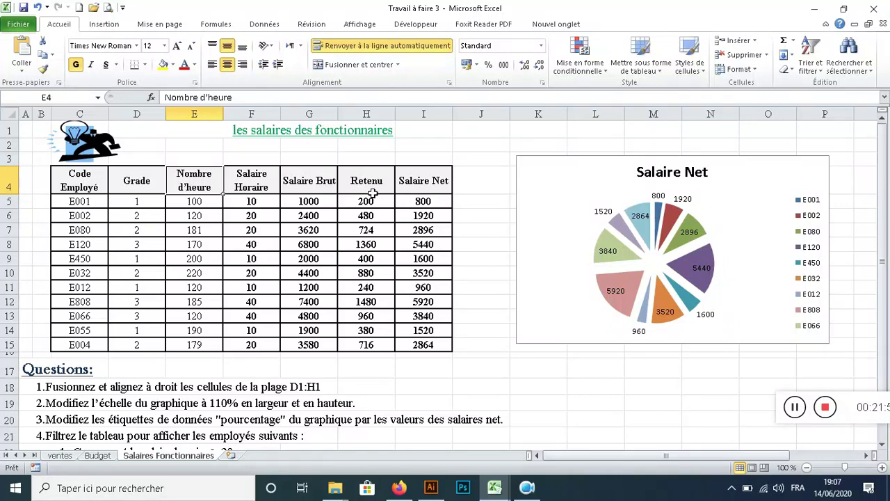
Turn on AutoFilter for the salary table
click(808, 73)
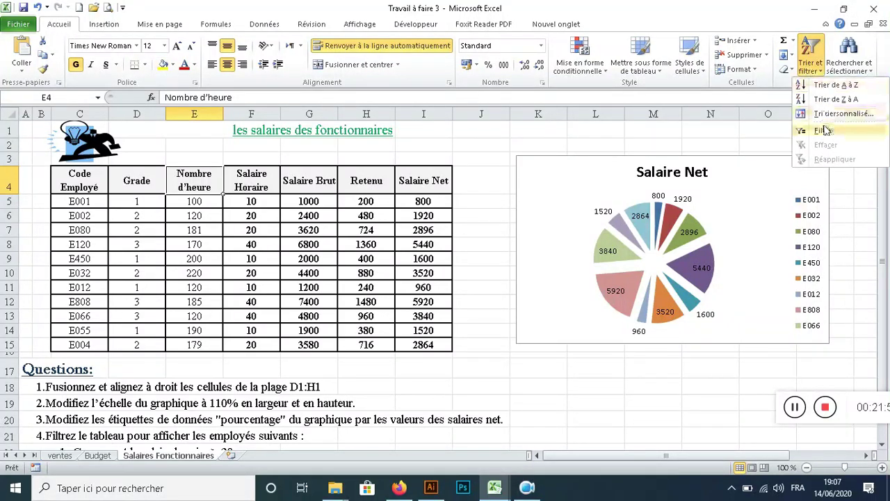
click(485, 218)
scroll(484, 219, down, 2)
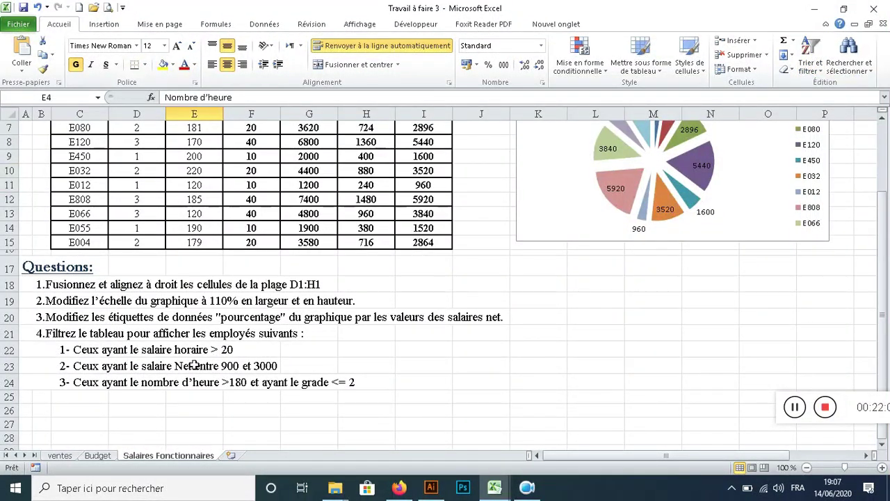
scroll(195, 365, up, 2)
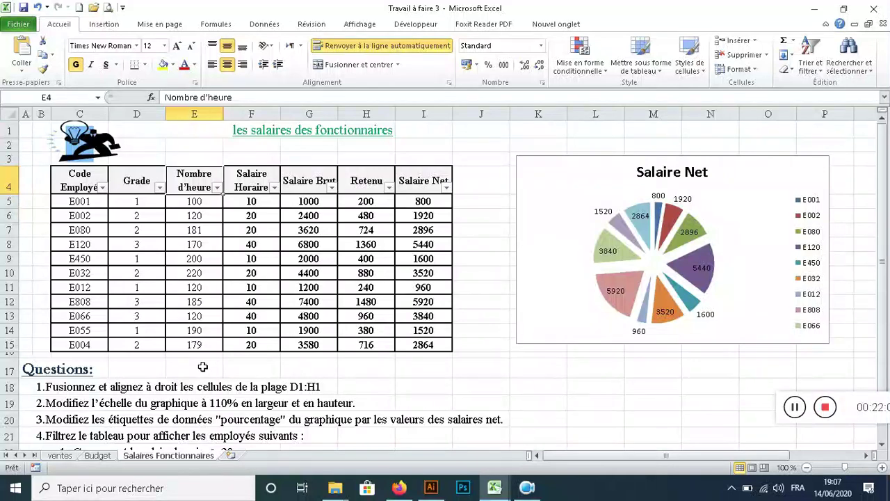
scroll(272, 262, down, 2)
scroll(273, 262, up, 2)
Filter Salaire Horaire to values greater than 20, leaving E120, E808 and E066
click(273, 188)
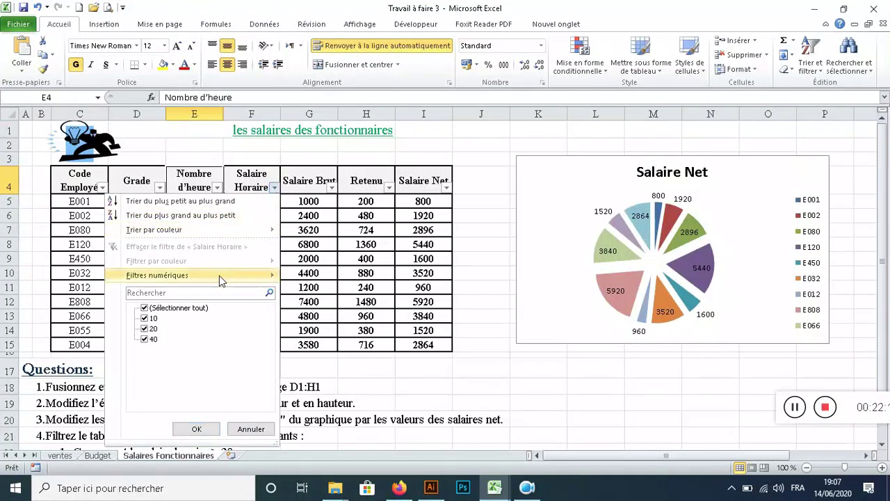
mouse_move(219, 276)
click(328, 308)
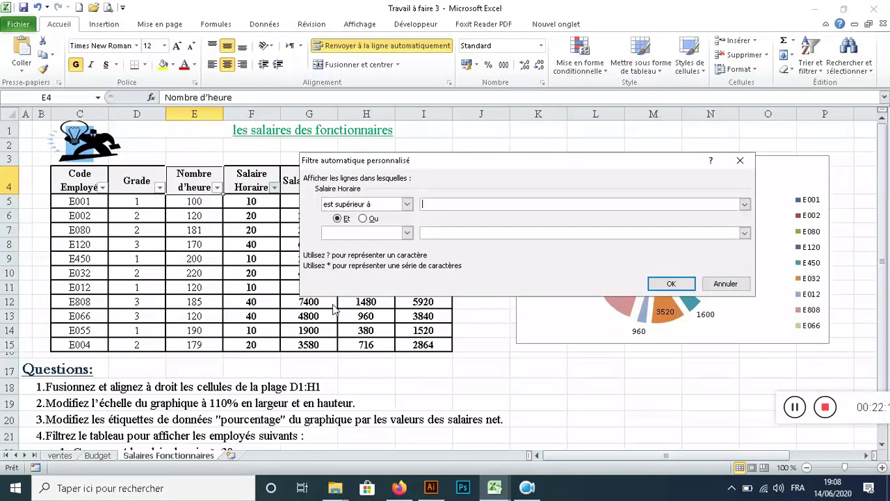
text(20)
click(672, 284)
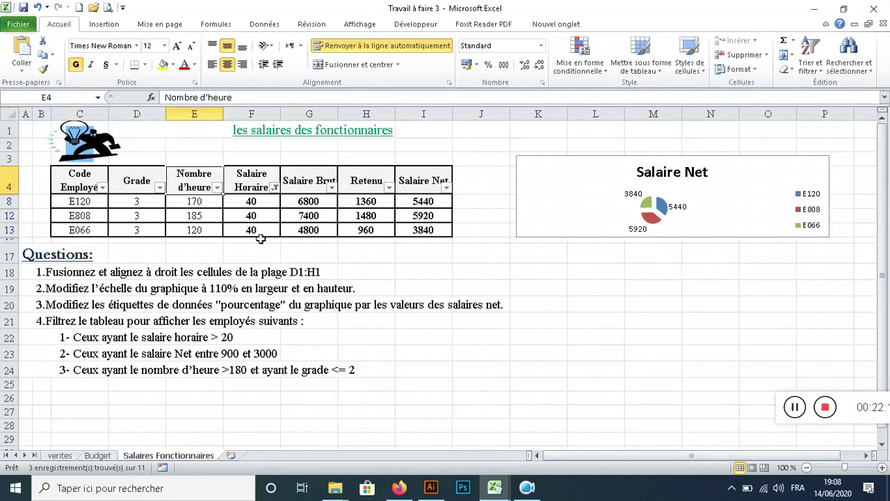
Clear the Salaire Horaire filter so all 11 employees and pie slices return
click(275, 188)
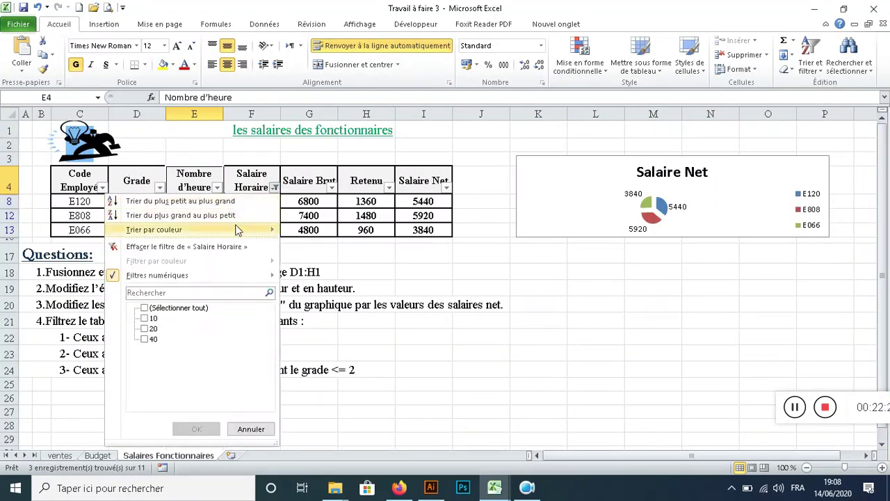
click(195, 247)
scroll(337, 273, down, 2)
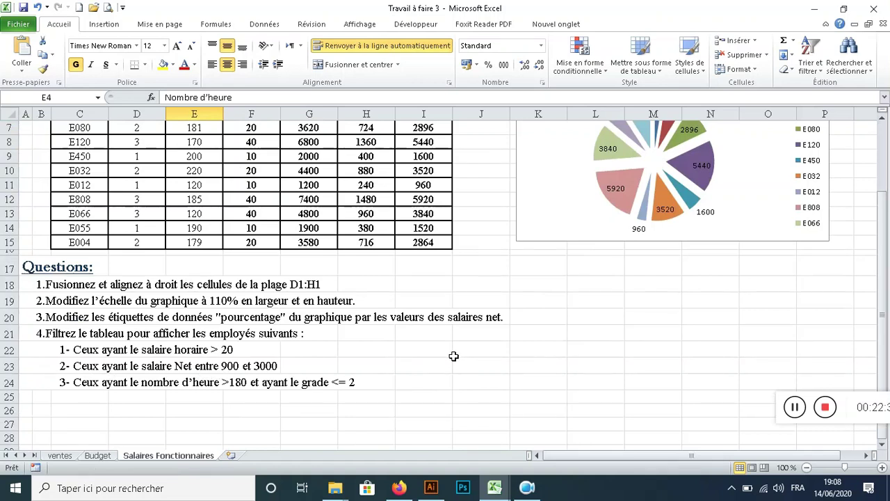
scroll(450, 358, up, 2)
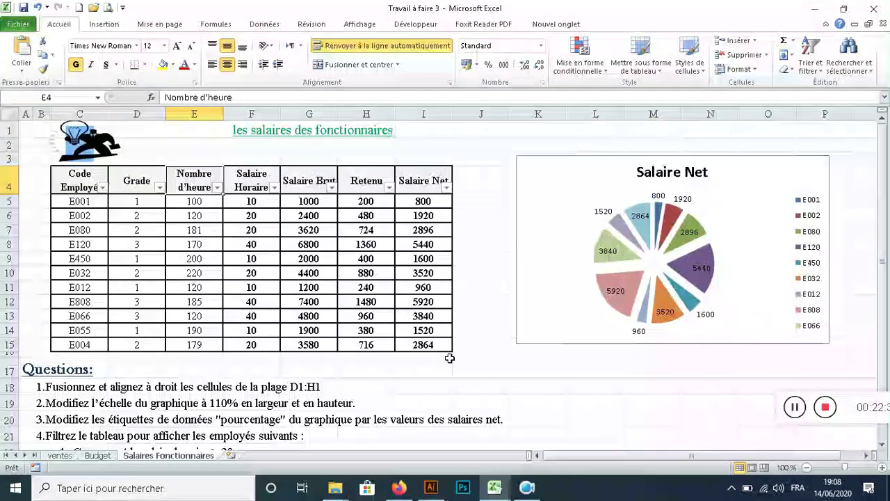
Filter Salaire Net to between 900 and 3000, review the chart, then clear that filter
click(446, 187)
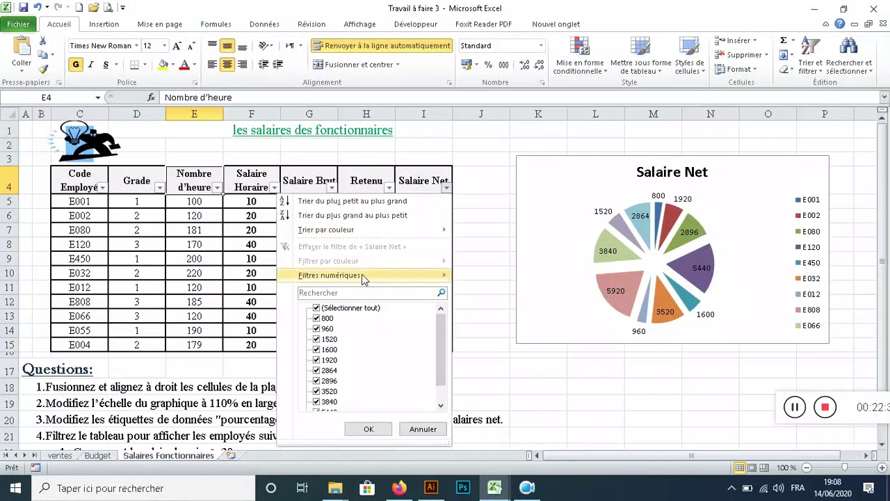
mouse_move(363, 277)
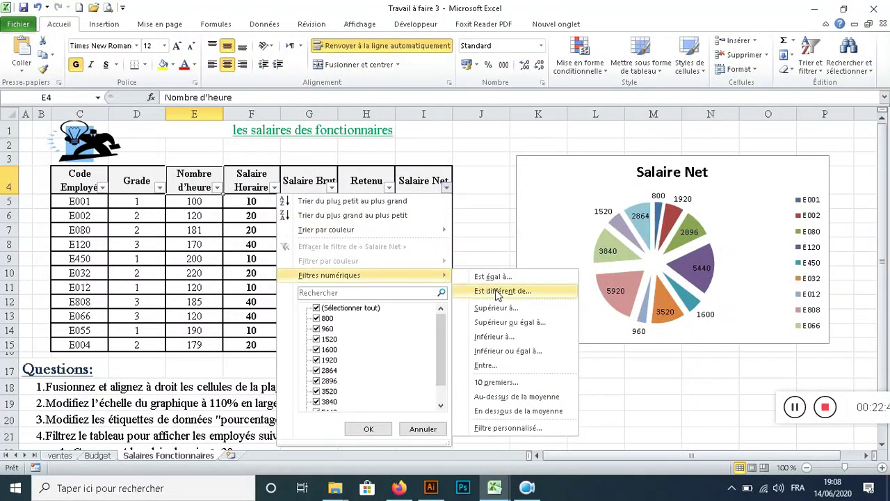
click(499, 366)
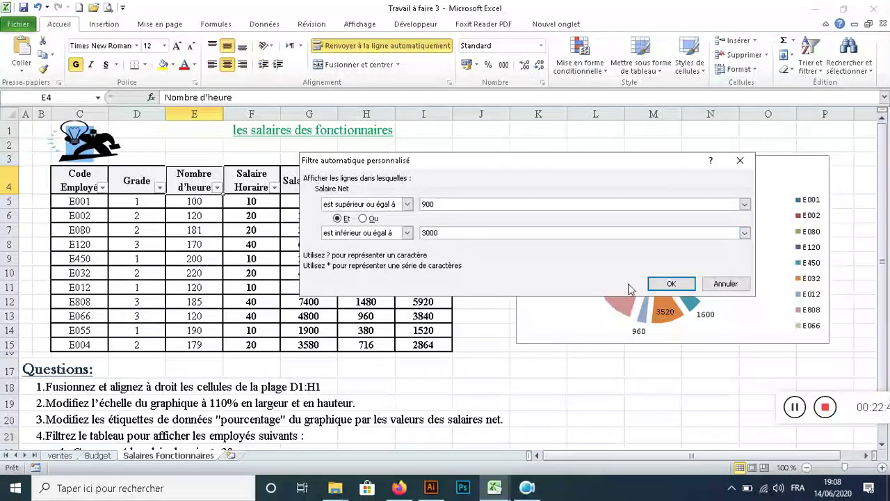
click(670, 284)
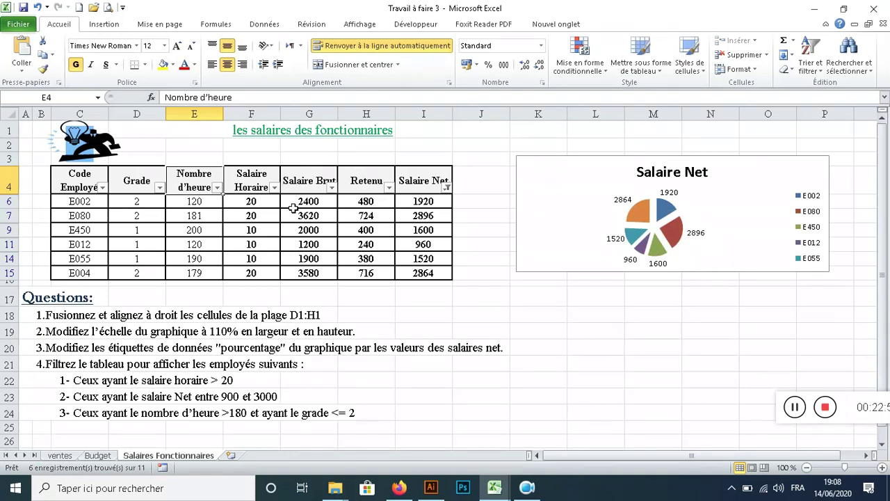
click(447, 188)
click(348, 245)
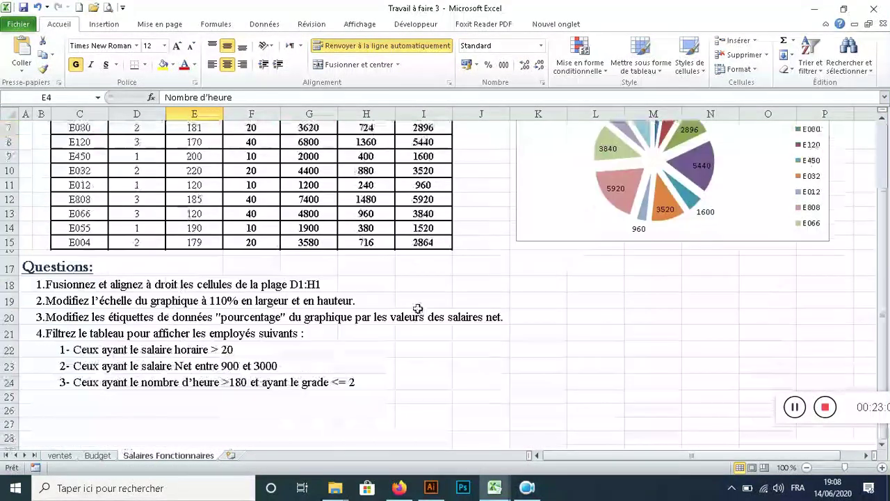
Filter Nombre d'heure to values greater than 180, leaving five employees
scroll(417, 308, down, 1)
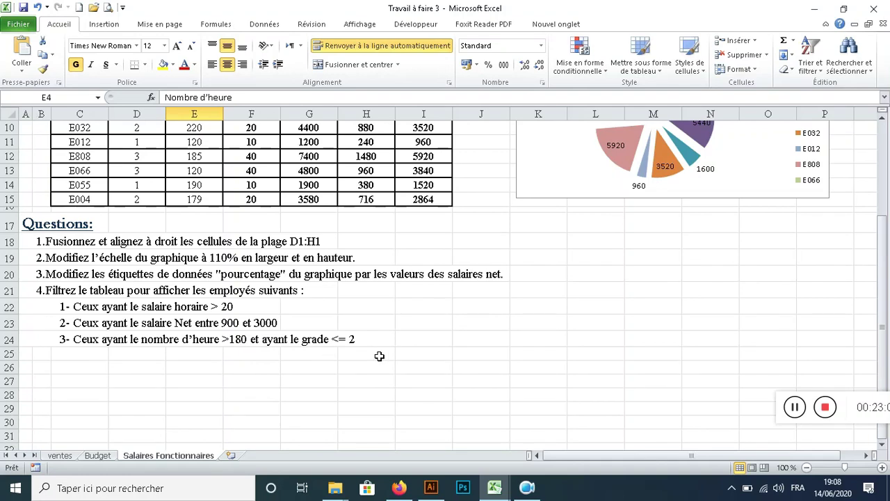
scroll(380, 357, up, 1)
scroll(379, 357, up, 2)
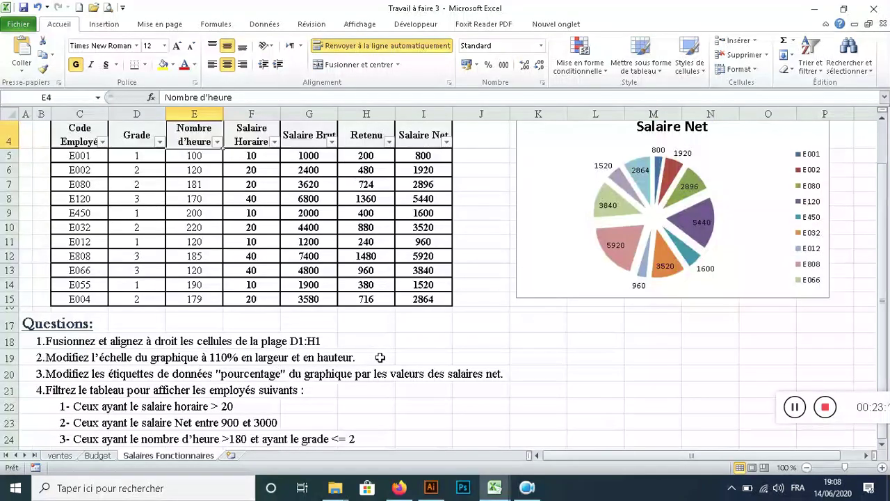
scroll(379, 357, down, 2)
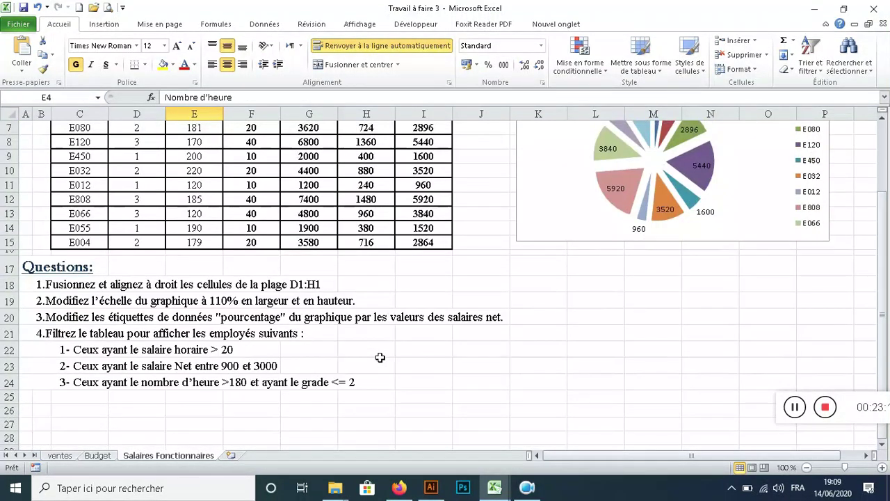
scroll(380, 357, up, 2)
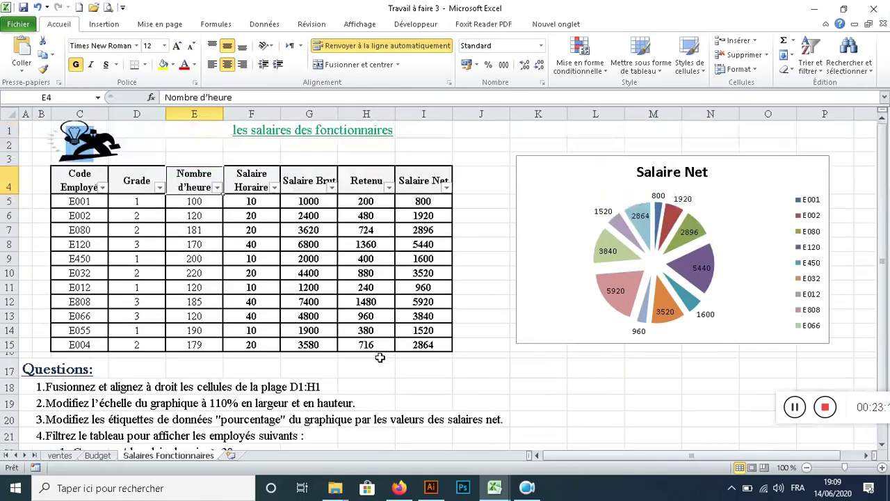
scroll(380, 357, down, 2)
scroll(380, 357, up, 2)
click(217, 188)
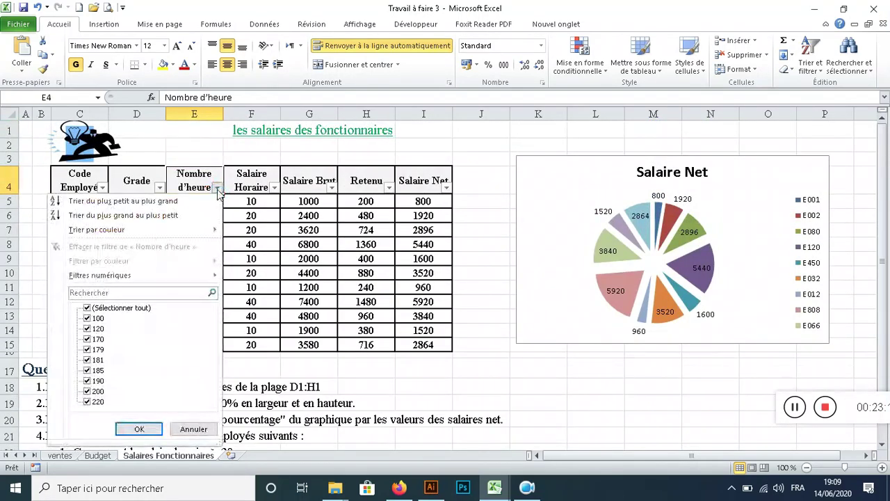
mouse_move(168, 273)
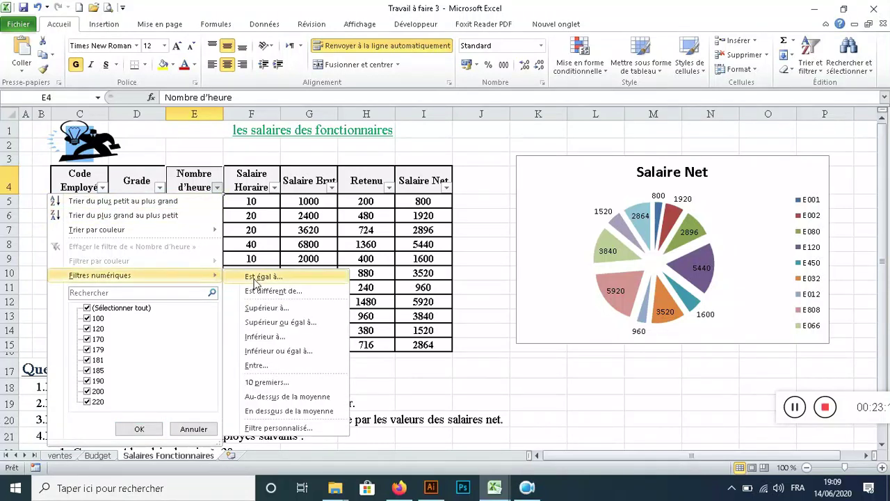
click(267, 308)
text(180)
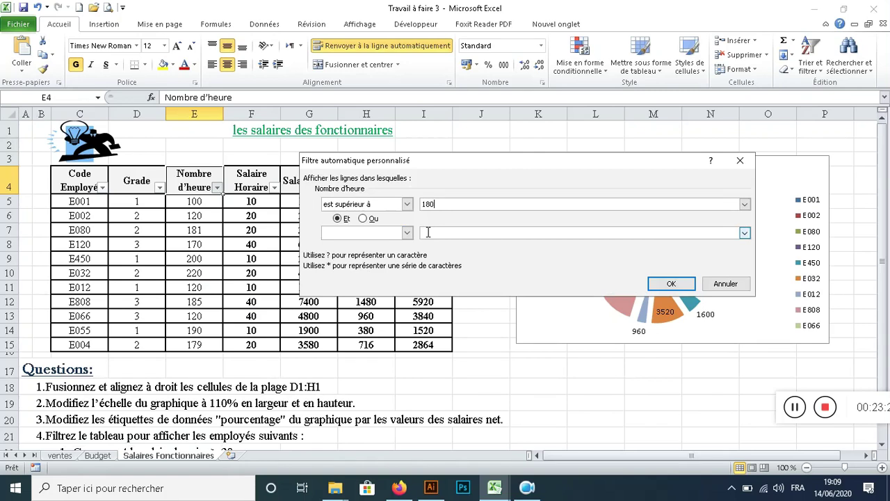
click(668, 283)
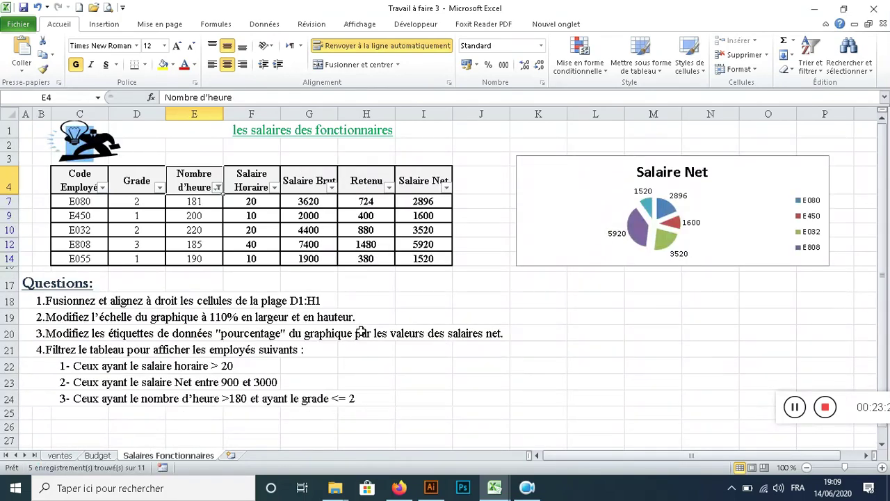
Add a Grade filter of less than or equal to 2, leaving E080, E450, E032 and E055
click(160, 188)
mouse_move(117, 276)
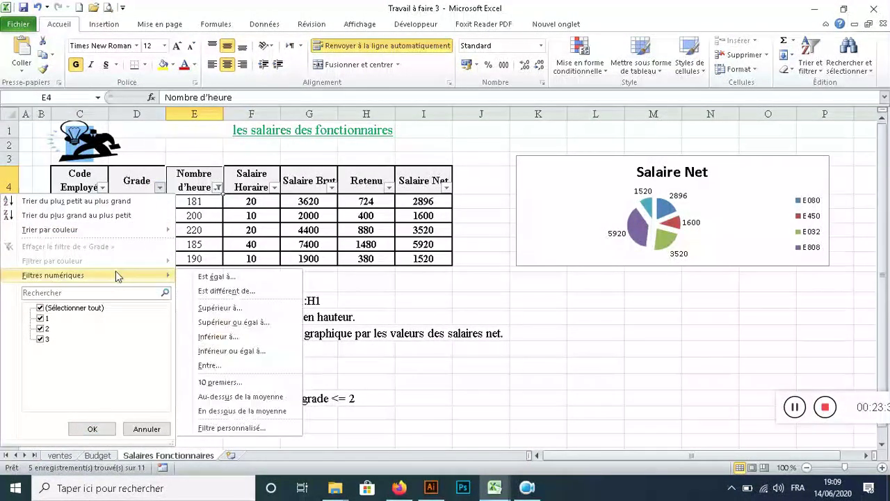
click(223, 352)
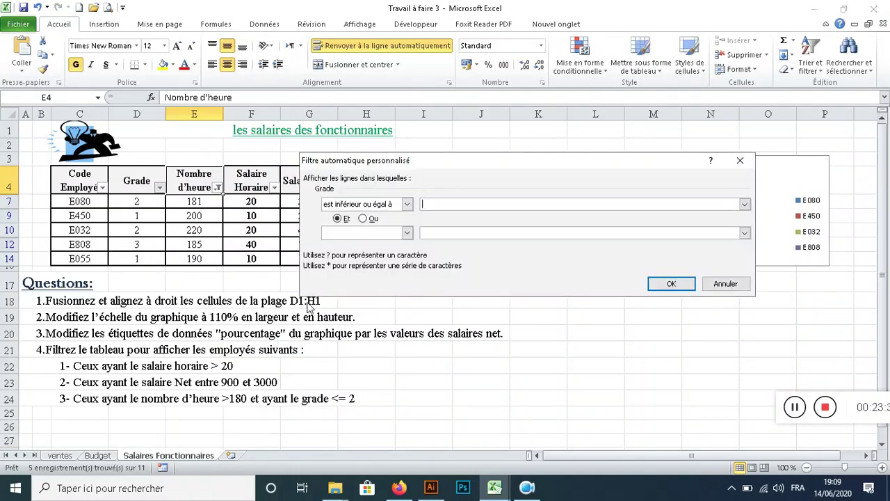
click(671, 283)
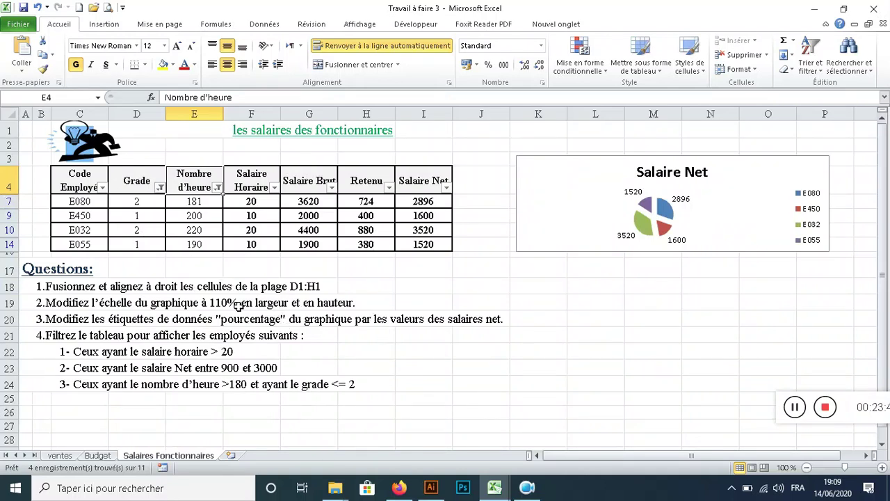
Clear the Grade and Nombre d'heure filters, restoring all 11 employees in table and chart
click(158, 189)
click(101, 245)
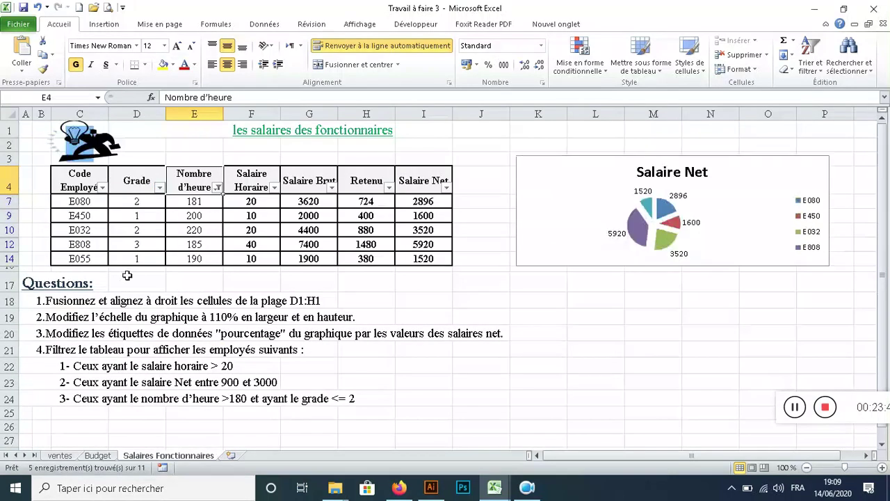
click(218, 188)
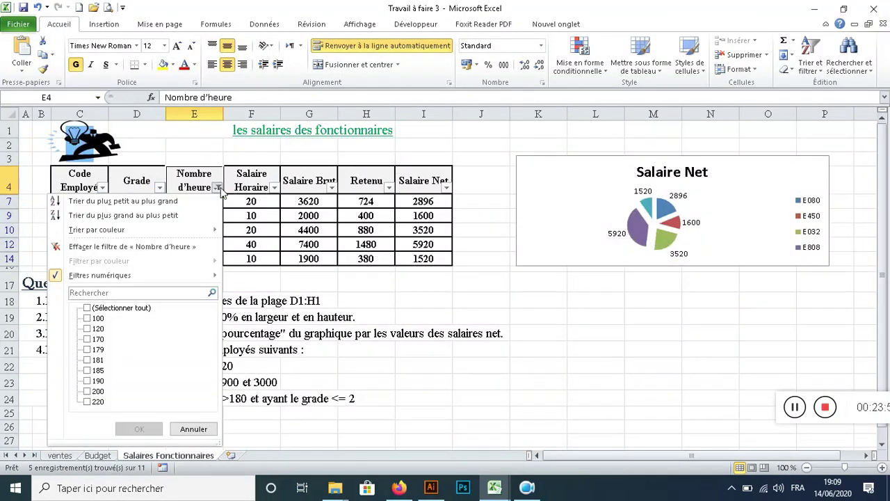
click(156, 246)
scroll(459, 327, down, 2)
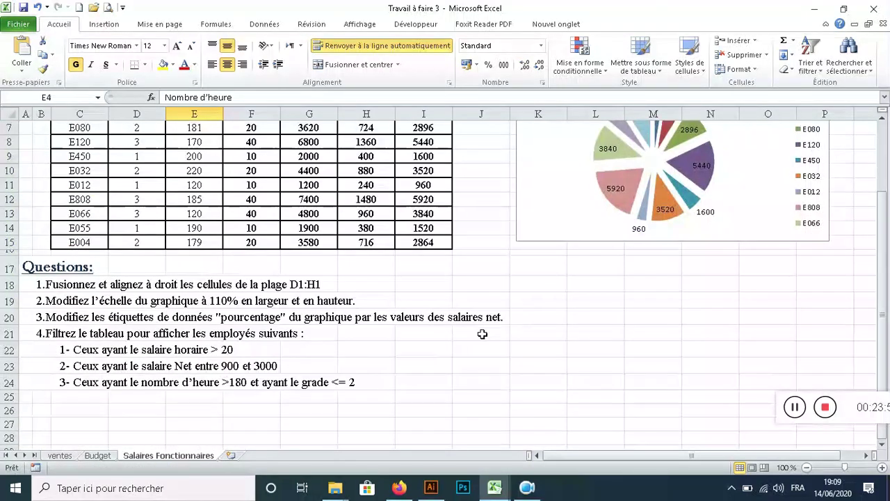
scroll(474, 348, up, 2)
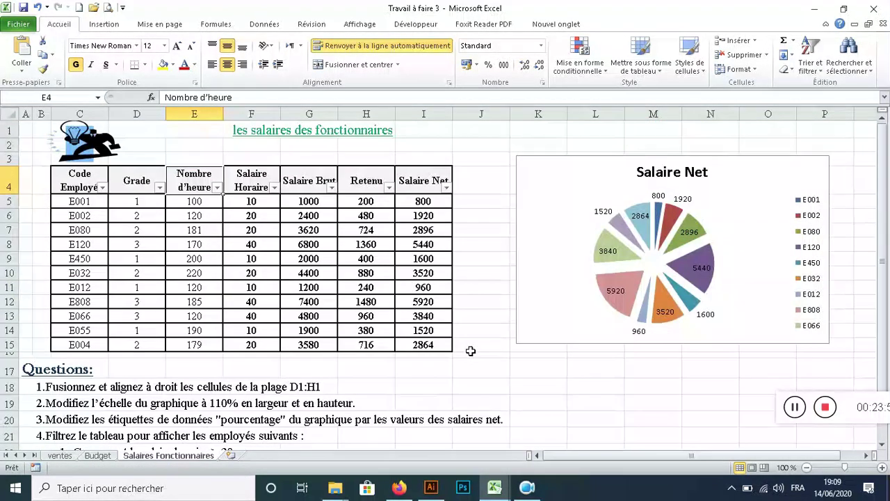
drag(808, 409, 628, 341)
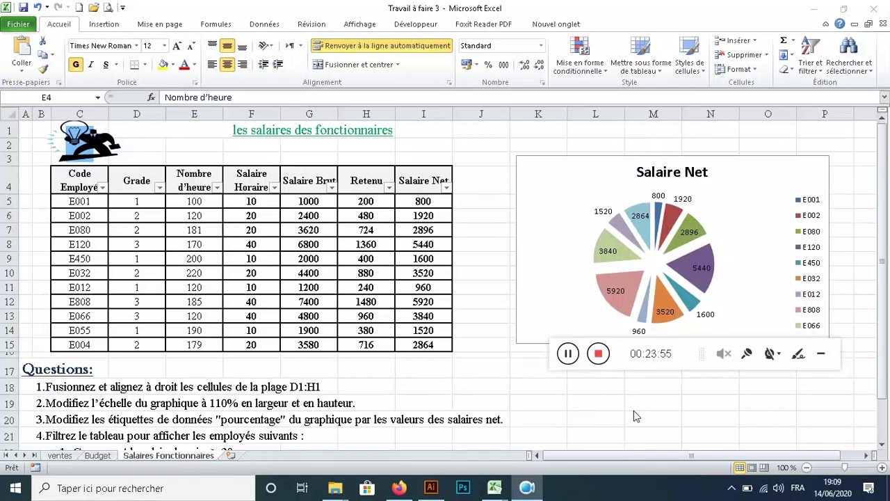